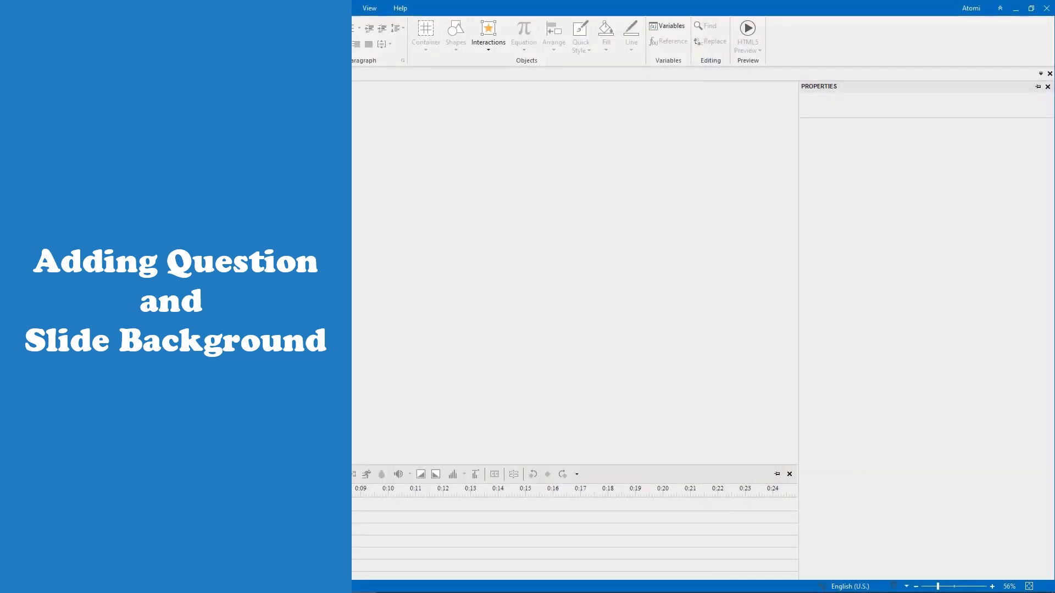
- Insert a Fill in Text Entry question slide and set Kitchen.png as its background image
click(169, 16)
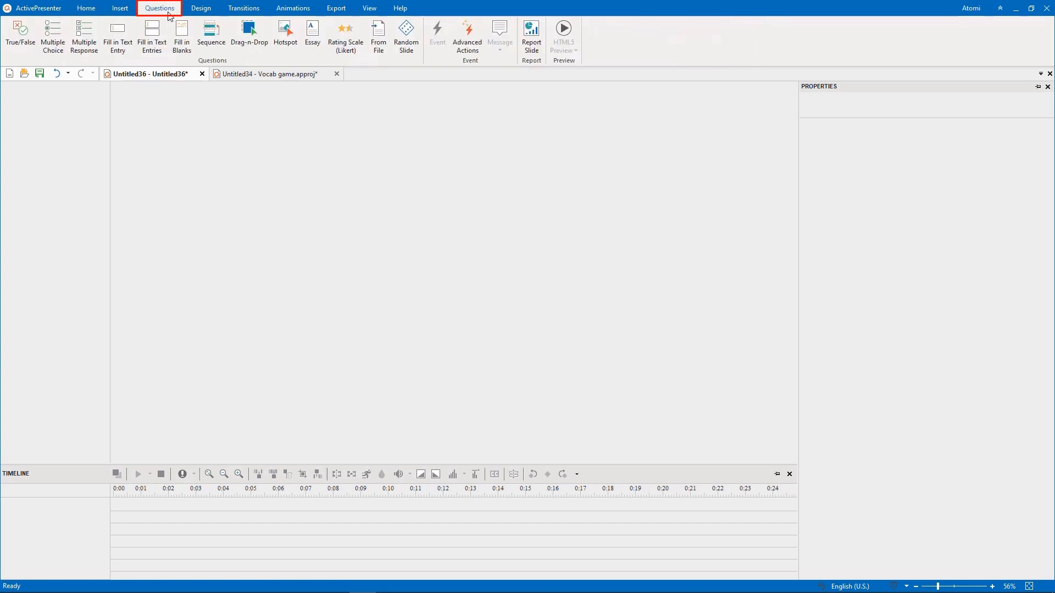
click(129, 51)
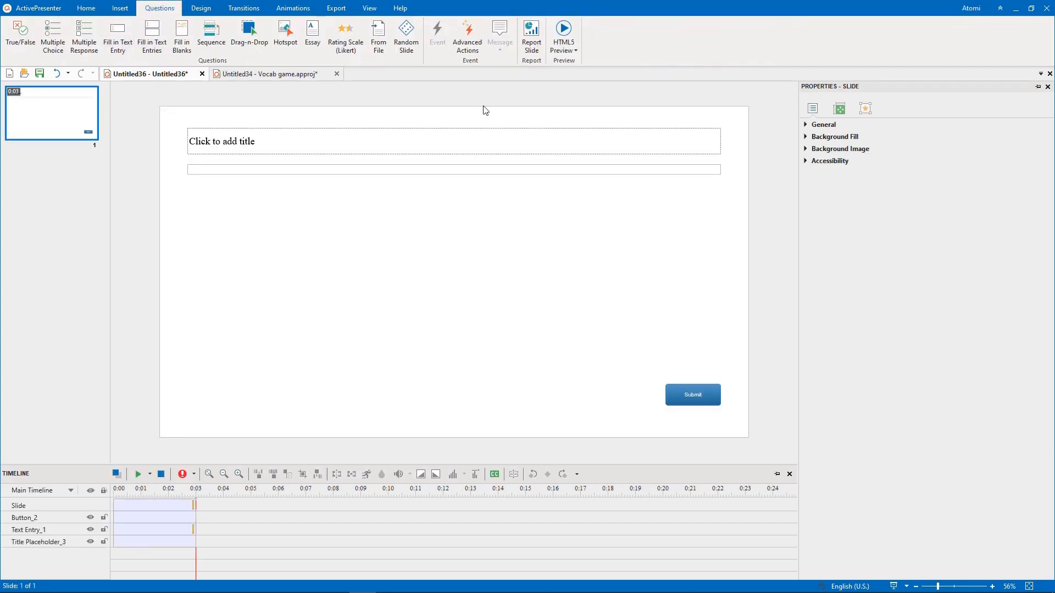
click(857, 149)
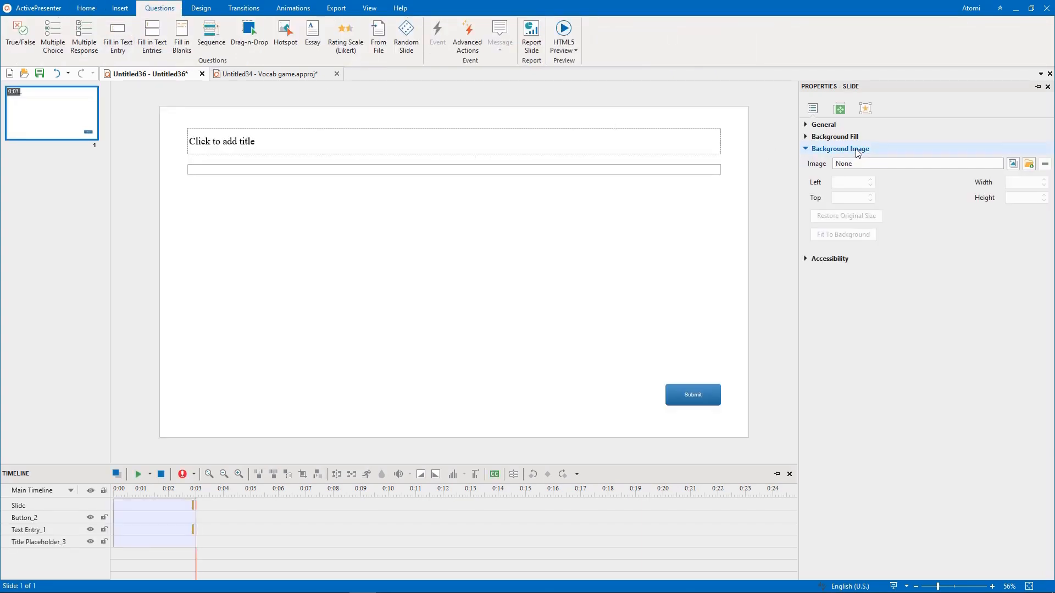
click(1029, 164)
click(318, 110)
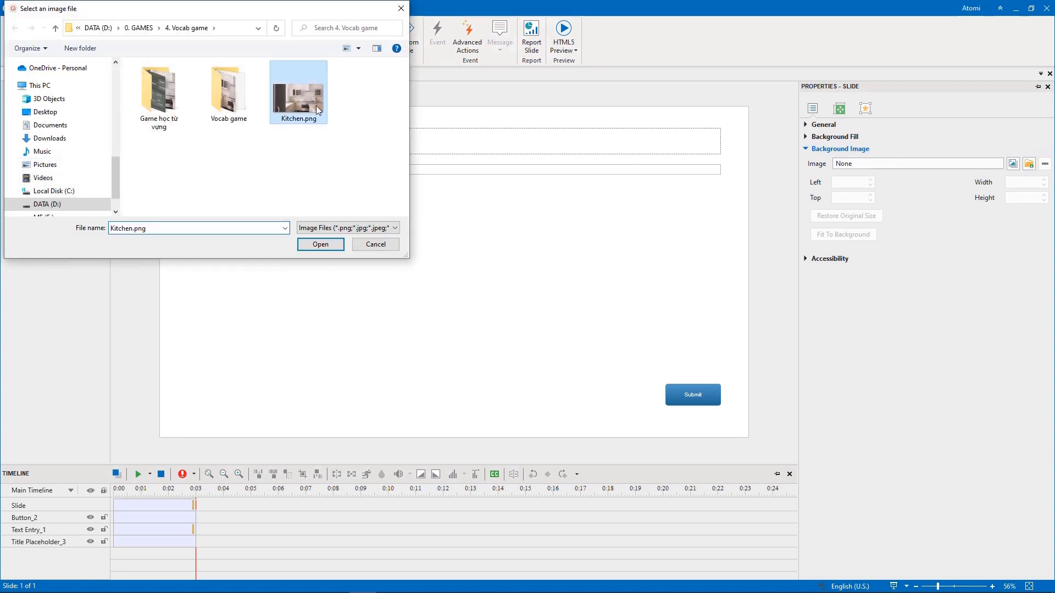
click(324, 244)
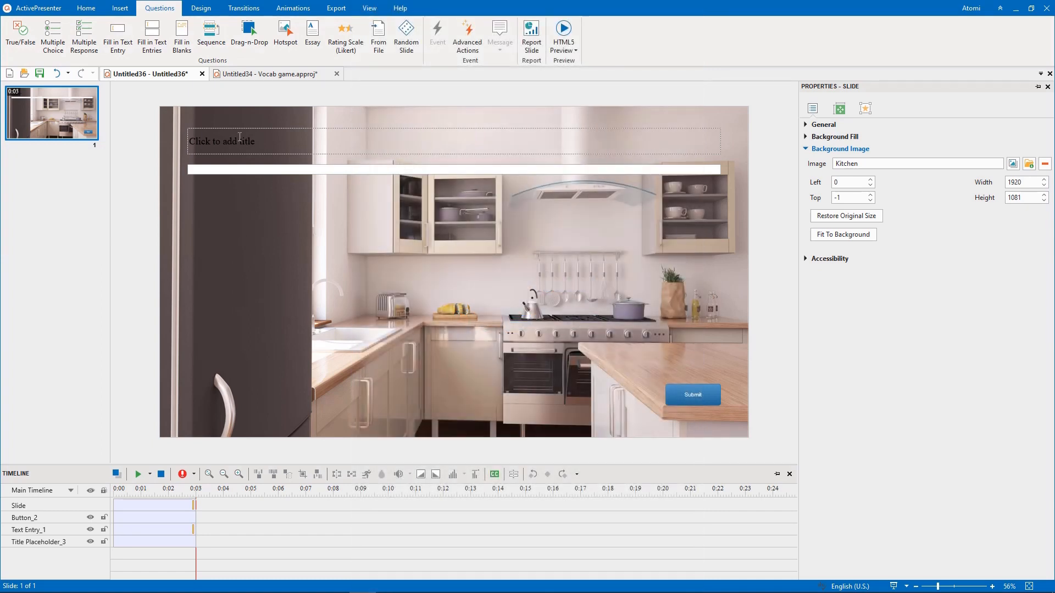
- Narrow the title placeholder to about 397 px wide and set its text color to white
click(240, 137)
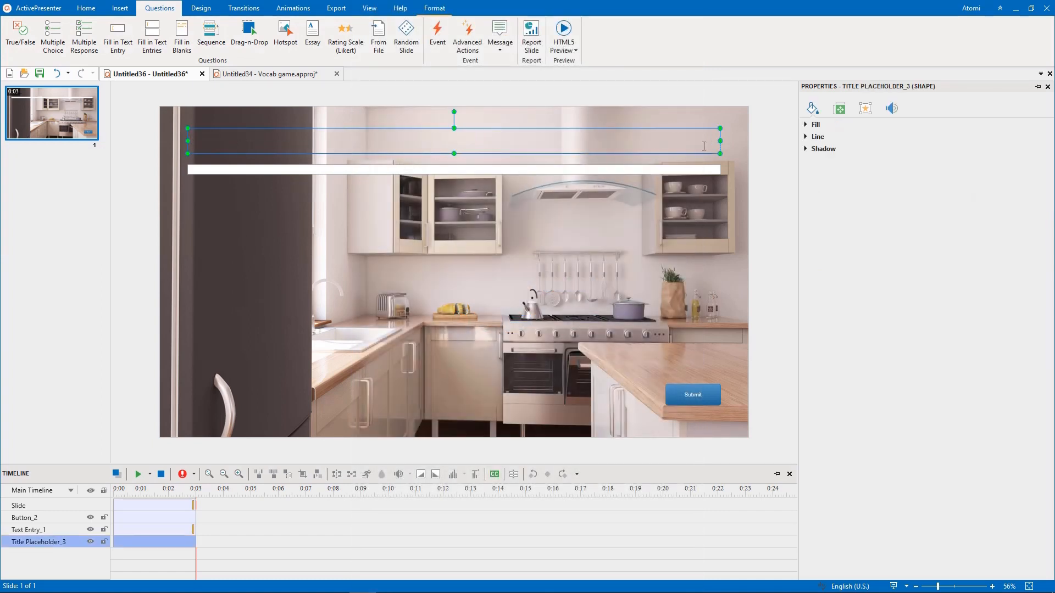
drag(719, 141, 309, 142)
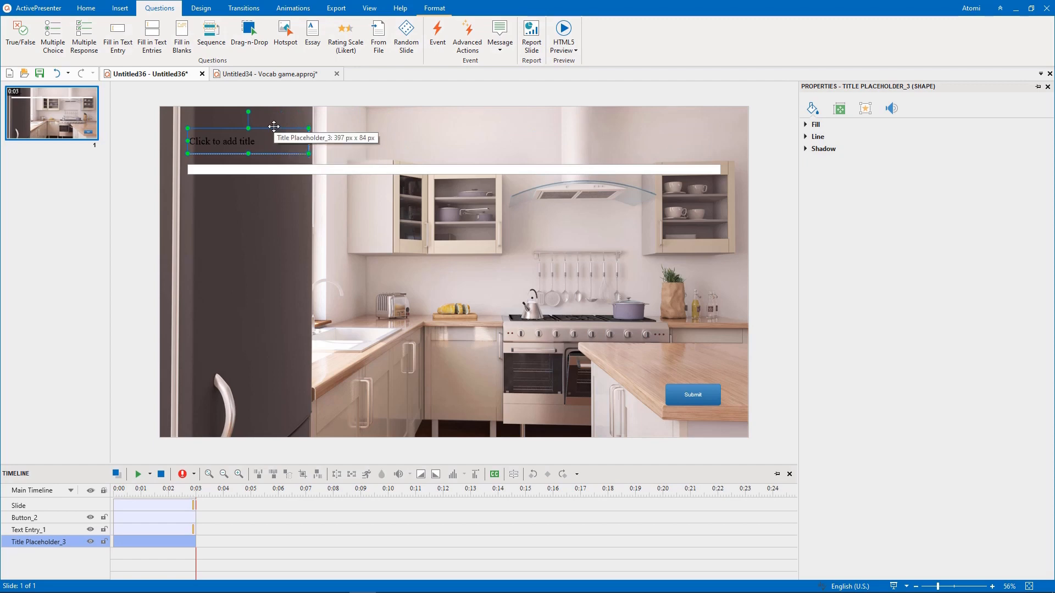
click(86, 7)
click(234, 44)
click(238, 72)
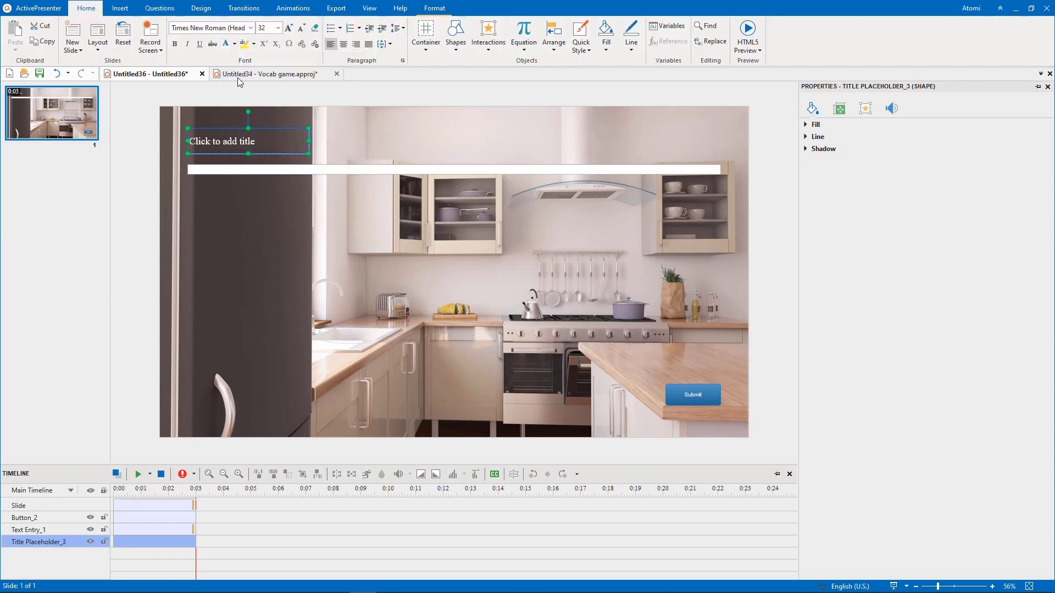
- Enter "Name the kitchen tools and furniture you see" as the slide title and set its font to Roboto
click(229, 142)
text(Nam)
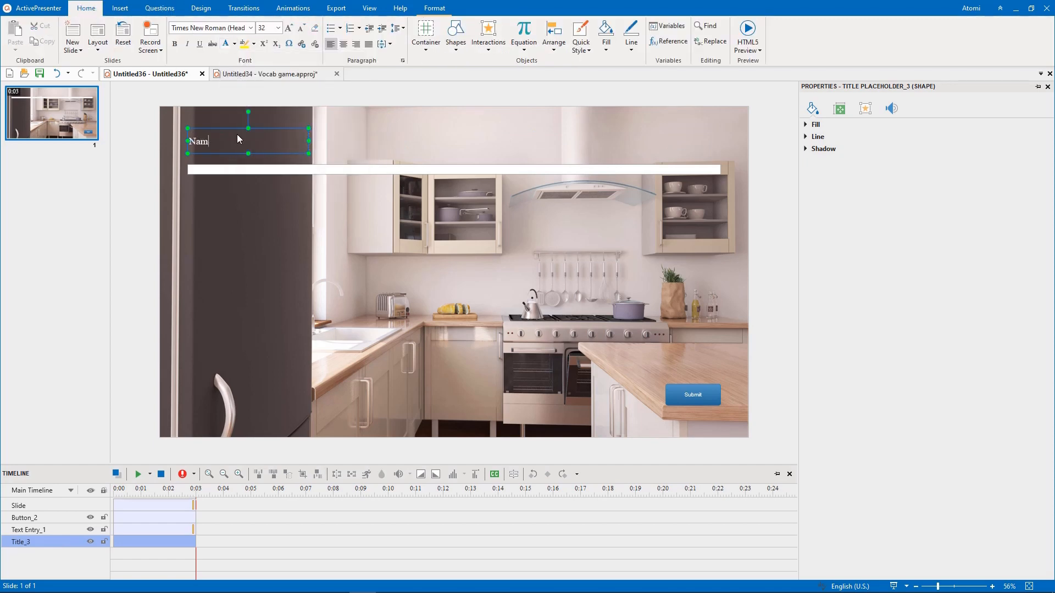
text(e the kitchen tools and furniture you see)
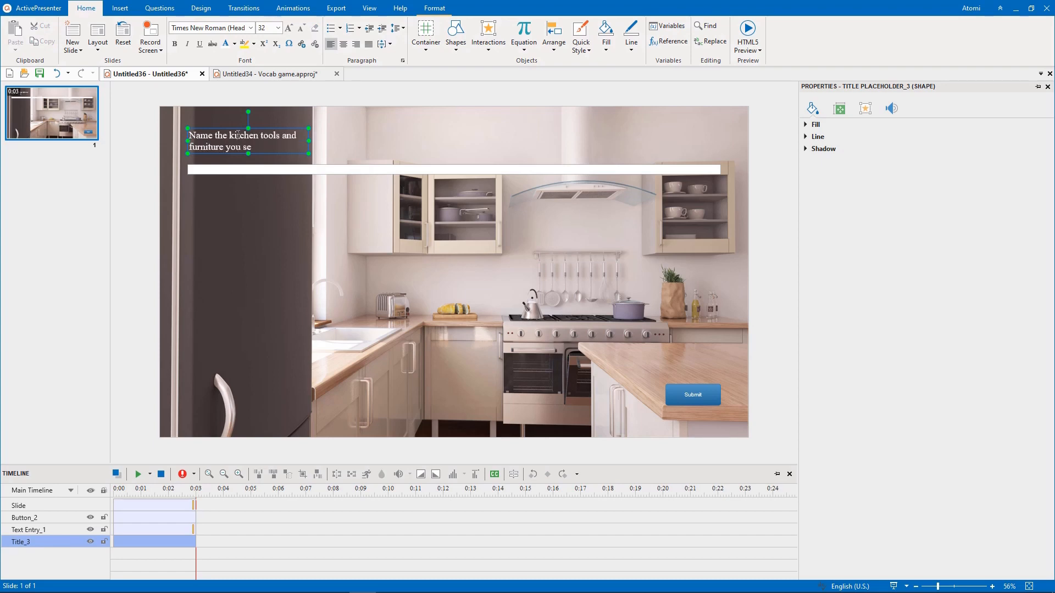
key(ctrl+a)
click(233, 94)
text(Roboto)
key(Return)
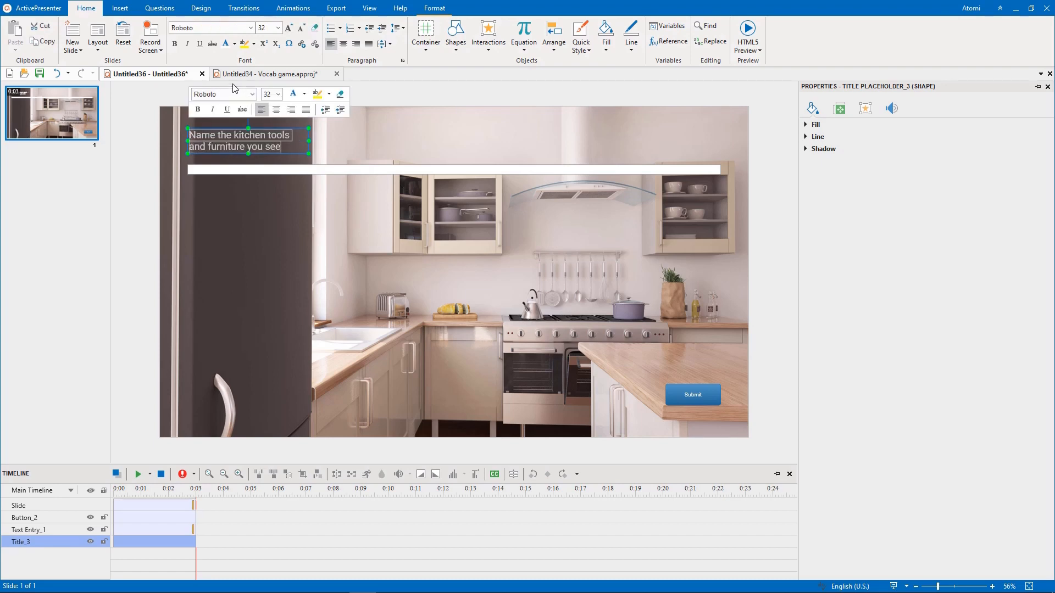
- Increase the title's line spacing and widen its box to about 406 px
click(400, 30)
click(407, 62)
click(309, 141)
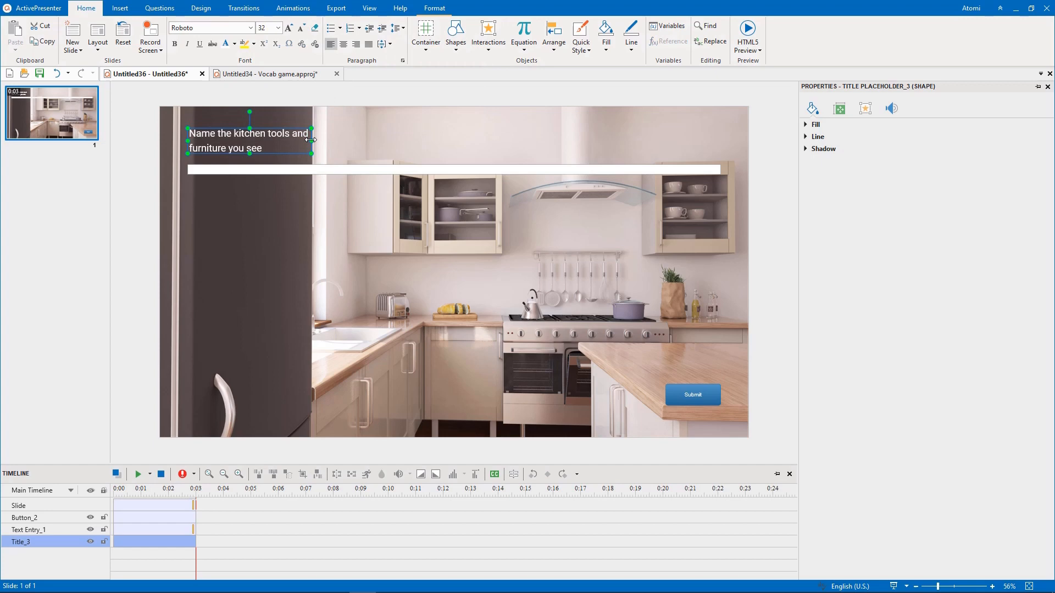
- Resize the text entry box to about 244 by 64 px and place the Submit button, sized to match, beside it
click(290, 168)
drag(720, 173, 263, 184)
click(283, 189)
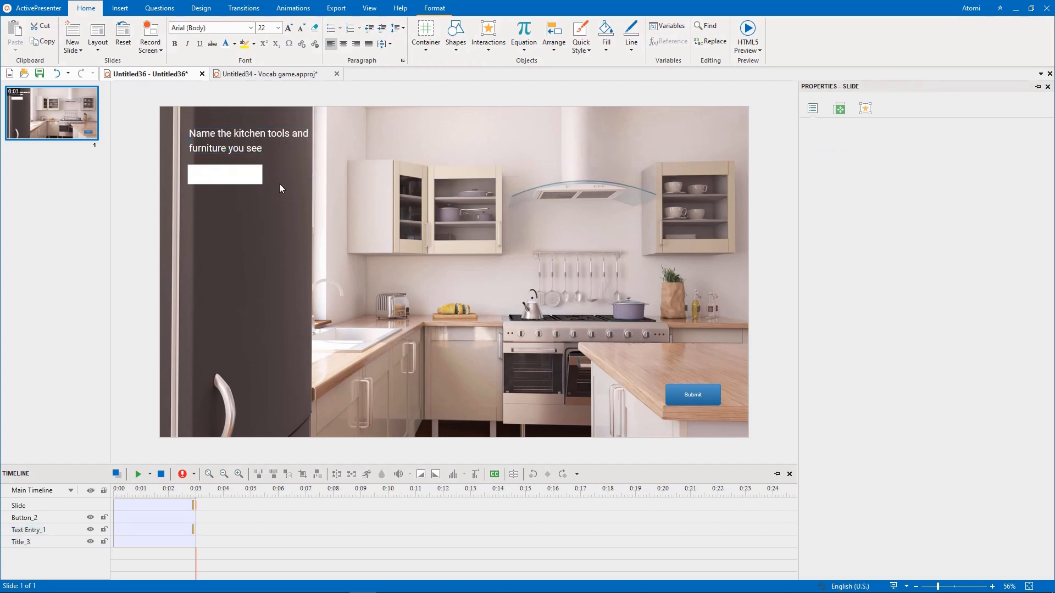
click(713, 390)
drag(712, 390, 301, 174)
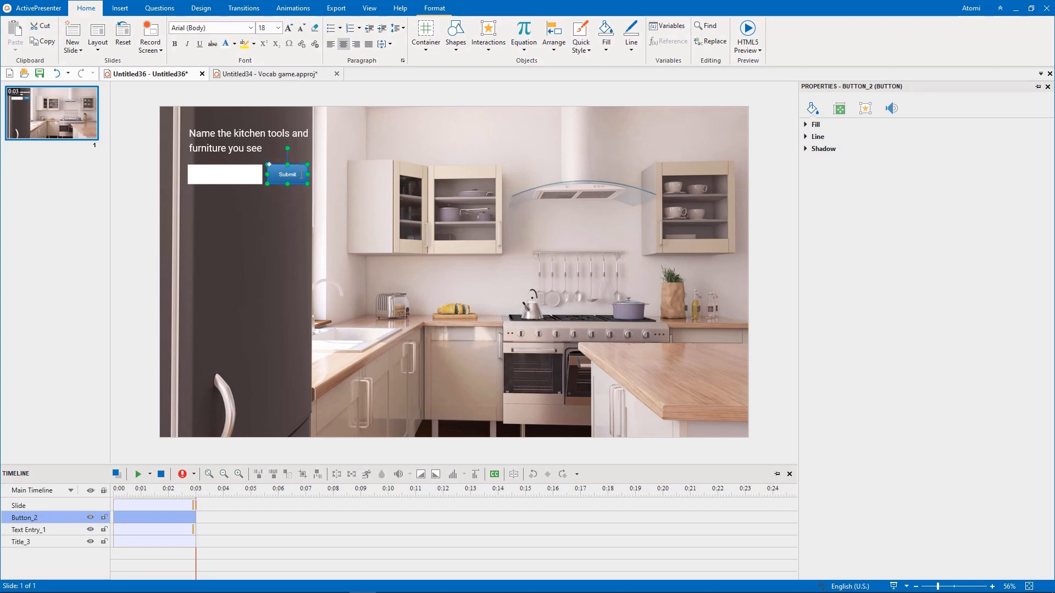
- Change the Submit button's label to "Check" and format it in Roboto, size 36
key(ctrl+a)
text(Check)
key(ctrl+a)
click(323, 136)
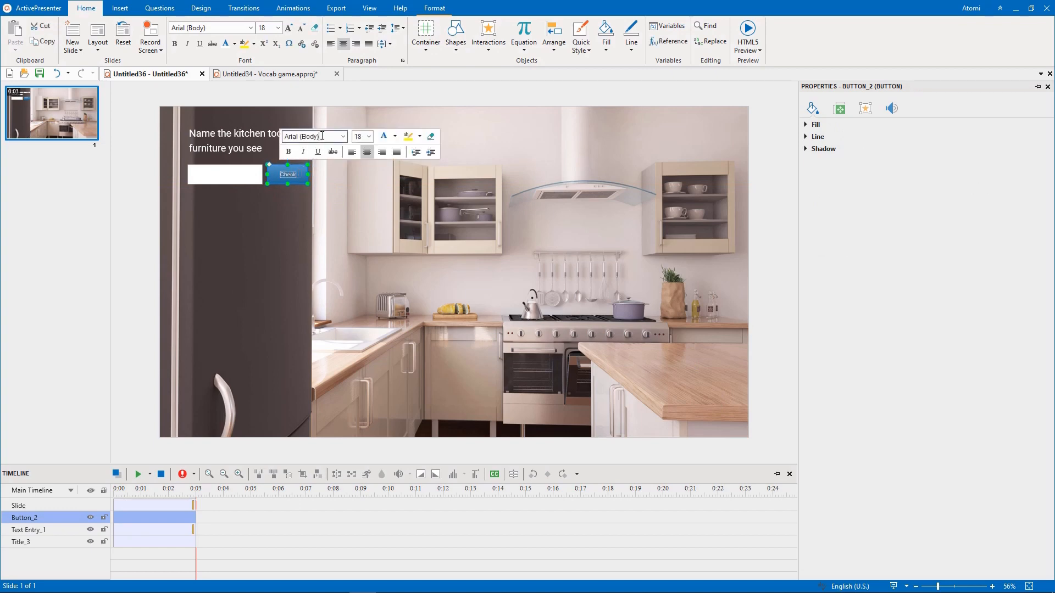
text(Roboto)
key(Return)
click(358, 136)
text(36)
key(Return)
click(275, 237)
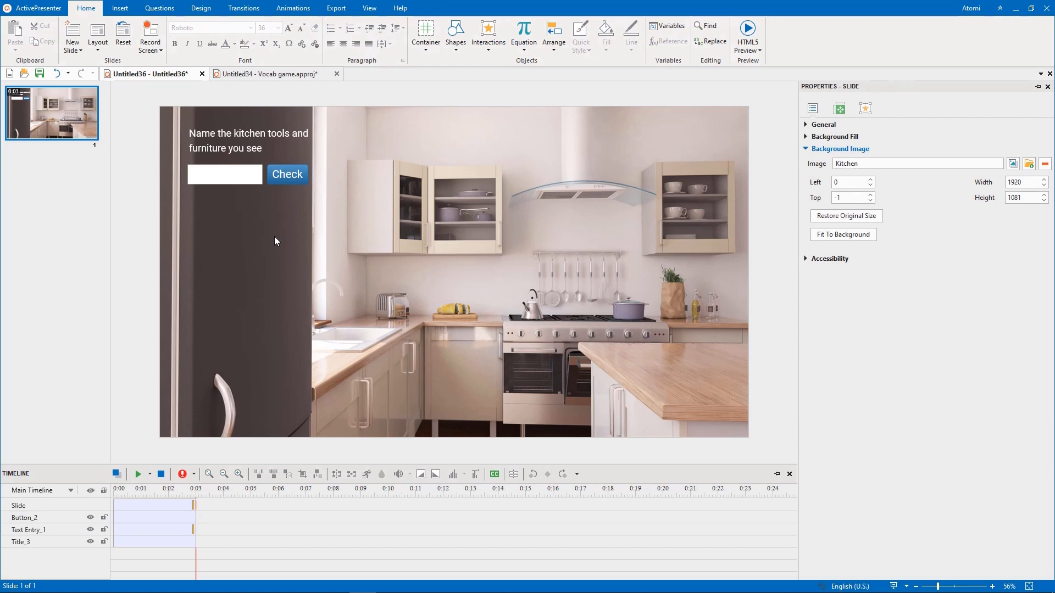
- Draw a rounded rectangular callout of about 144 by 69 px above the glass cupboard and label it "Cupboard"
click(120, 8)
click(79, 46)
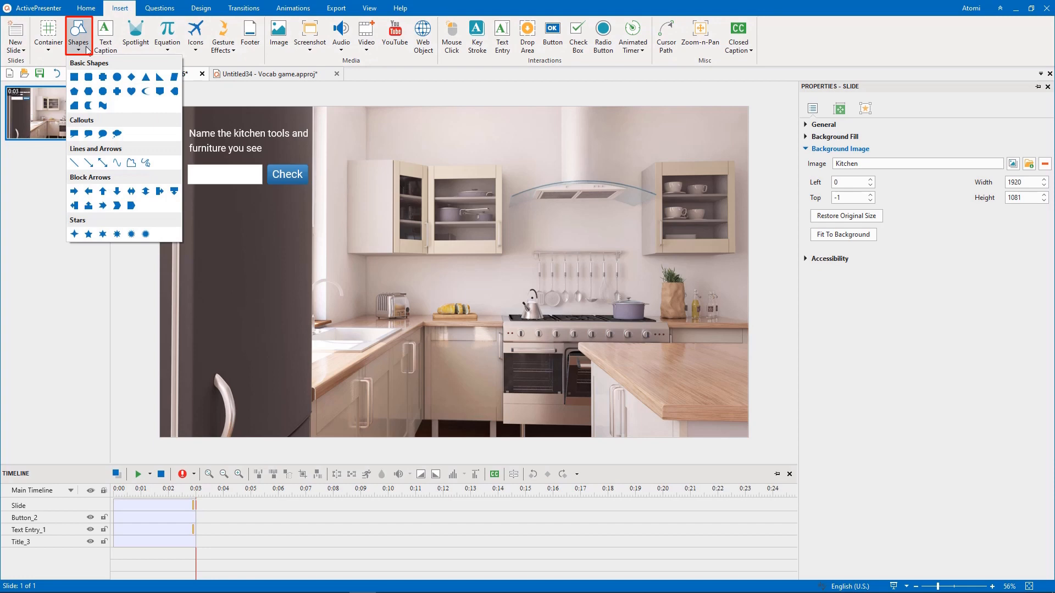
click(89, 134)
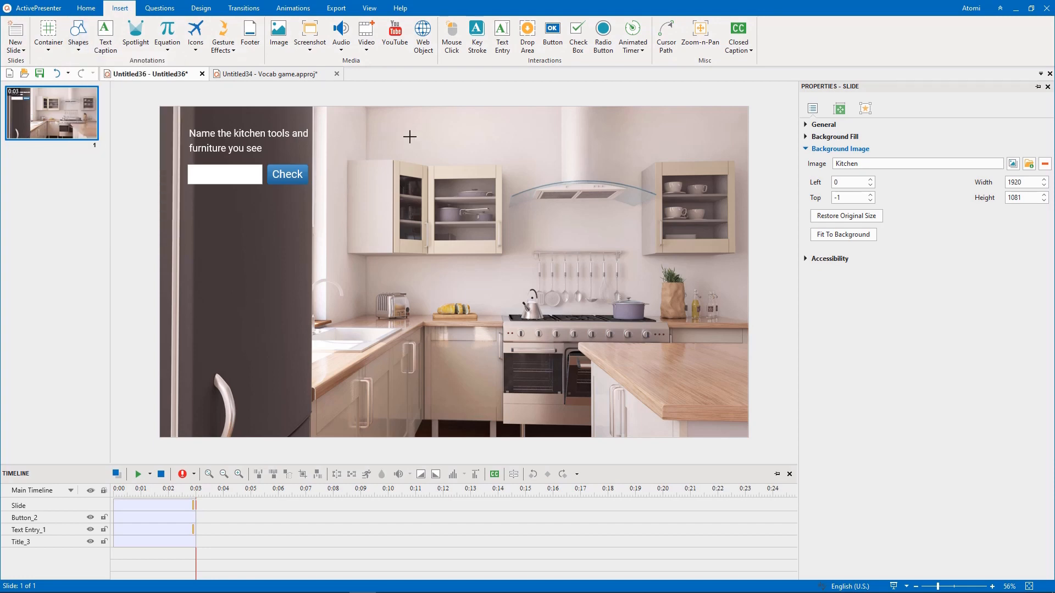
drag(409, 136, 454, 157)
text(C)
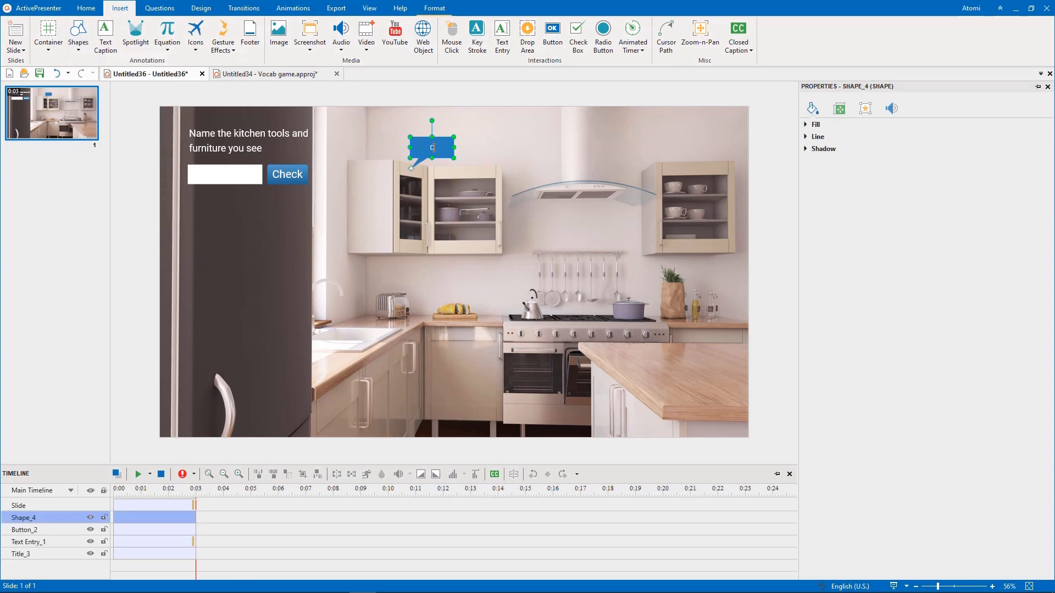
text(upboard)
- Format the Cupboard callout's text in Roboto, size 26
key(ctrl+a)
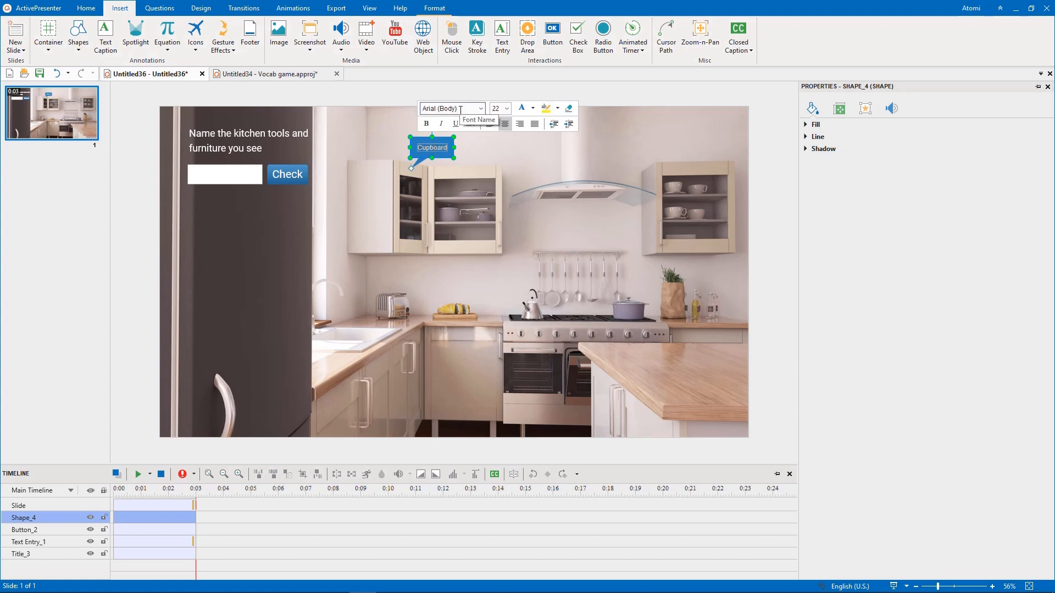
click(460, 110)
text(Roboto)
key(Return)
click(497, 110)
text(26)
key(Return)
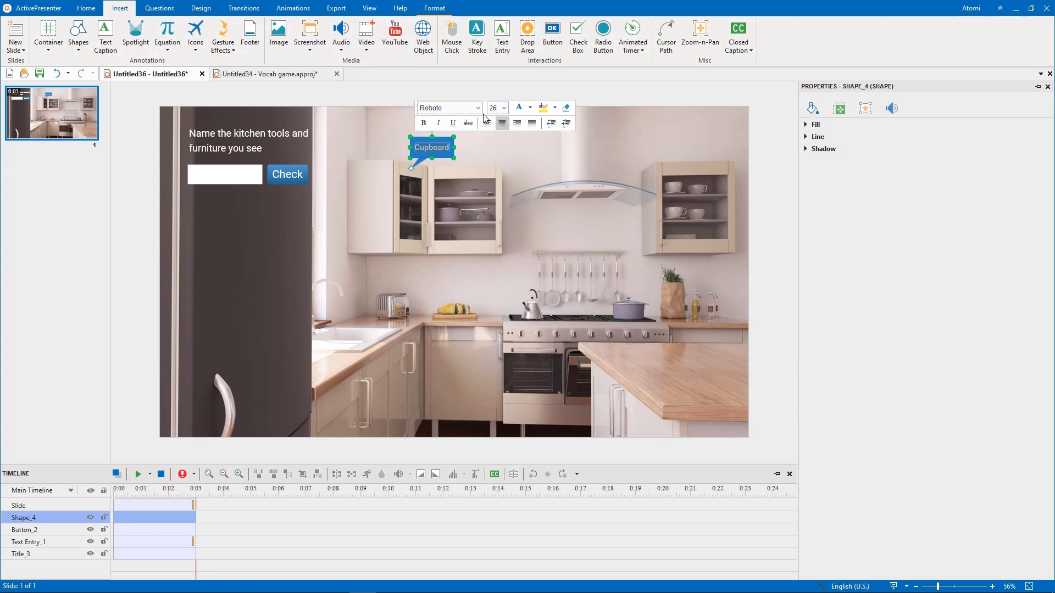
click(483, 142)
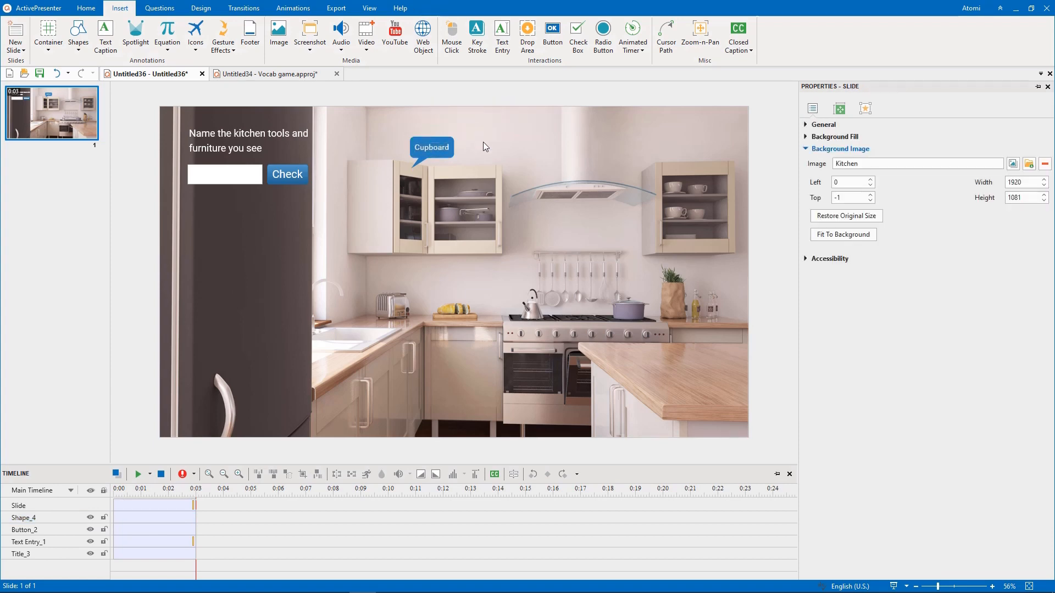
- Add a custom shadow to the Cupboard callout and place a duplicate of it over the sink
click(453, 140)
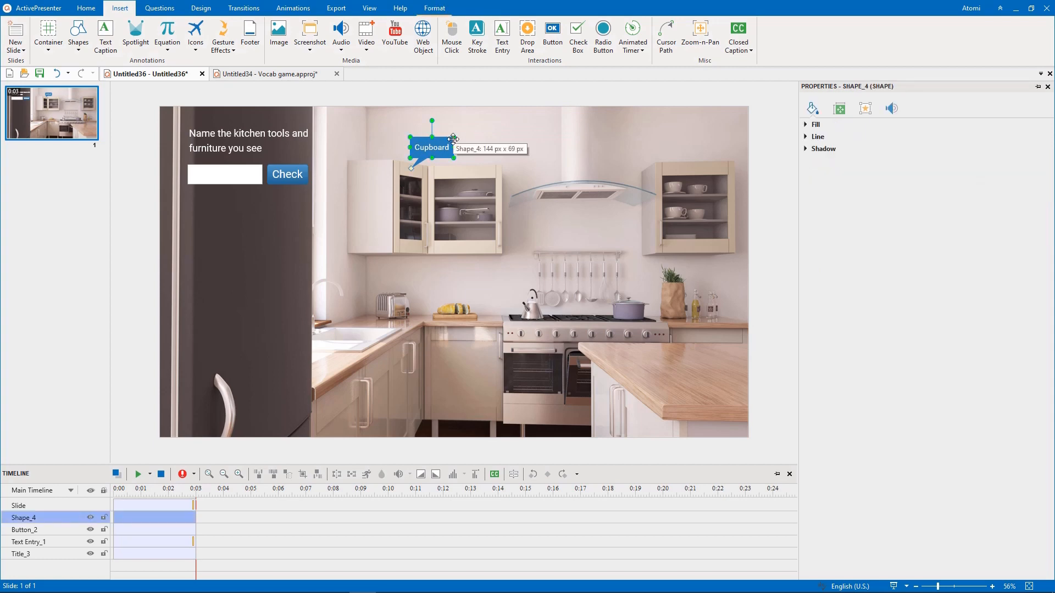
click(825, 149)
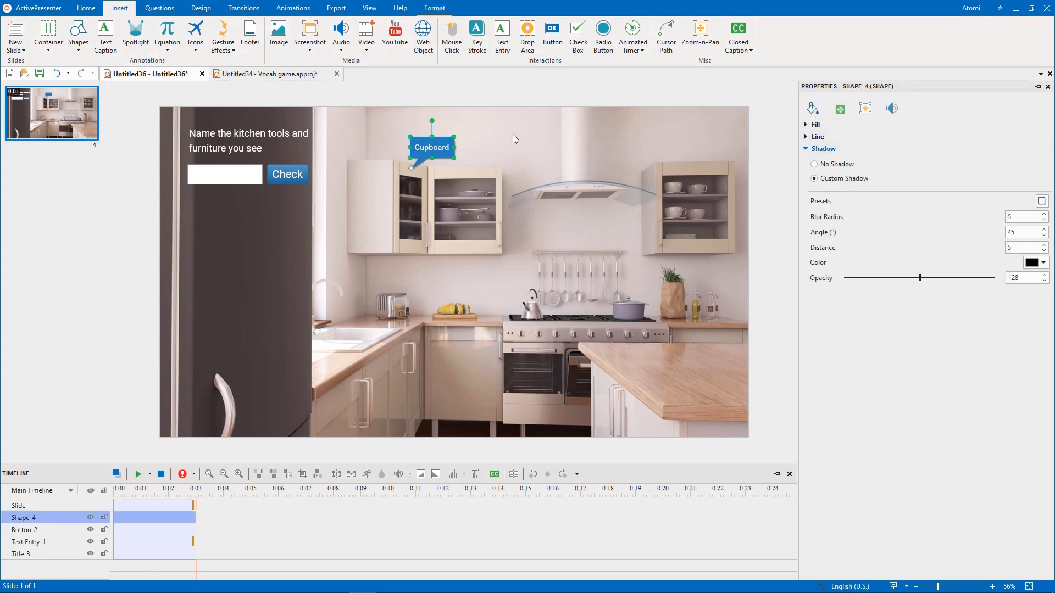
key(ctrl+d)
drag(445, 143, 373, 307)
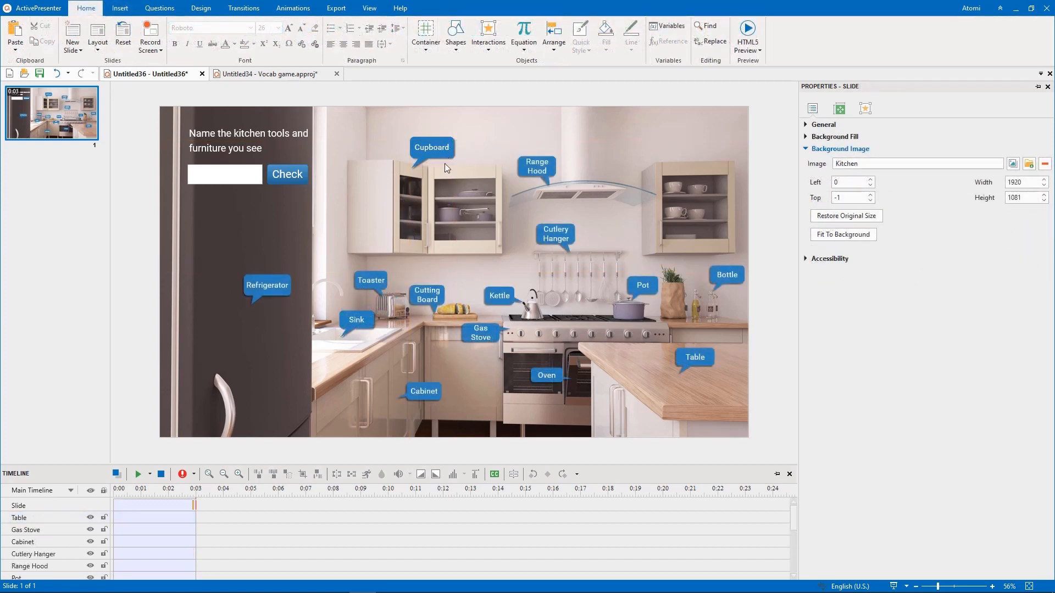
- Rename the Cupboard and Sink callout objects as "Cupboard" and "Sink" to match their labels
click(444, 149)
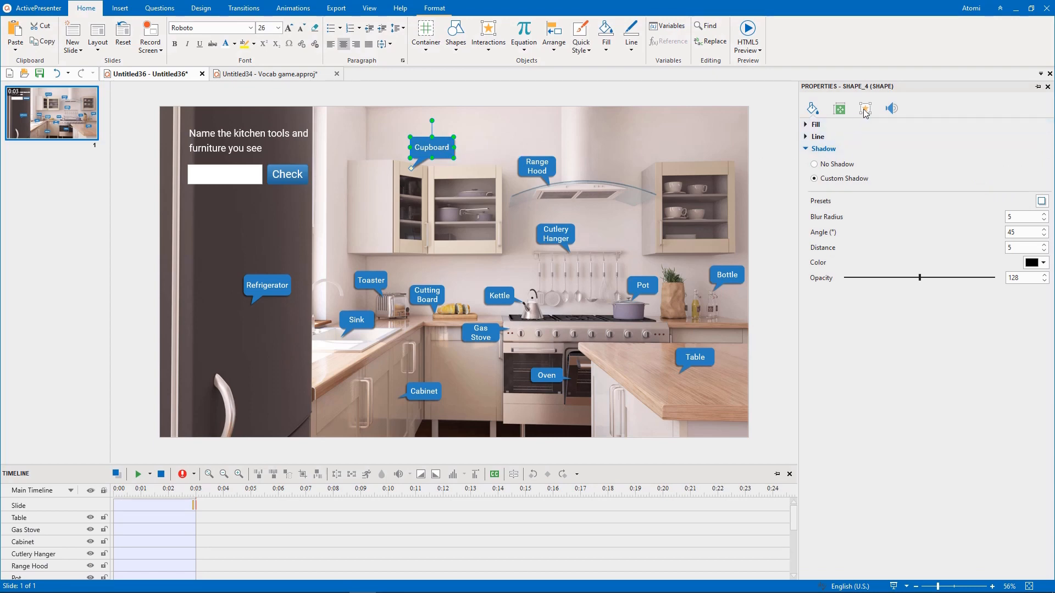
click(865, 109)
click(823, 125)
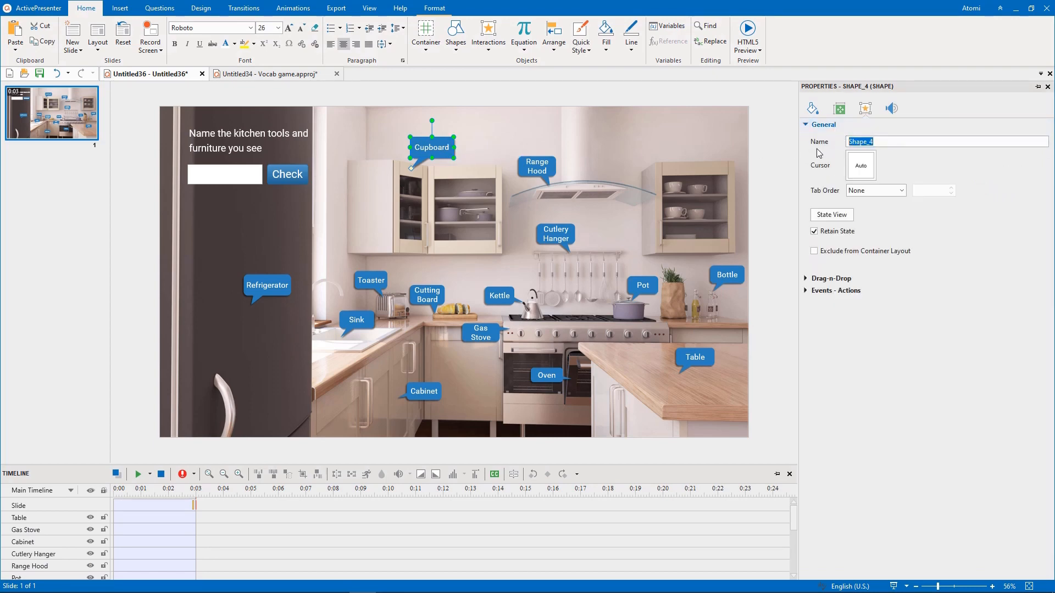
text(Cupboard)
click(776, 156)
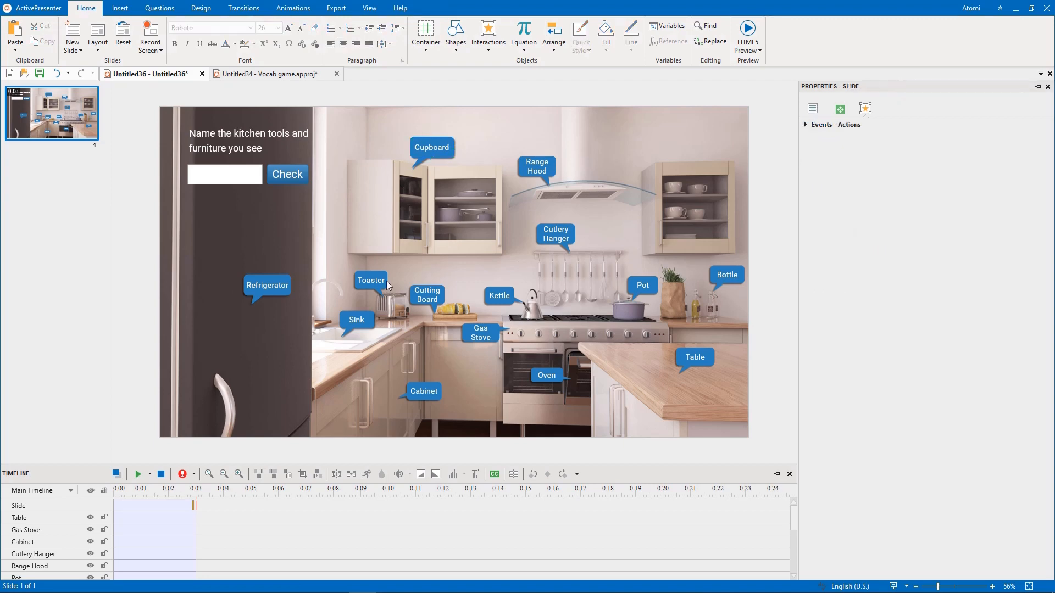
click(355, 320)
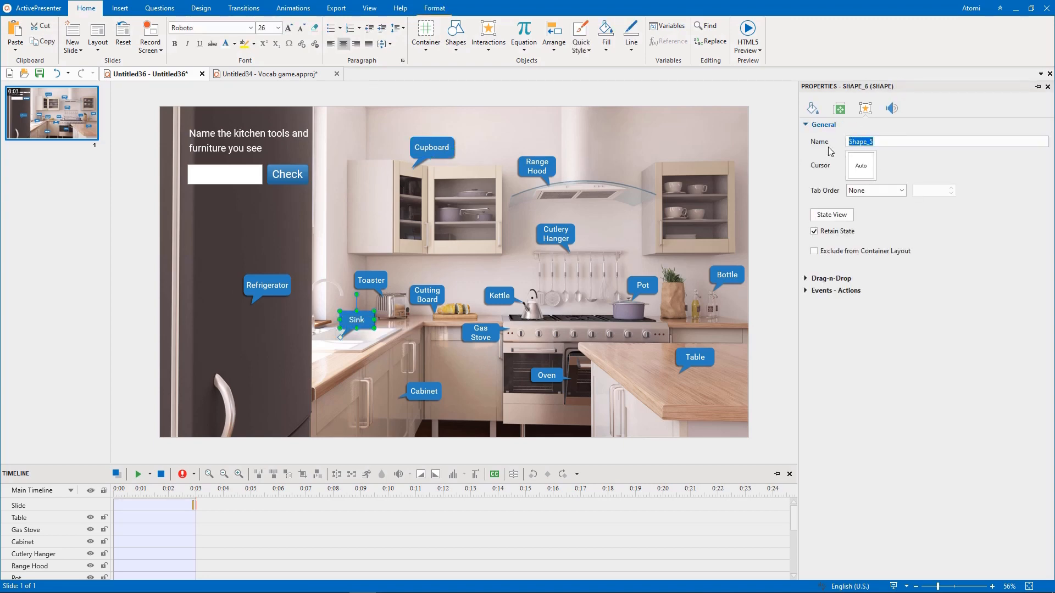
text(Sink)
- Make all the callouts initially hidden, leaving out the title, the text entry box and the Check button
key(ctrl+a)
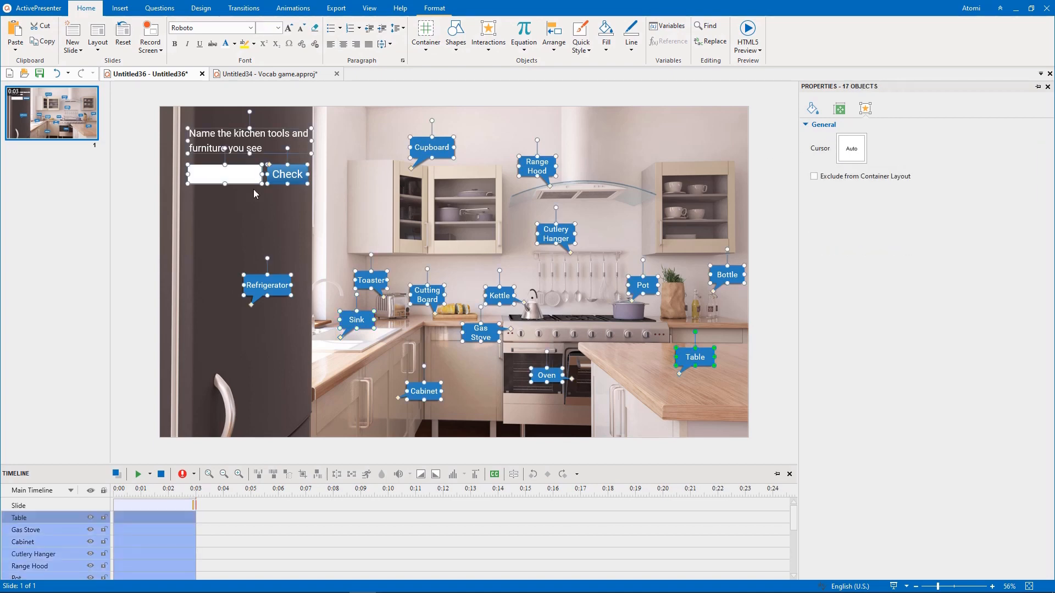
ctrl+click(300, 166)
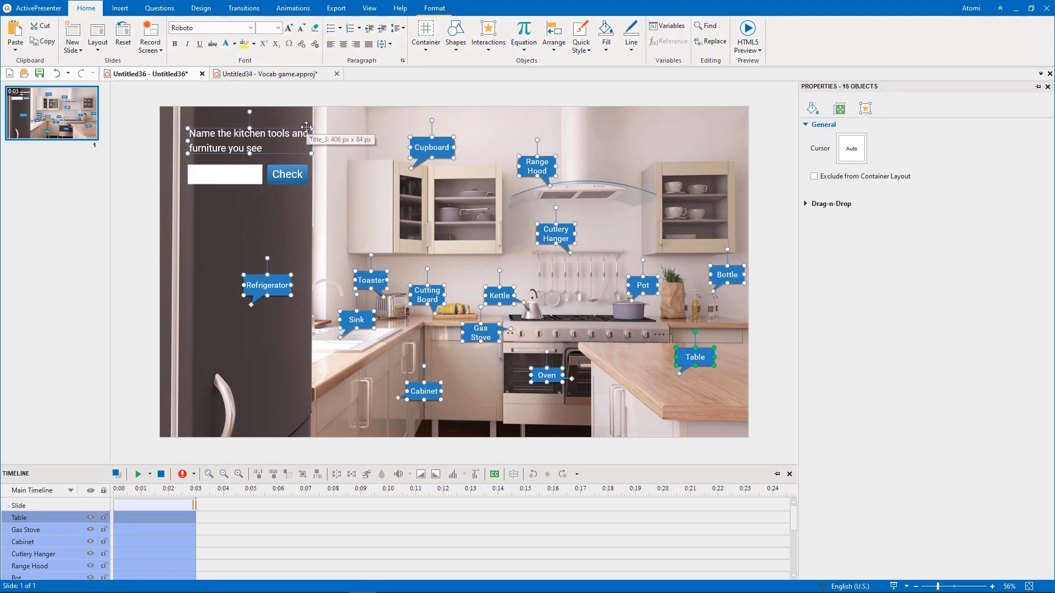
ctrl+click(300, 139)
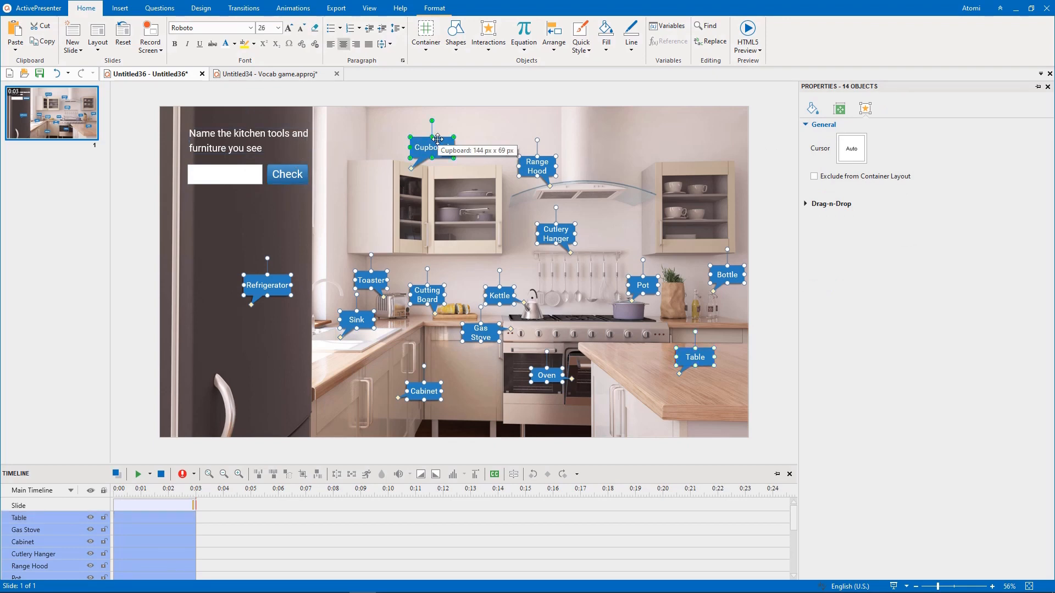
right_click(437, 139)
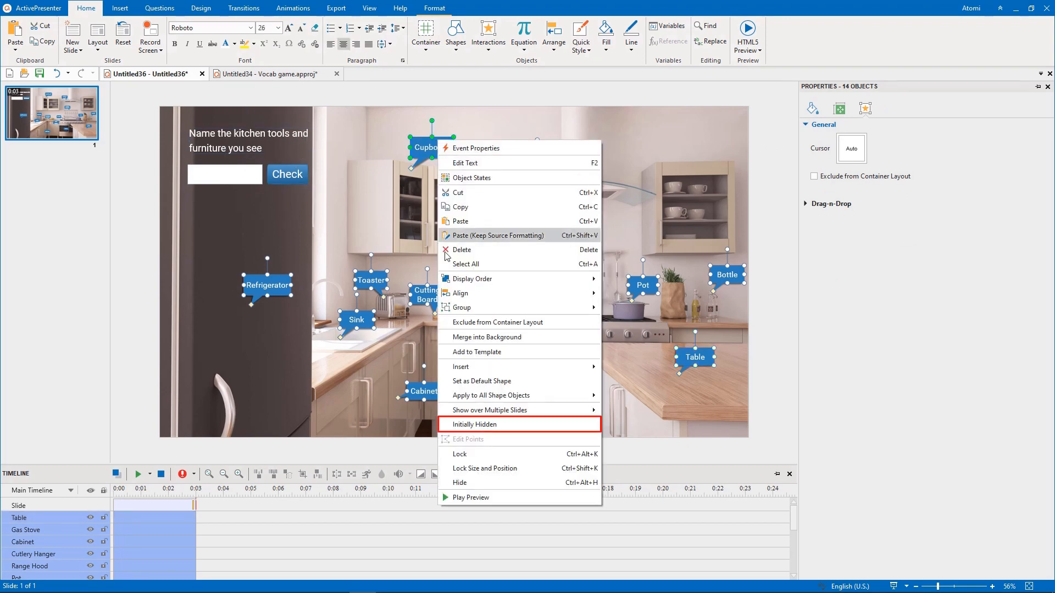
click(442, 424)
click(441, 421)
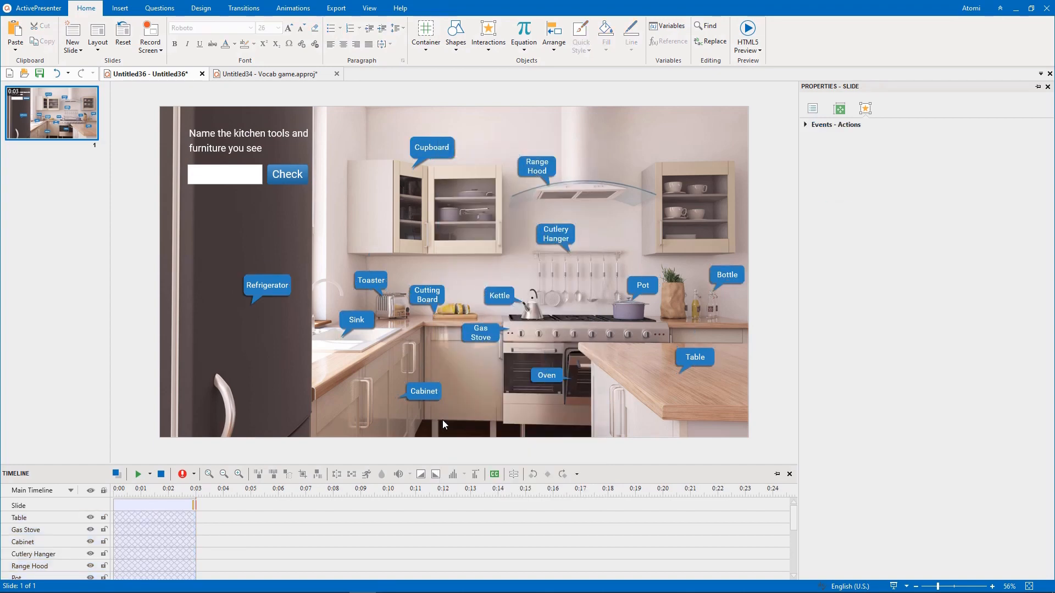
- Add the fourteen kitchen item names, from "refrigerator" to "table", to the text entry's list of correct values
click(242, 174)
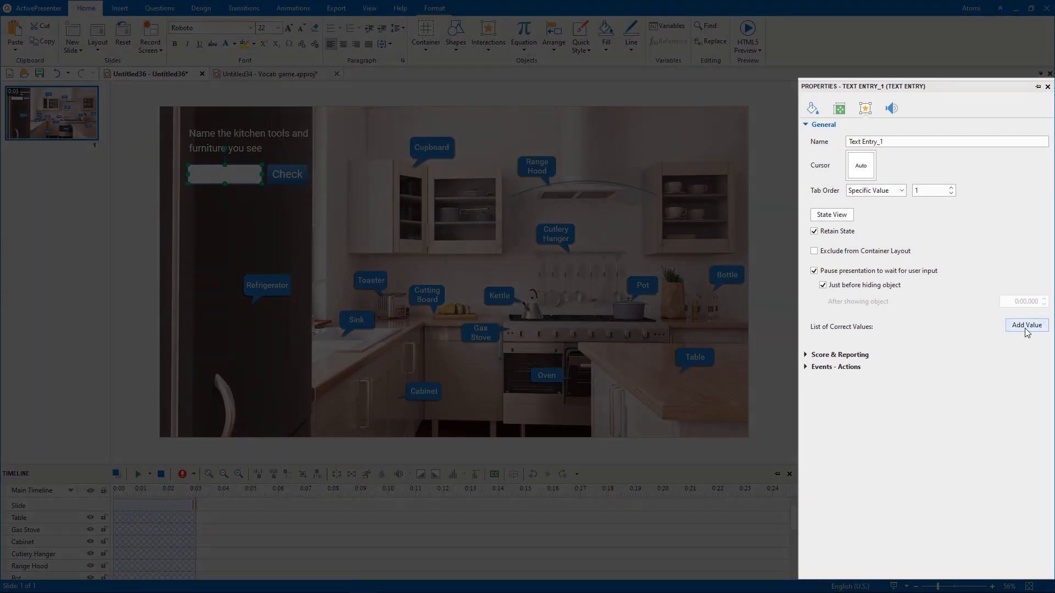
click(1024, 326)
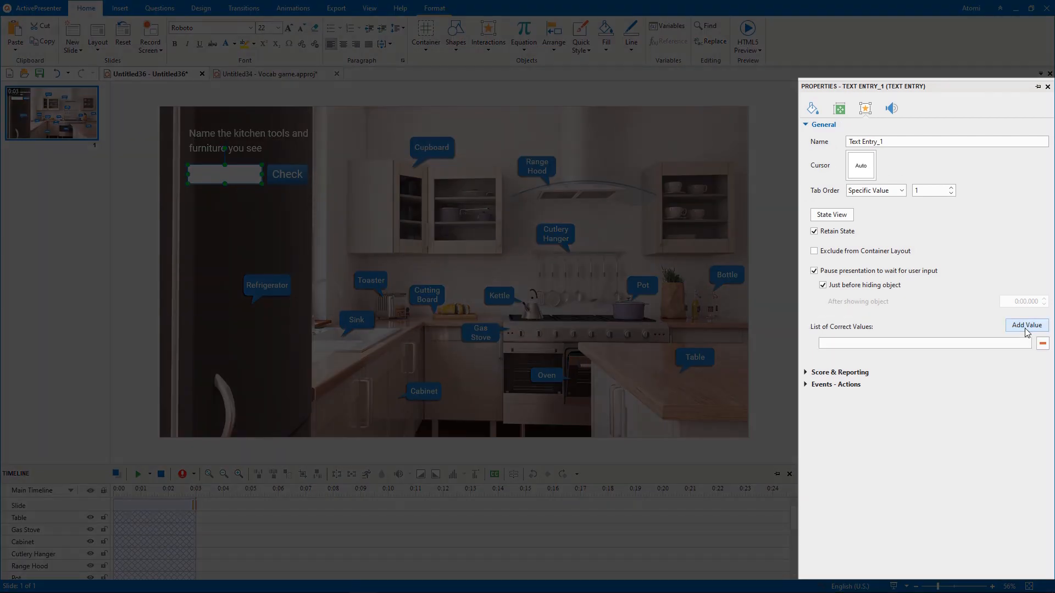
click(905, 343)
text(refrigerator)
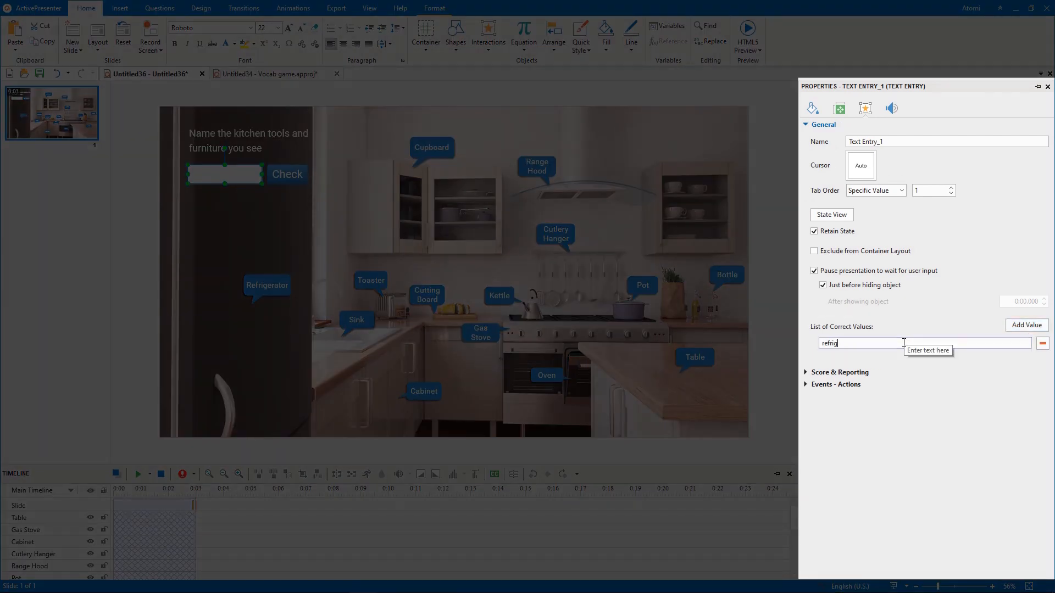
click(1026, 325)
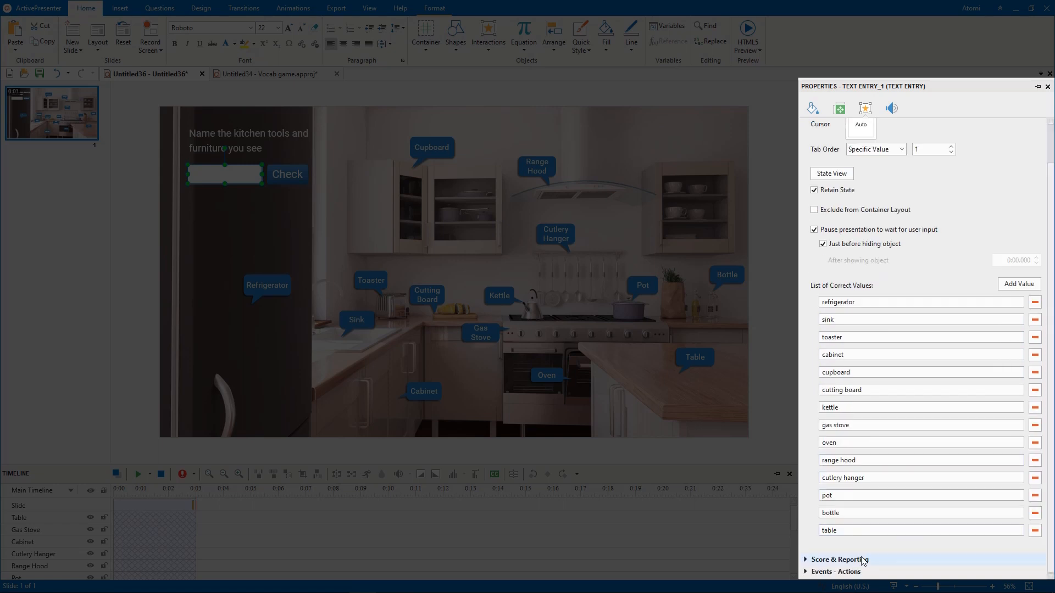
- Set the number of attempts for the text entry to 20 in its score and reporting settings
click(864, 560)
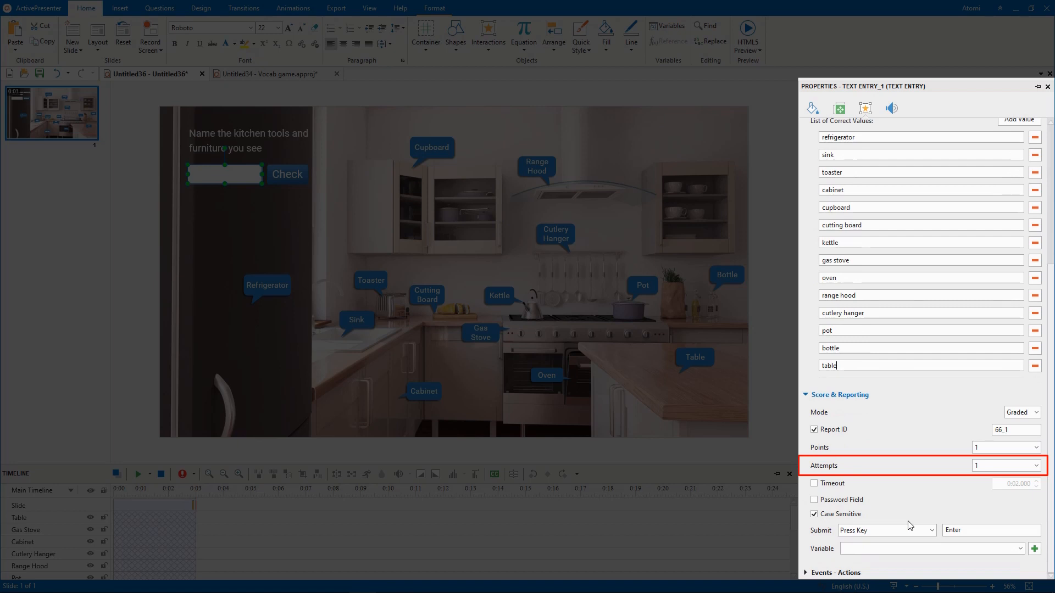
double_click(1016, 465)
text(20)
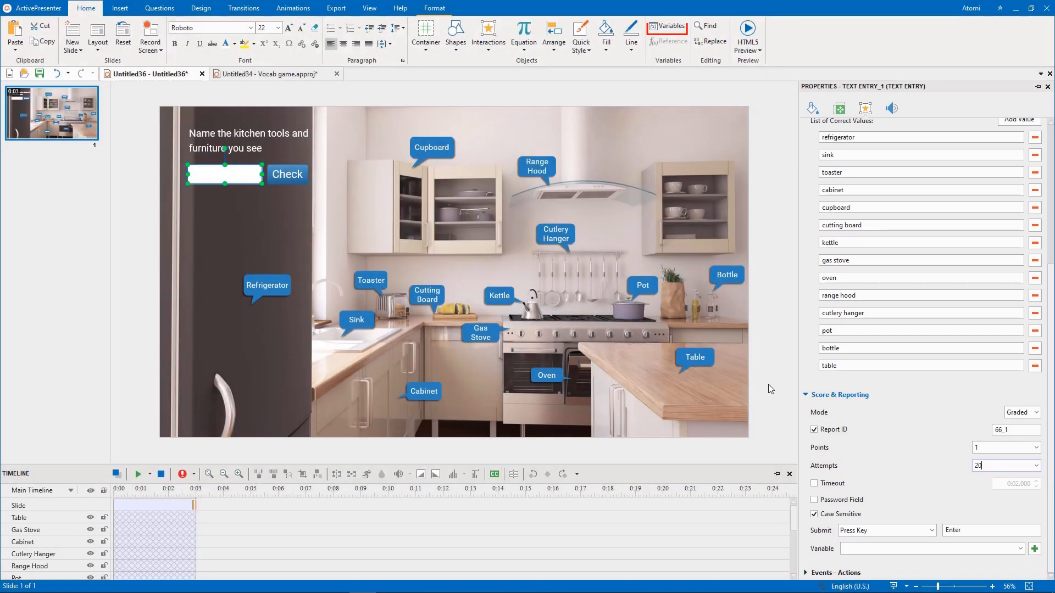
click(768, 384)
- Create a user variable named "count" of type NUMBER with the value 0
click(680, 28)
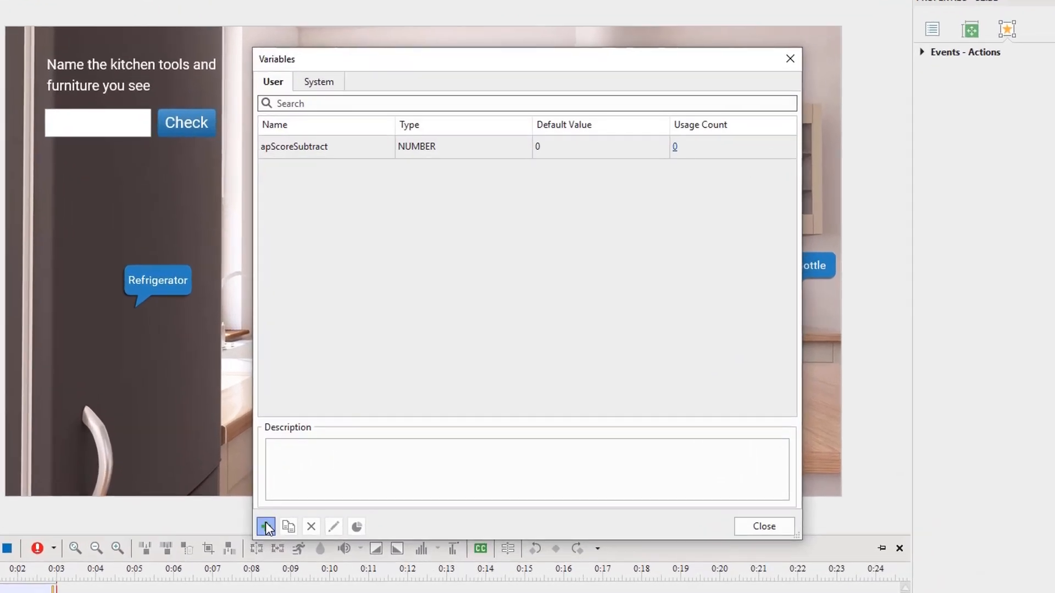
click(343, 459)
text(count)
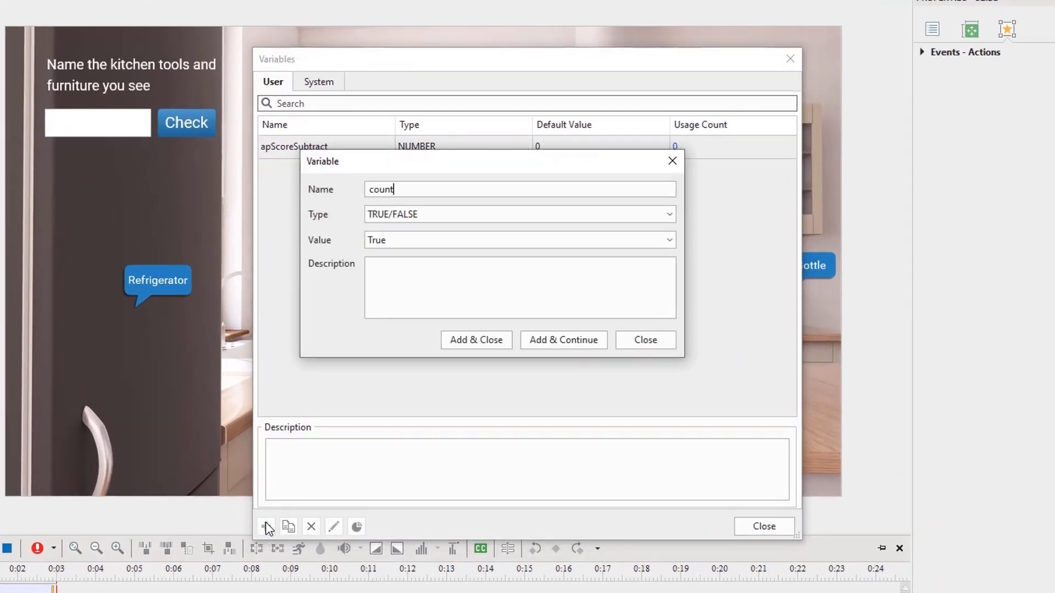
click(458, 215)
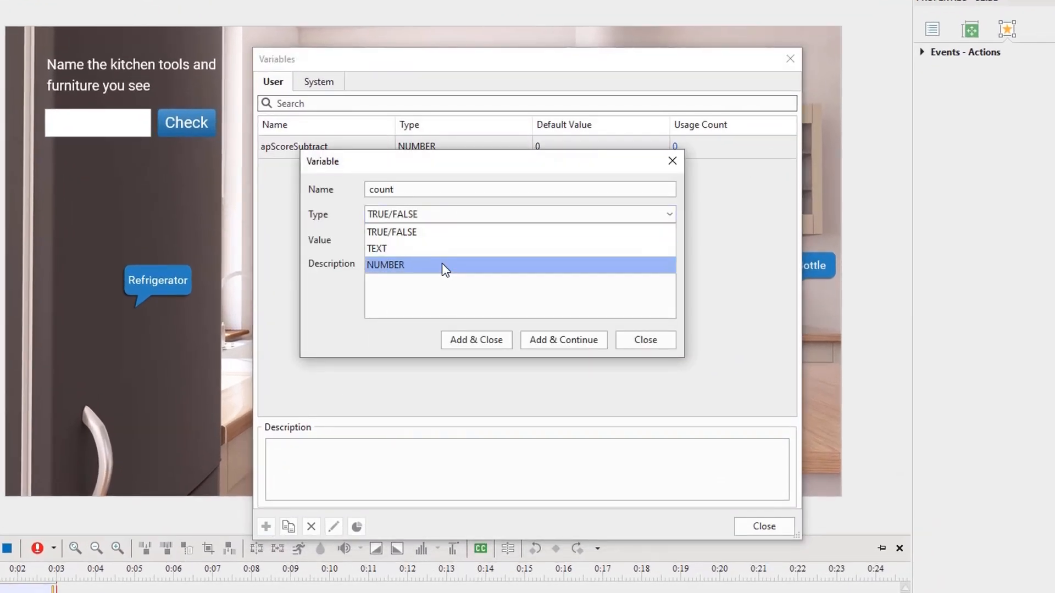
click(441, 264)
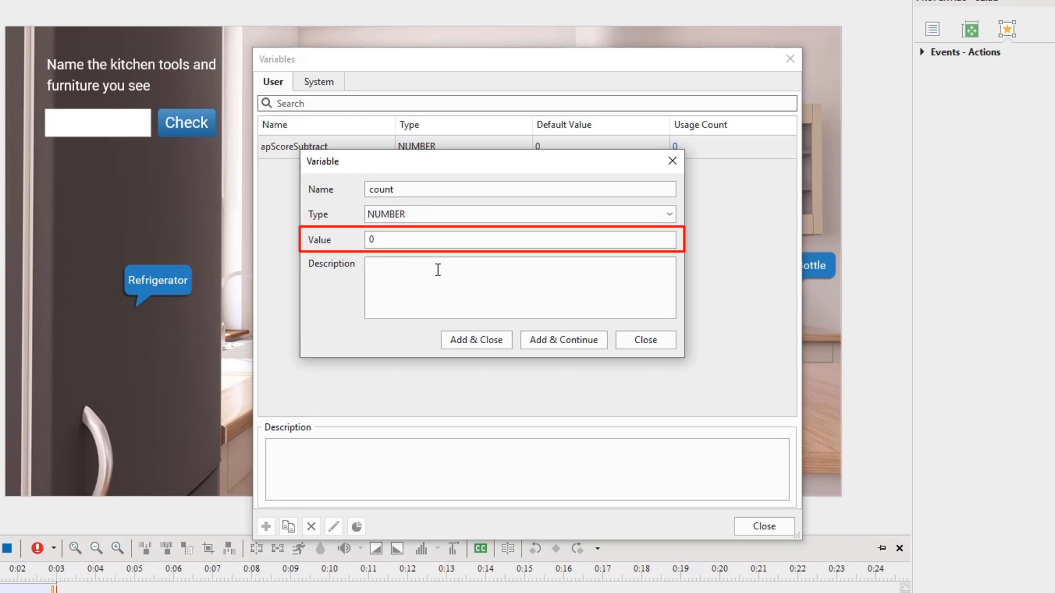
click(484, 343)
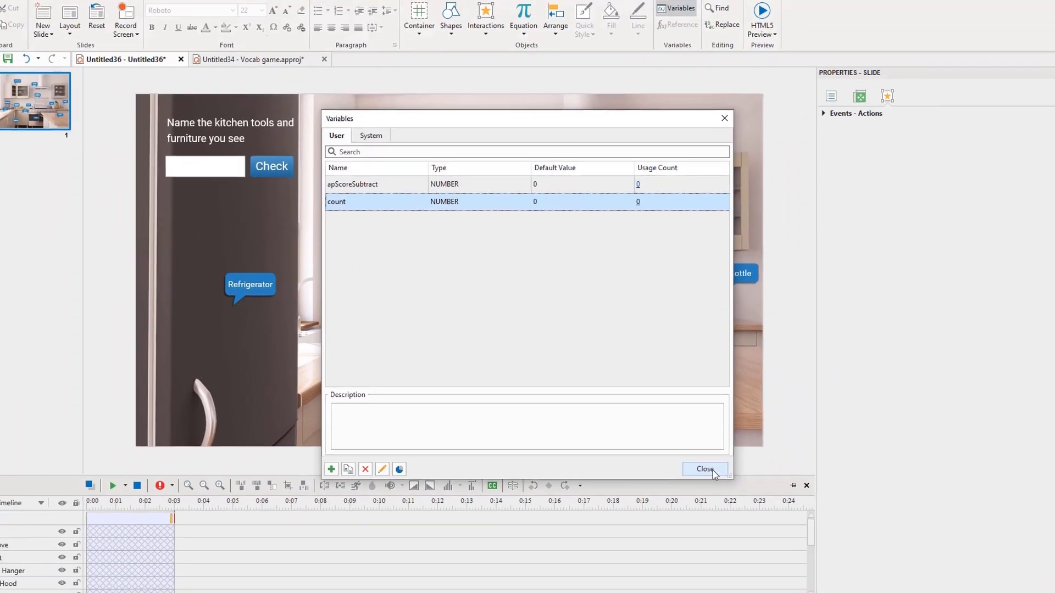
click(709, 470)
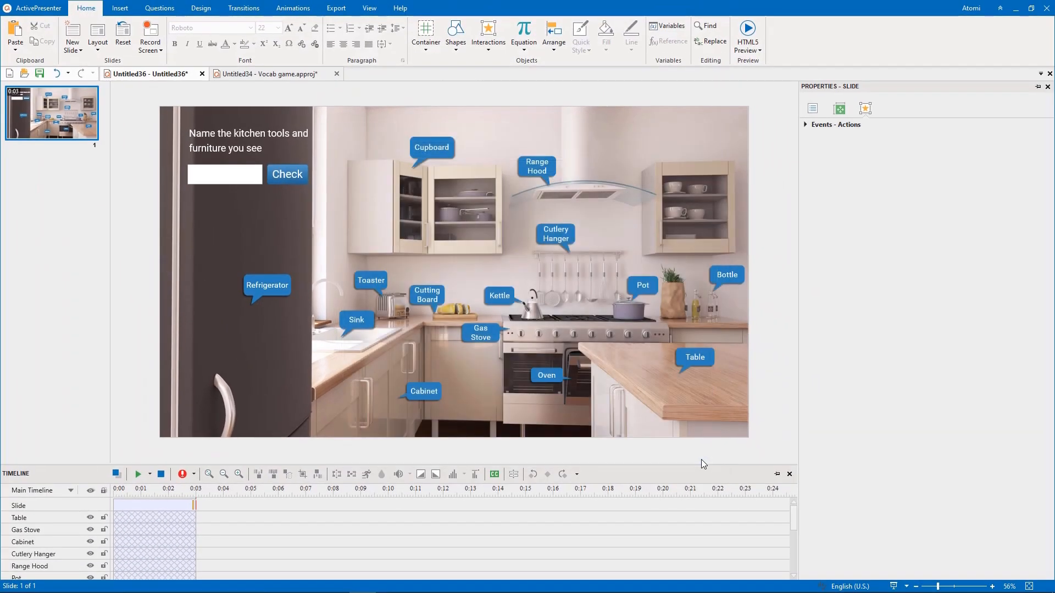
- Insert a text caption of about 288 × 69 px below the text entry and format it in white Roboto, size 32
click(127, 11)
drag(211, 193, 299, 213)
click(86, 8)
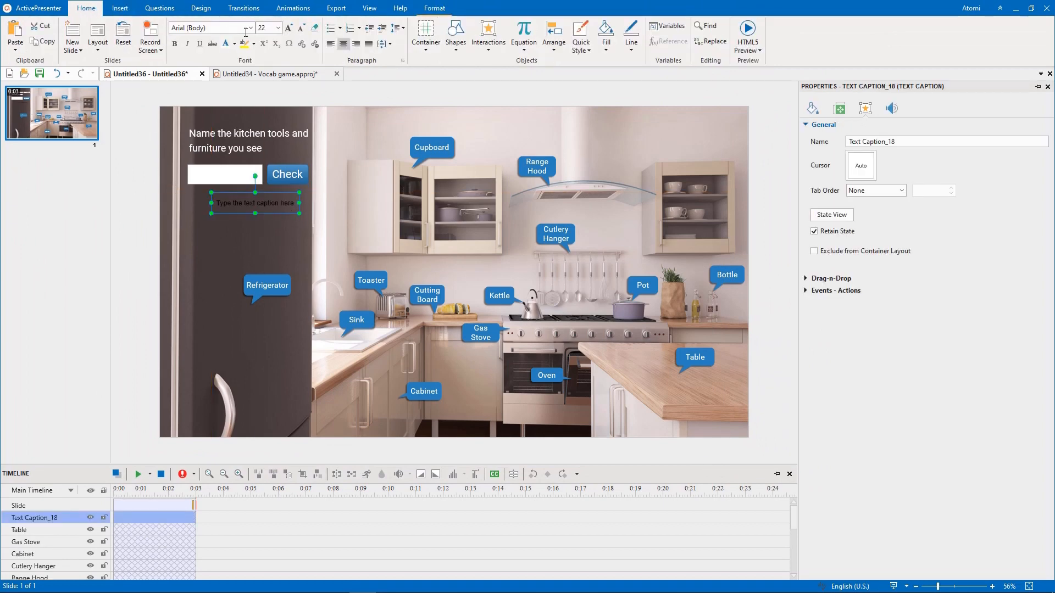
click(261, 29)
text(32)
key(Return)
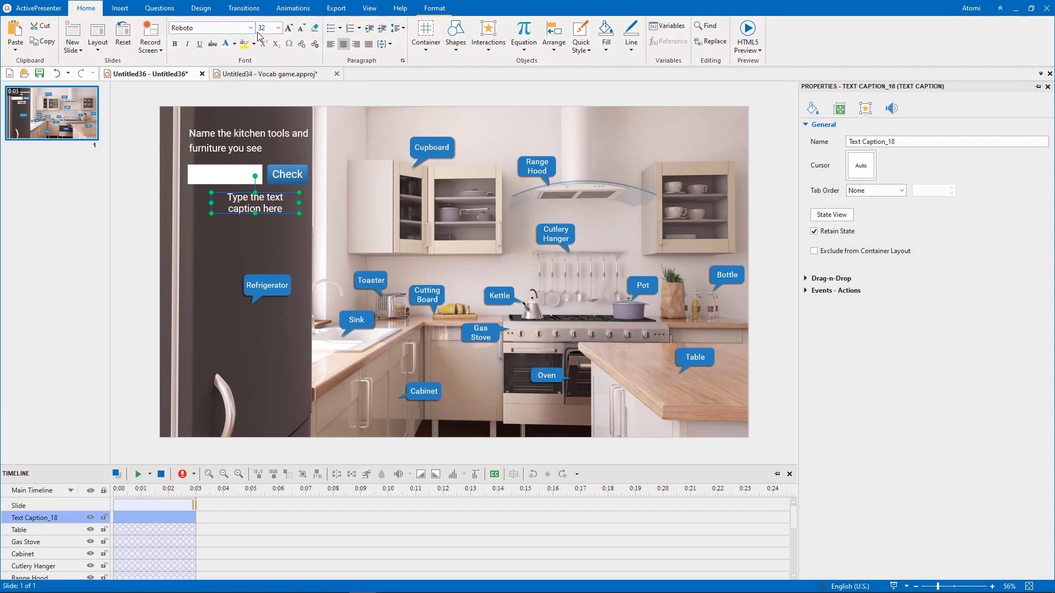
- Enter "Found: /14" in the caption with a reference to the count variable before the slash, and widen it to fit one line
double_click(245, 205)
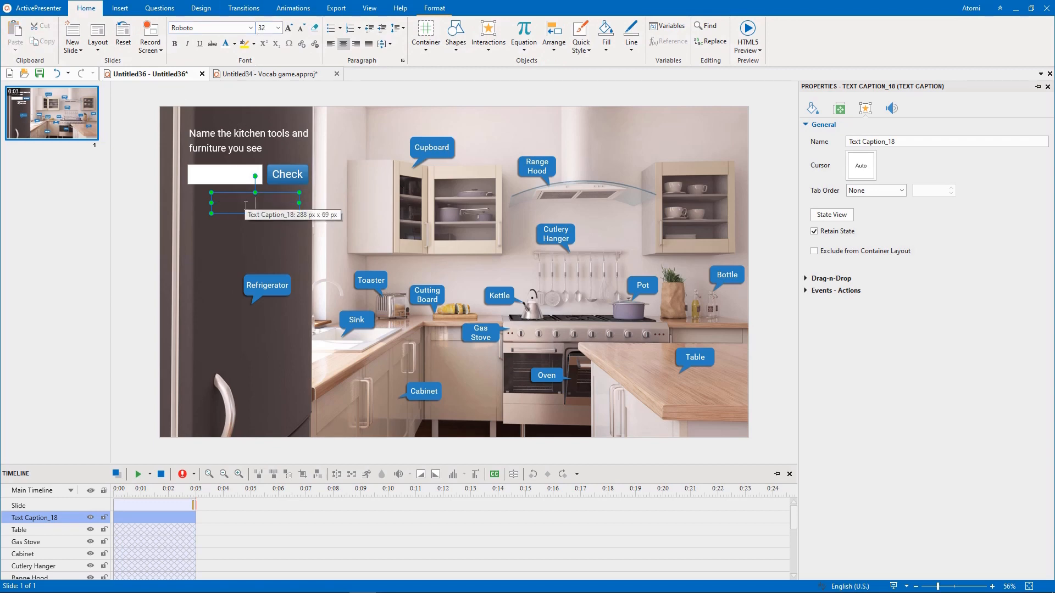
text(Found: /14)
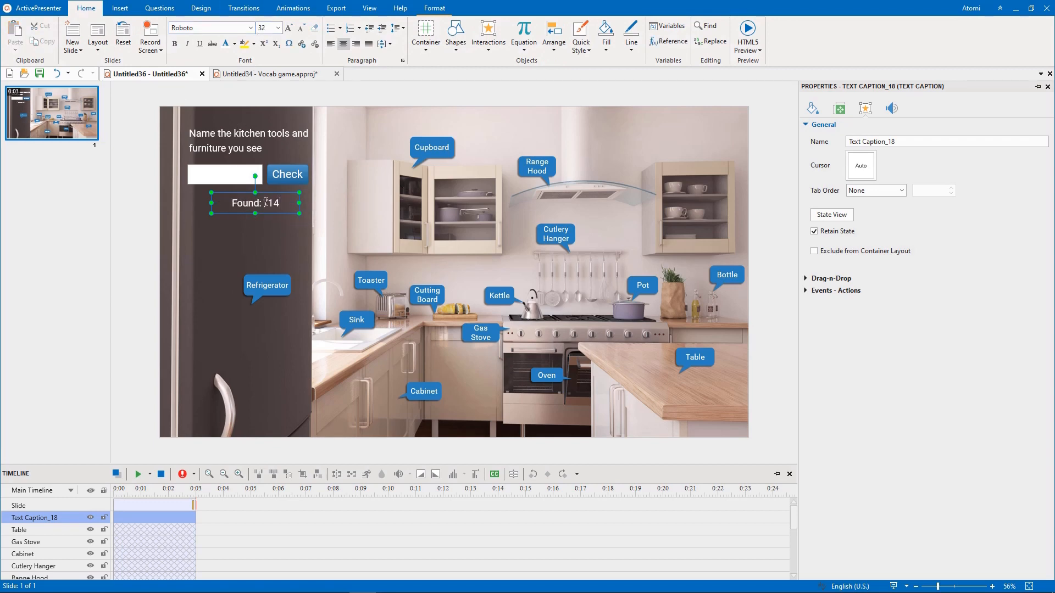
click(668, 39)
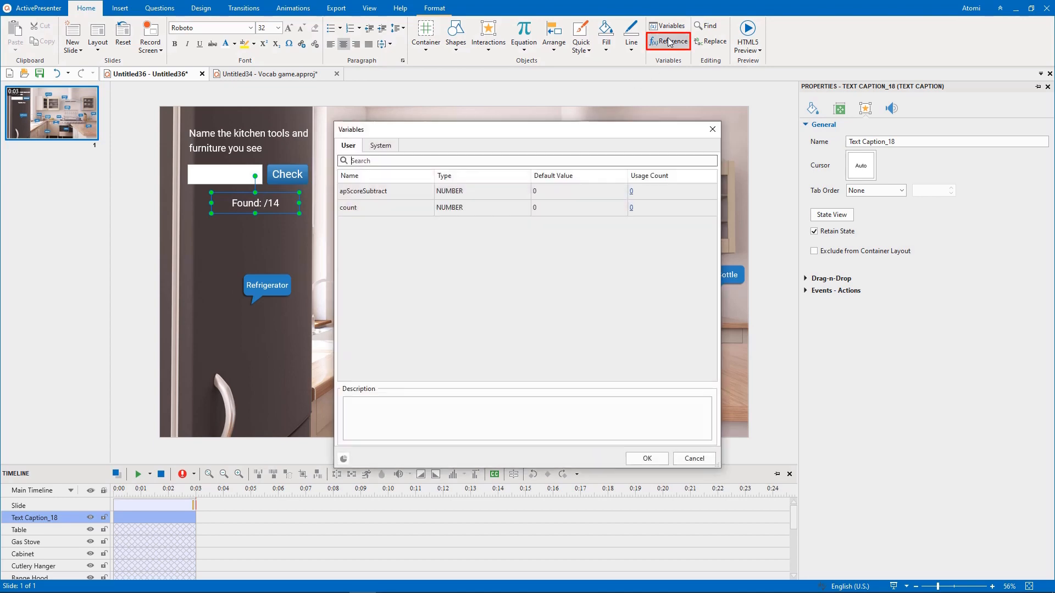
click(573, 207)
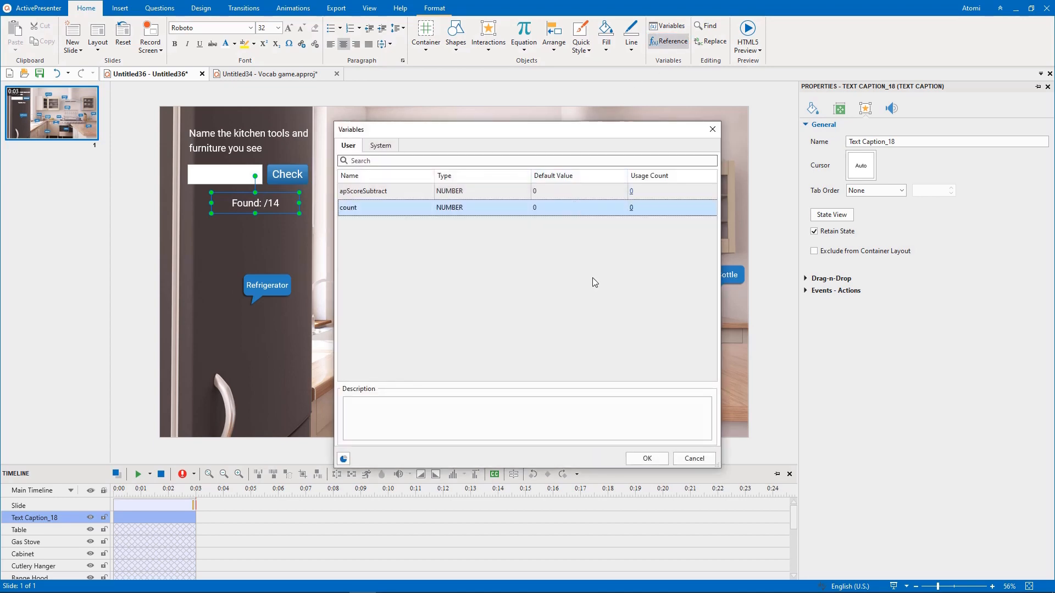
click(646, 458)
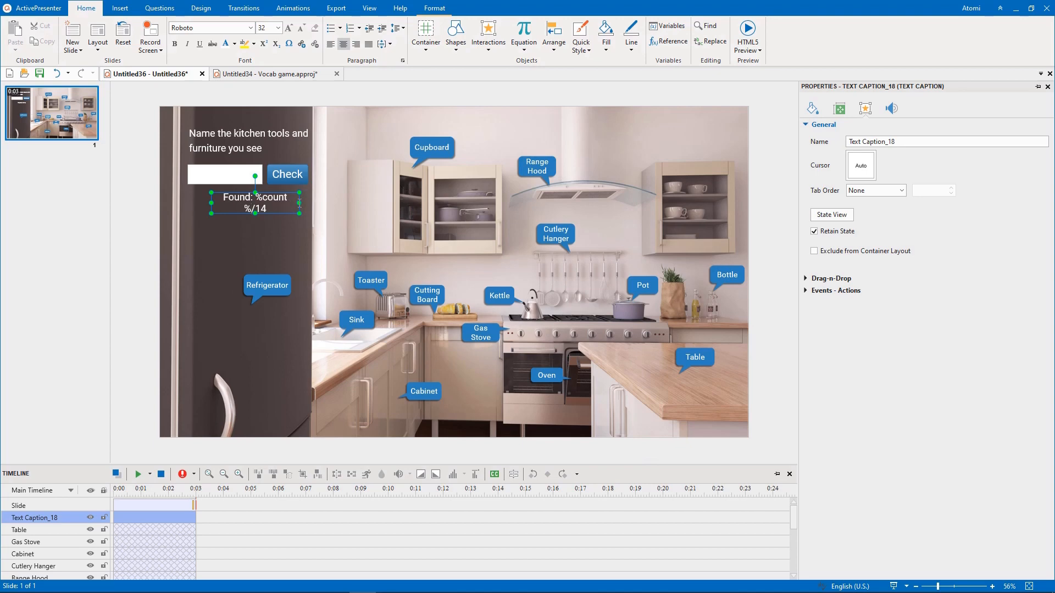
drag(299, 203, 303, 202)
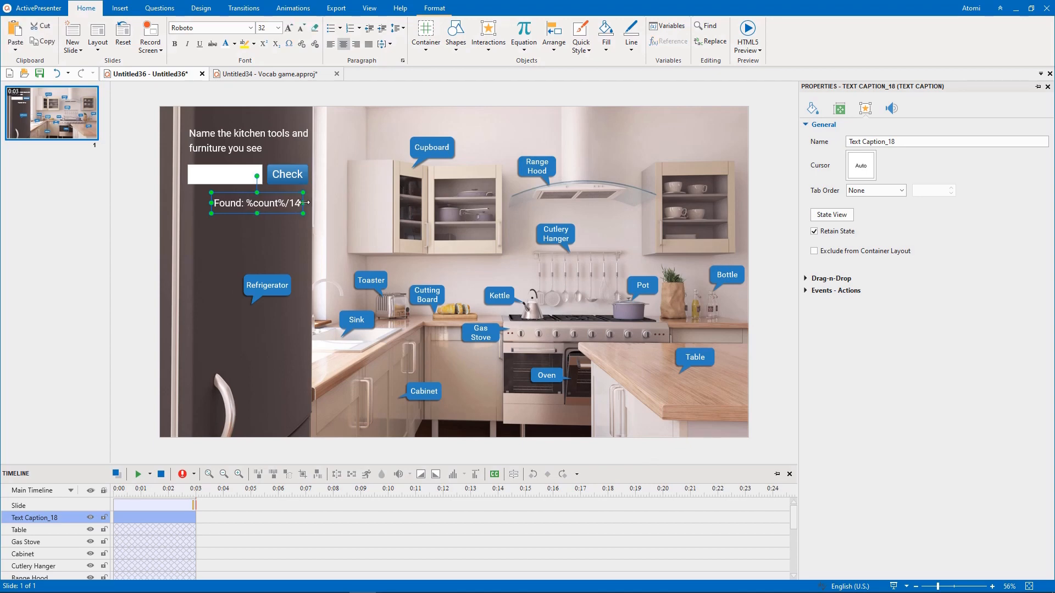
click(288, 247)
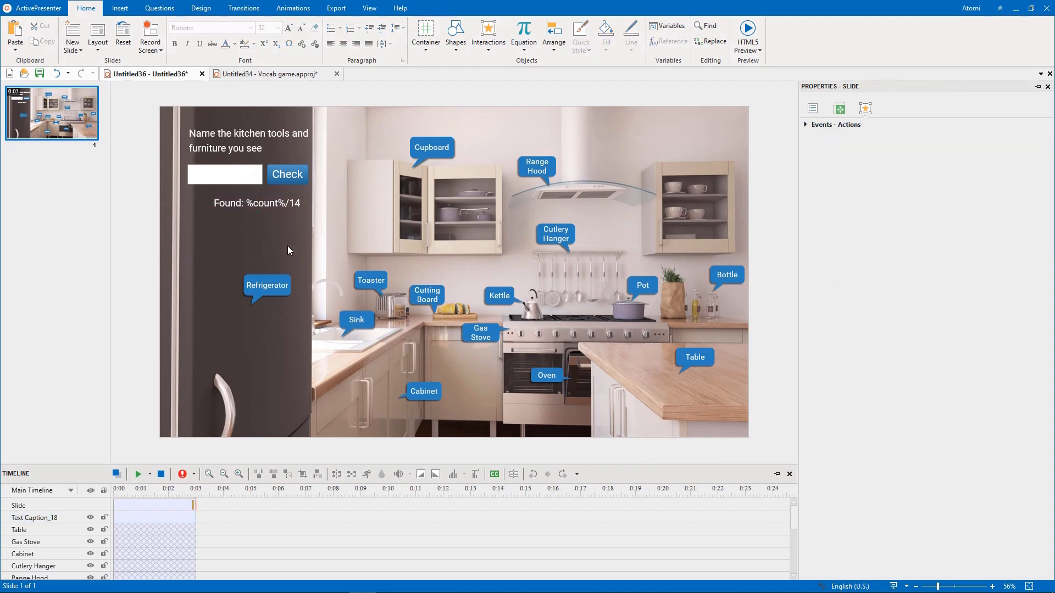
- Delete the On Correct event from the text entry's events and actions
click(256, 178)
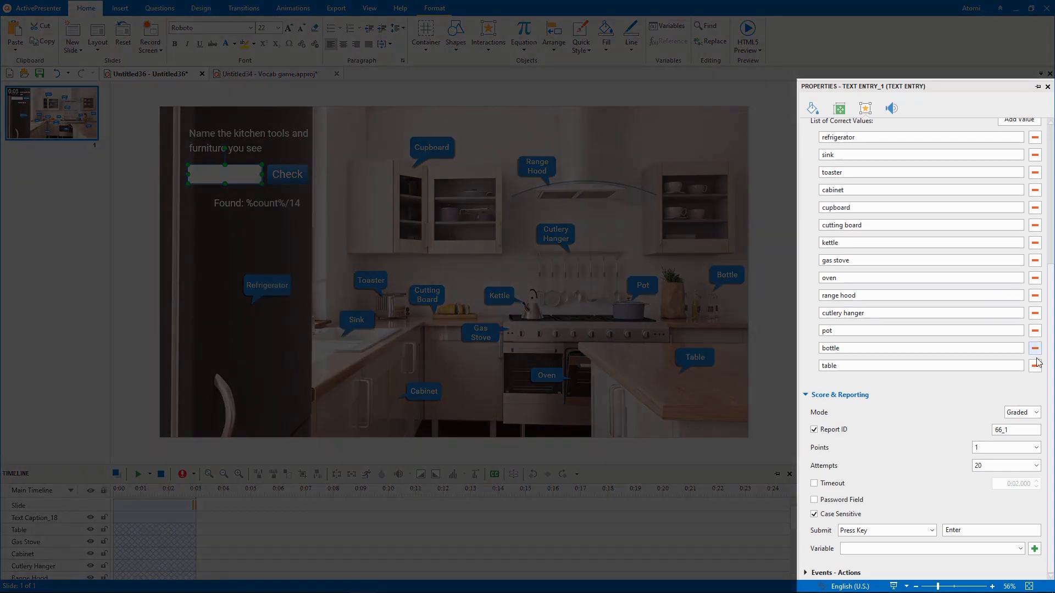
scroll(1038, 363, up, 5)
click(831, 126)
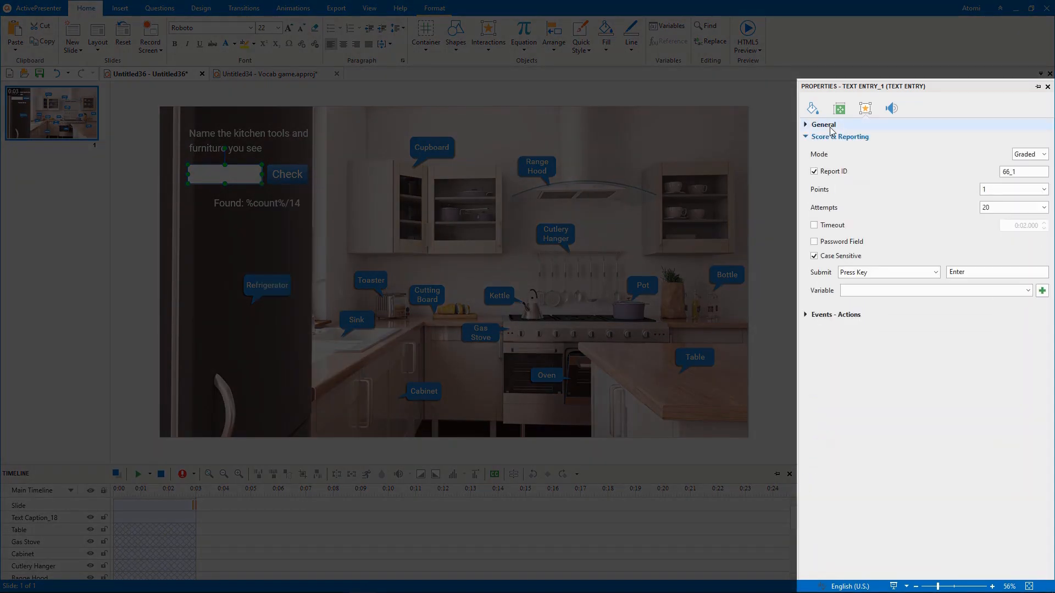
click(832, 137)
click(833, 149)
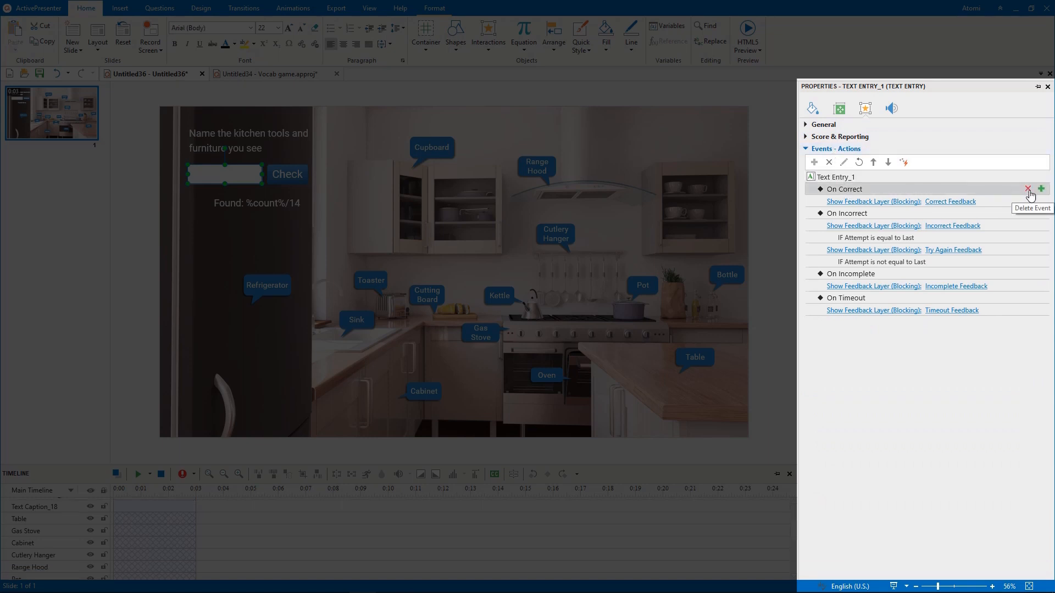
click(1028, 190)
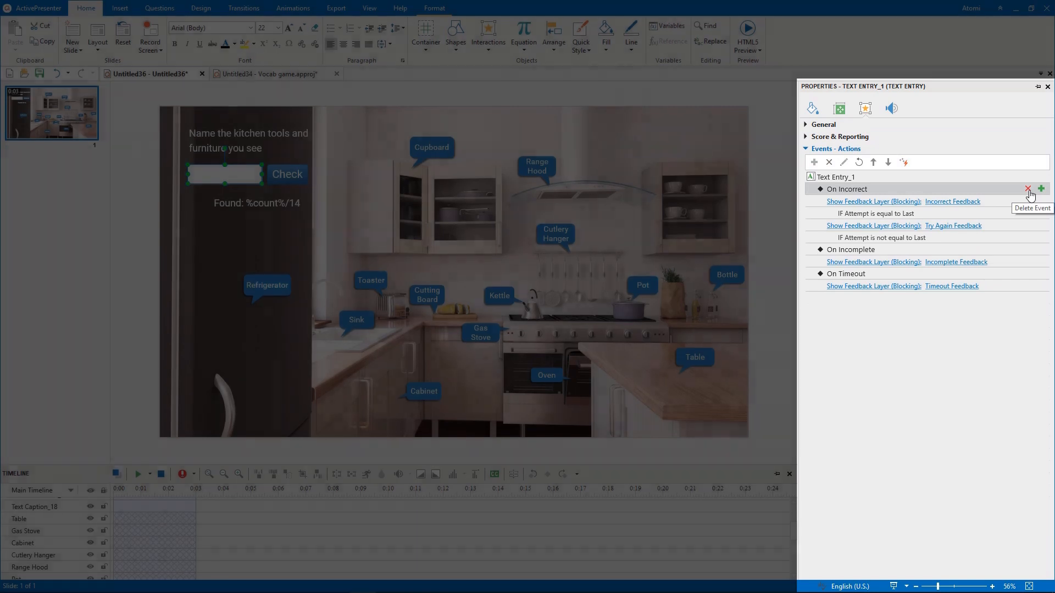
- In the Feedback Master, change the correct feedback layer's title to "Congratulations!" and its message to "You did it."
click(379, 13)
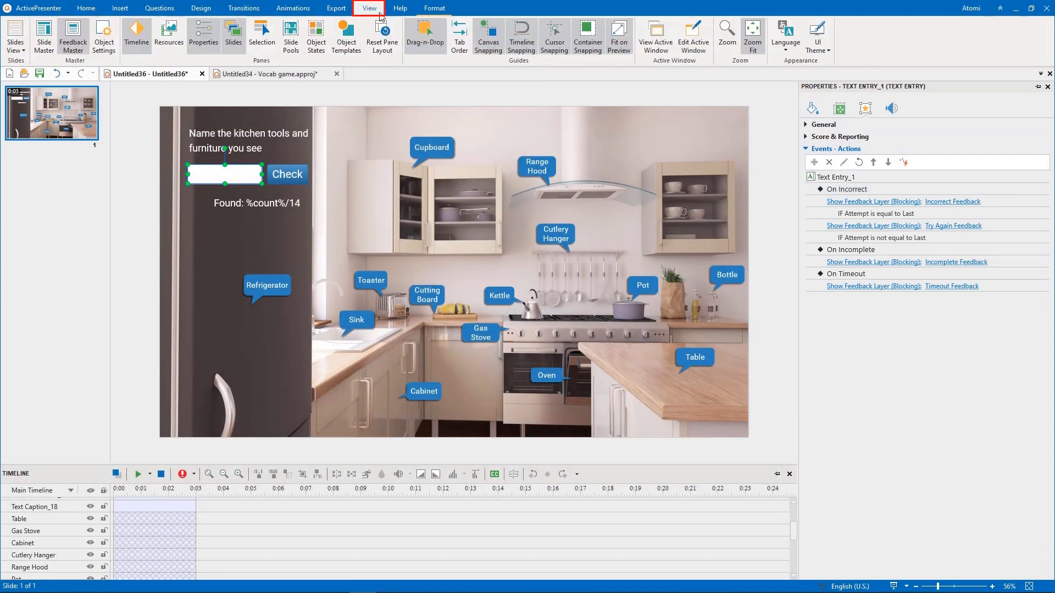
click(78, 50)
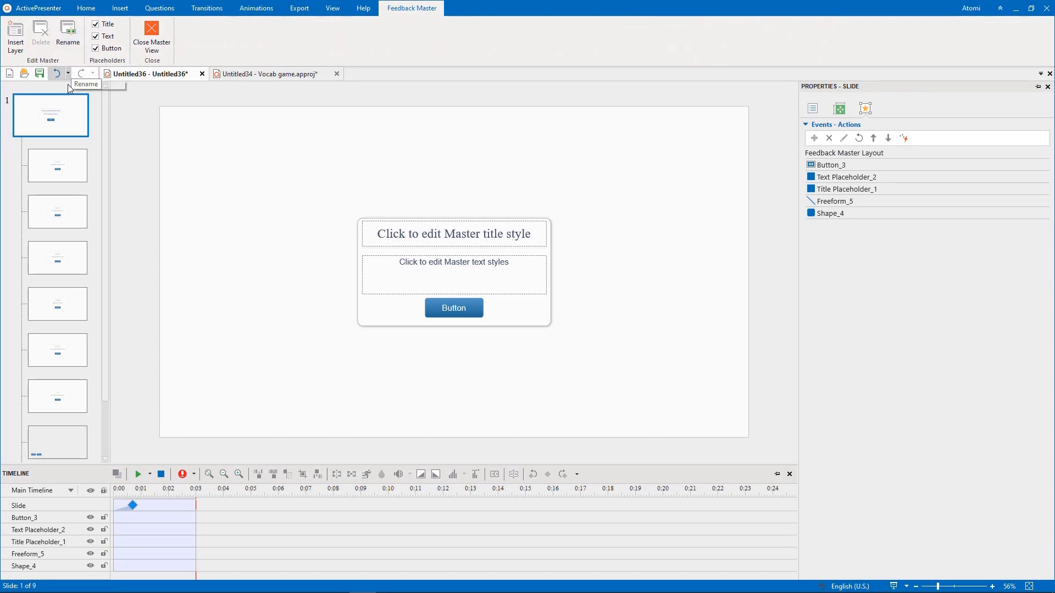
click(59, 160)
double_click(463, 239)
text(Congratulations!)
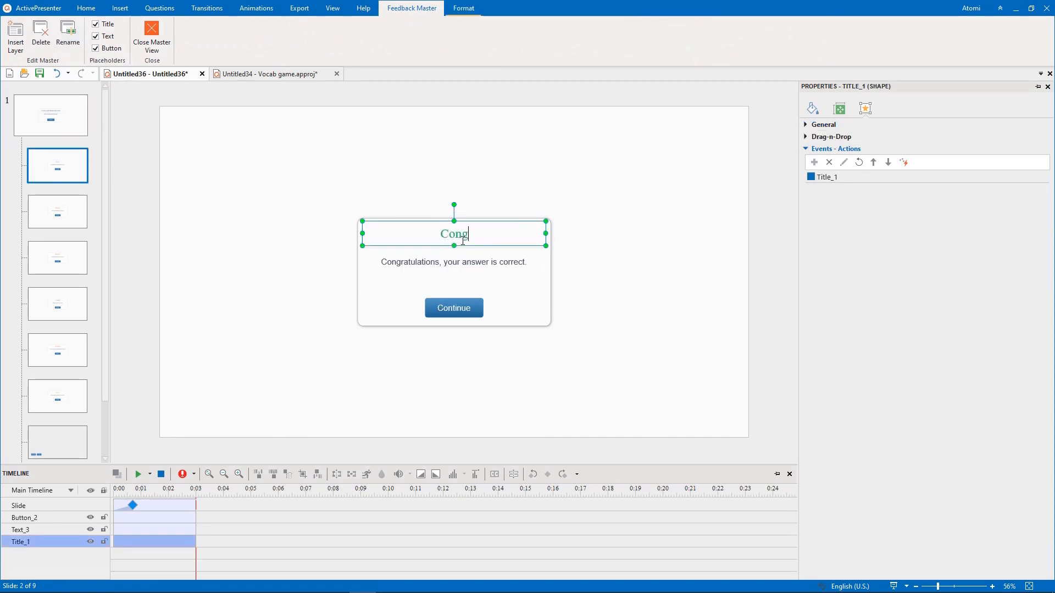
double_click(456, 263)
text(You did it.)
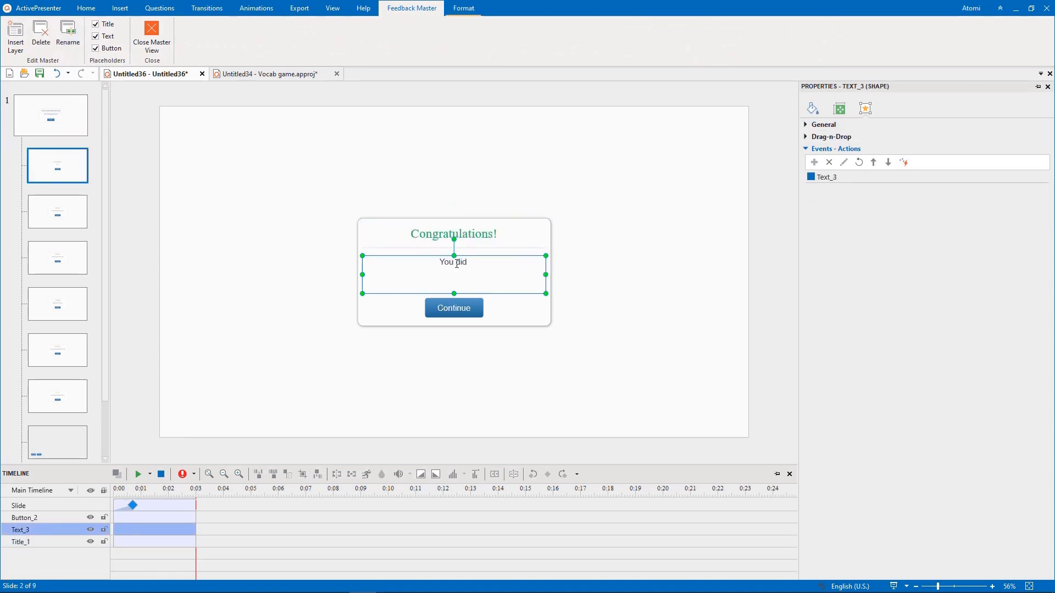
- Format the "You did it." message in the SFU Ariston font, size 32
key(ctrl+a)
click(482, 224)
text(SFU Ariston)
key(Return)
click(513, 223)
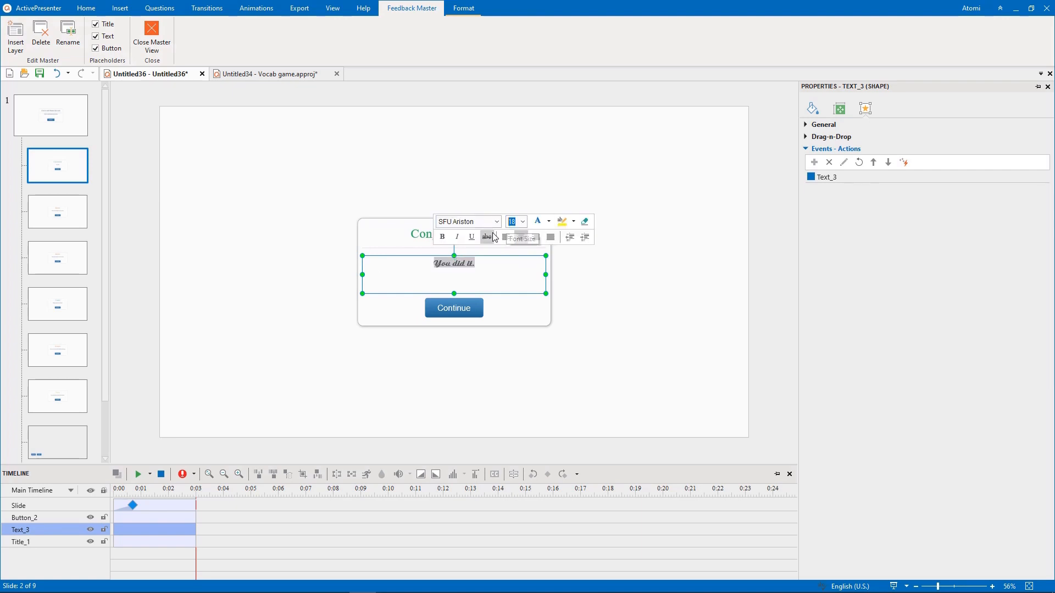
text(32)
key(Return)
- Delete the Continue button from the correct feedback layer
click(507, 304)
click(477, 303)
key(Delete)
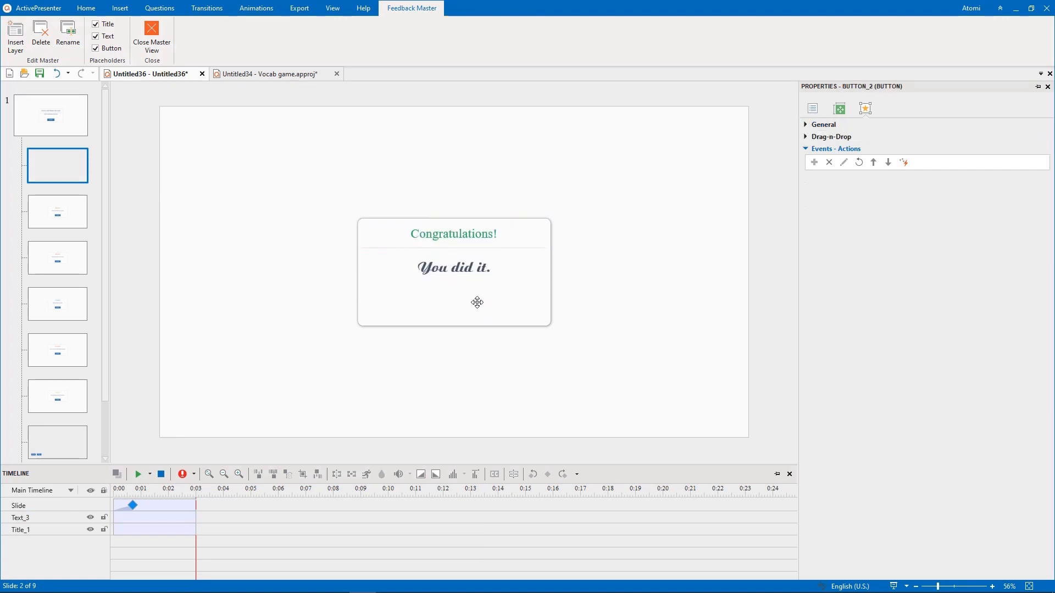
- Draw a small five-point star below the "You did it." message in the feedback box
click(124, 9)
click(78, 30)
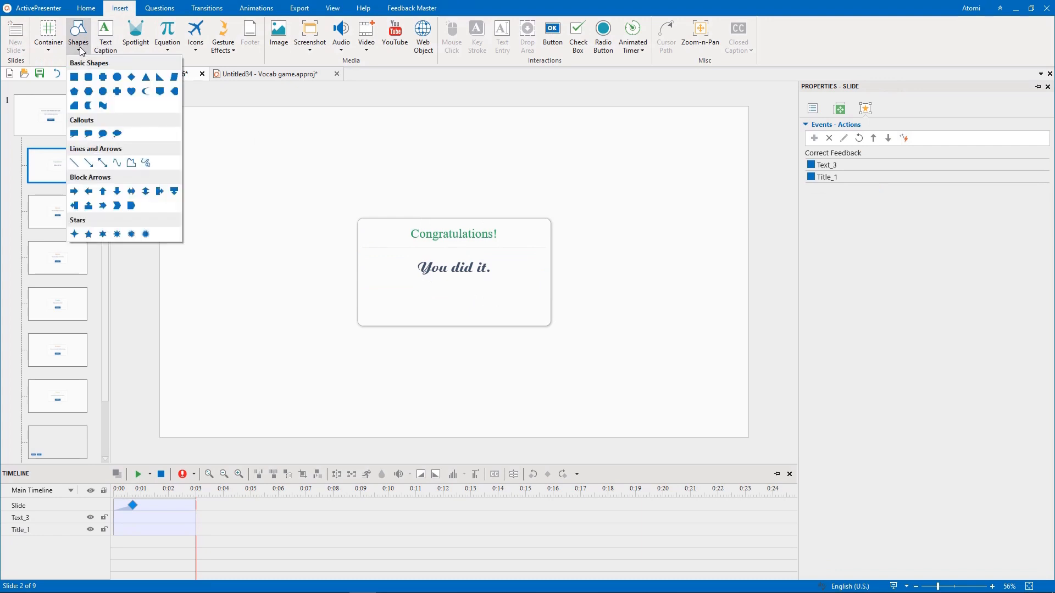
click(84, 233)
drag(410, 286, 442, 313)
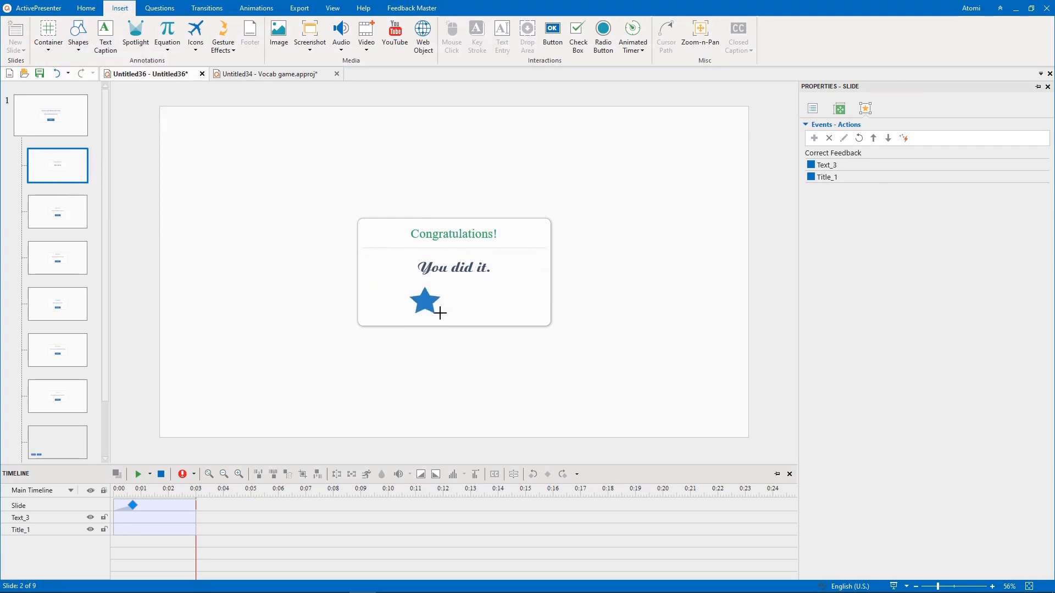
- Fill the star with a solid yellow, fine-tuned to a slightly darker custom shade
click(813, 109)
click(1043, 207)
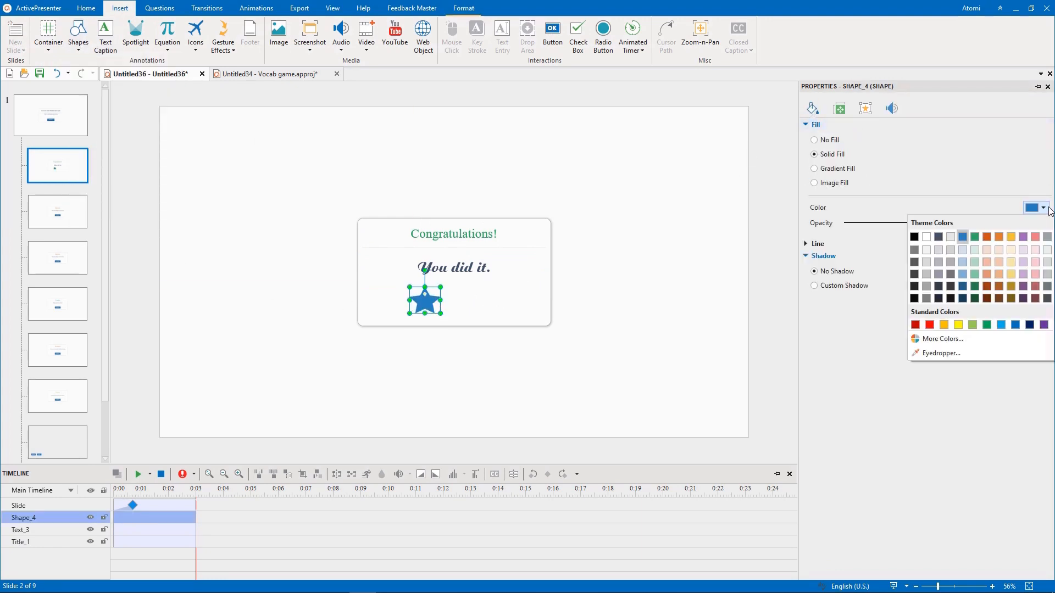
click(957, 325)
click(1043, 207)
click(960, 337)
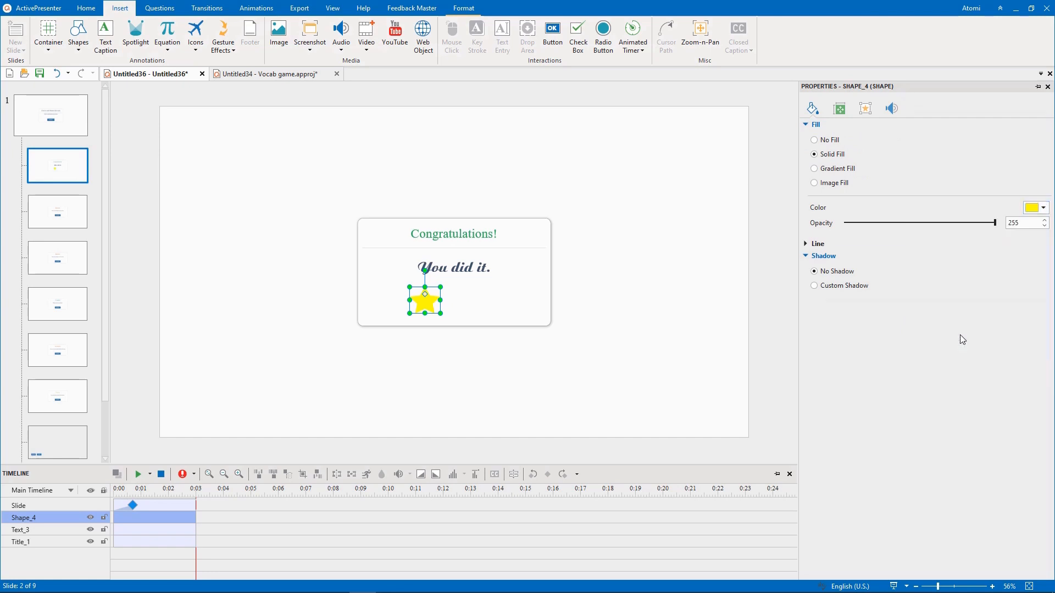
- Give the star a solid outline of width 2 and a custom shadow
click(826, 286)
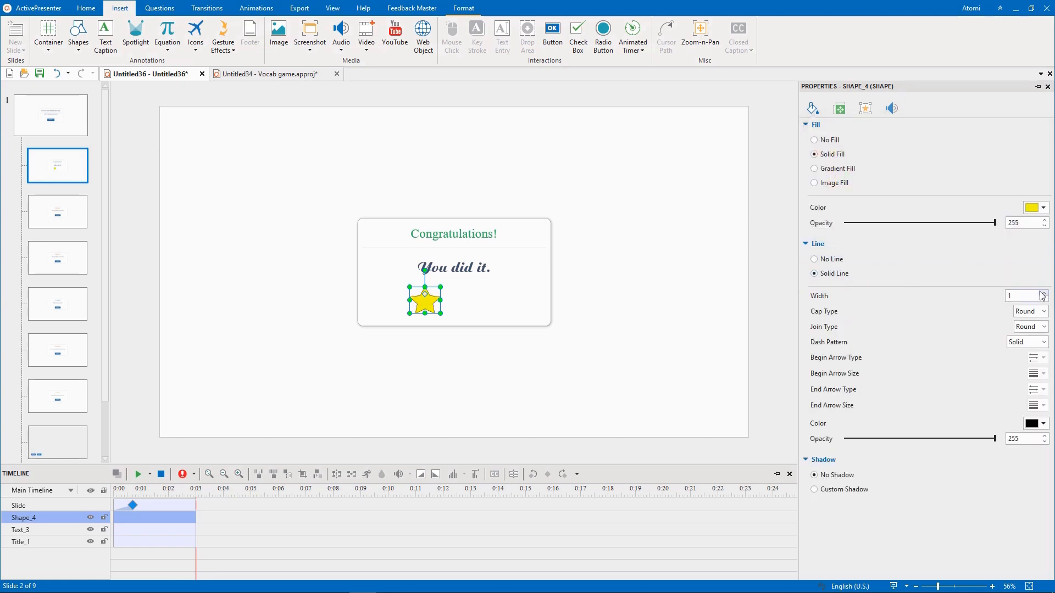
click(1044, 293)
click(846, 489)
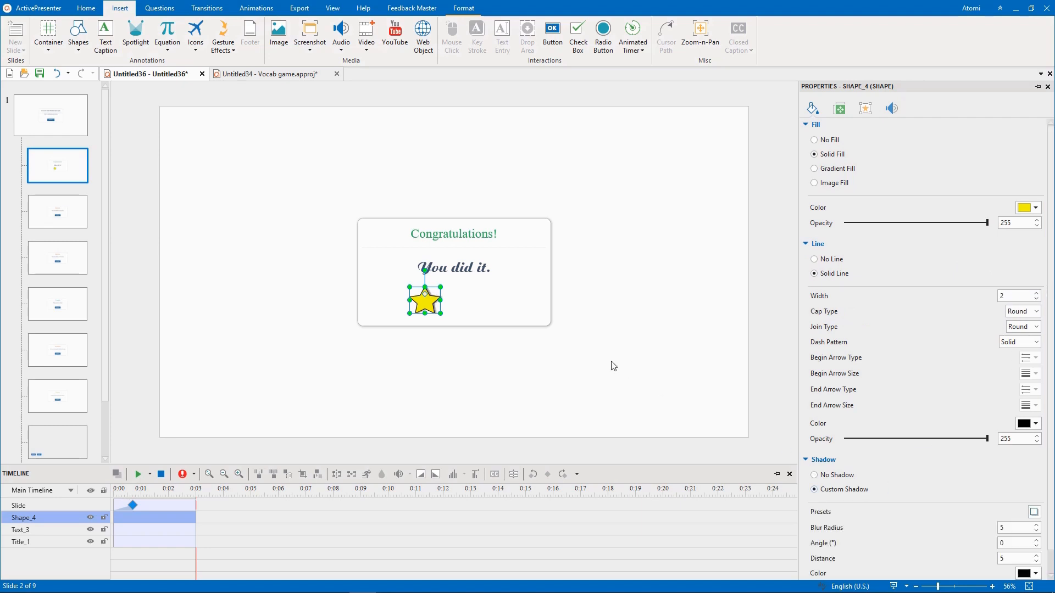
- Duplicate the star twice and arrange the three stars in an evenly spaced, centred row below the "You did it." message
key(ctrl+d)
key(ctrl+d)
drag(432, 306, 458, 298)
drag(395, 302, 519, 315)
drag(468, 300, 462, 300)
click(493, 368)
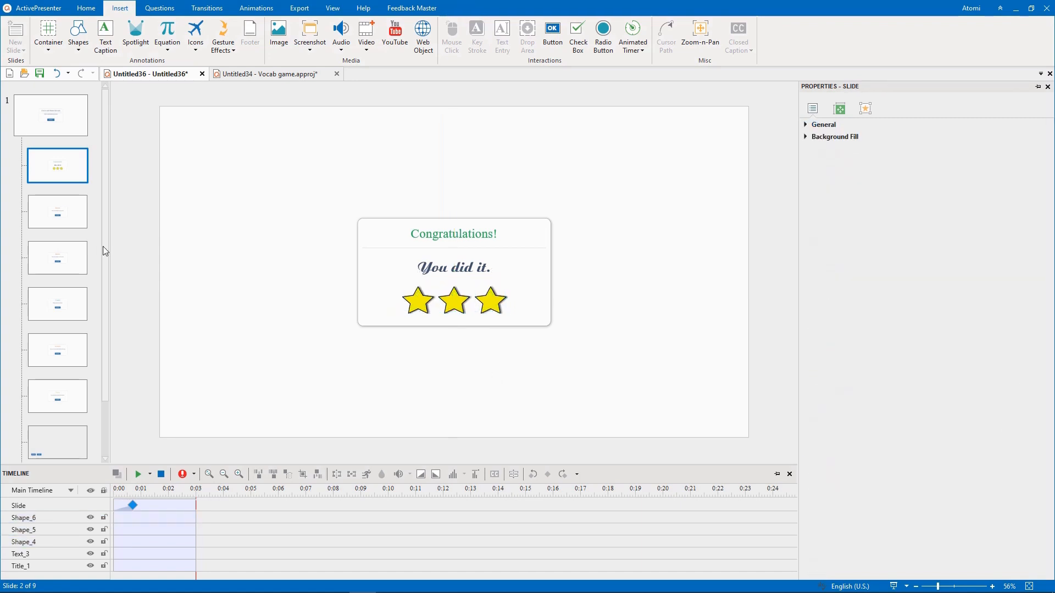
- In the Incorrect feedback layer, change the title to "Game Over!" and replace the message with a small crying smiley above the button
click(78, 215)
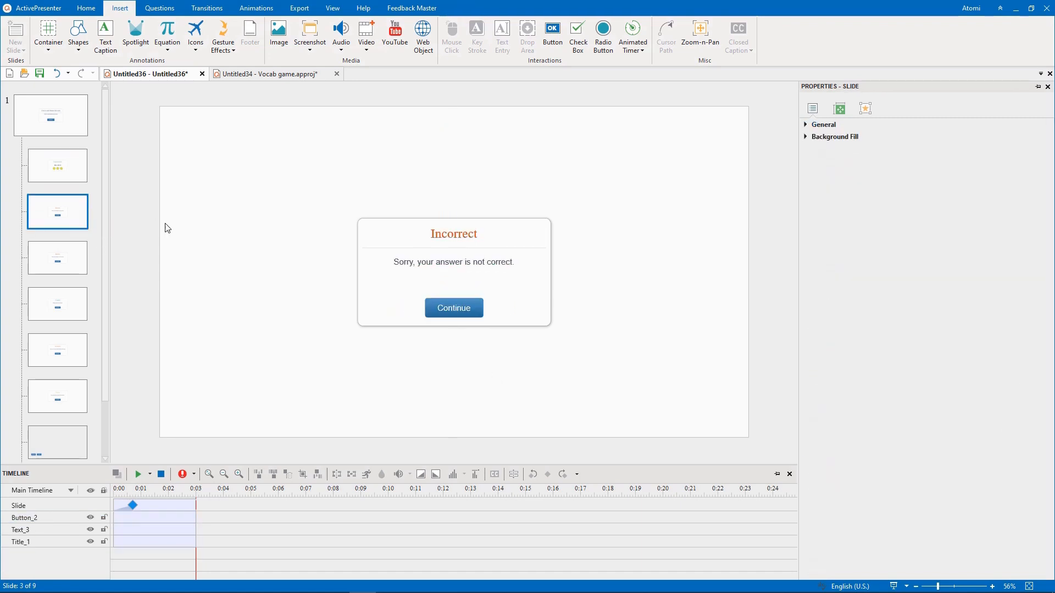
click(458, 238)
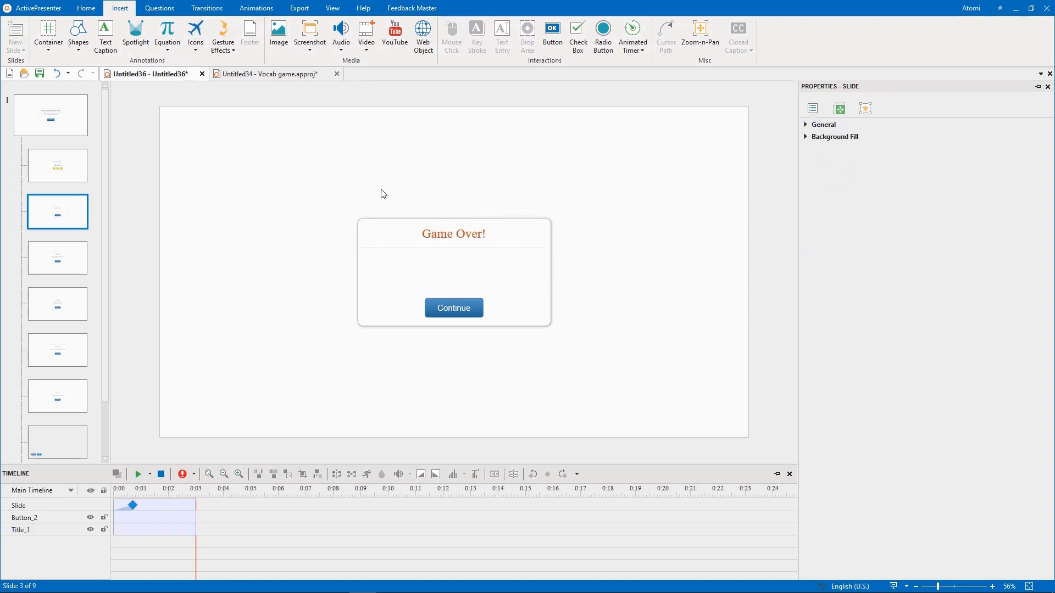
click(196, 55)
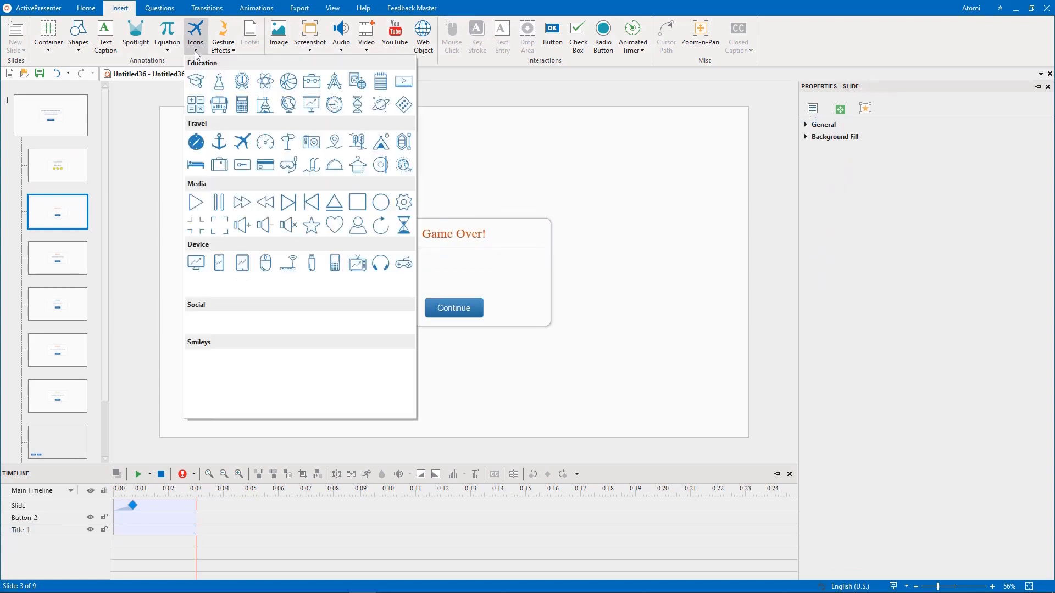
click(219, 382)
drag(434, 258, 469, 281)
drag(452, 274, 454, 272)
- Relabel the Continue button on the Game Over layer as "Replay" and replace its On Click action with Restart Presentation
double_click(454, 309)
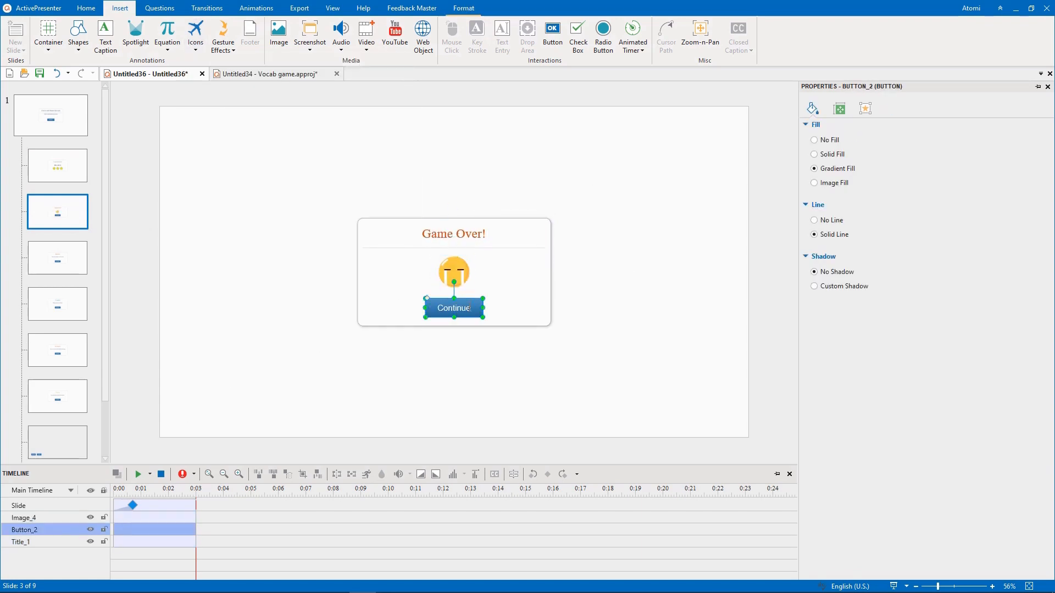
text(Replay)
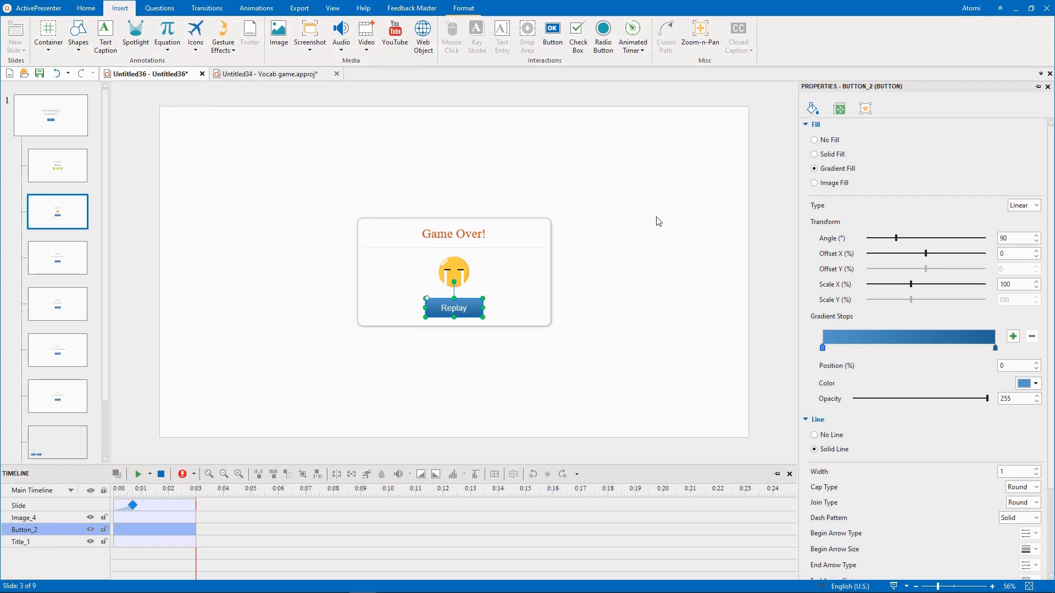
click(866, 108)
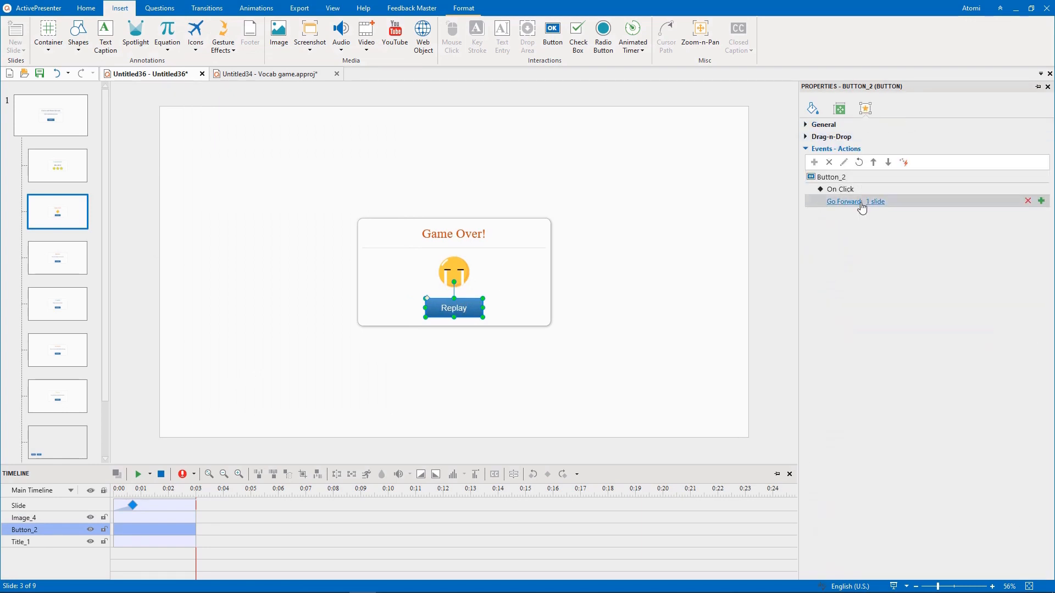
click(1031, 202)
click(1041, 189)
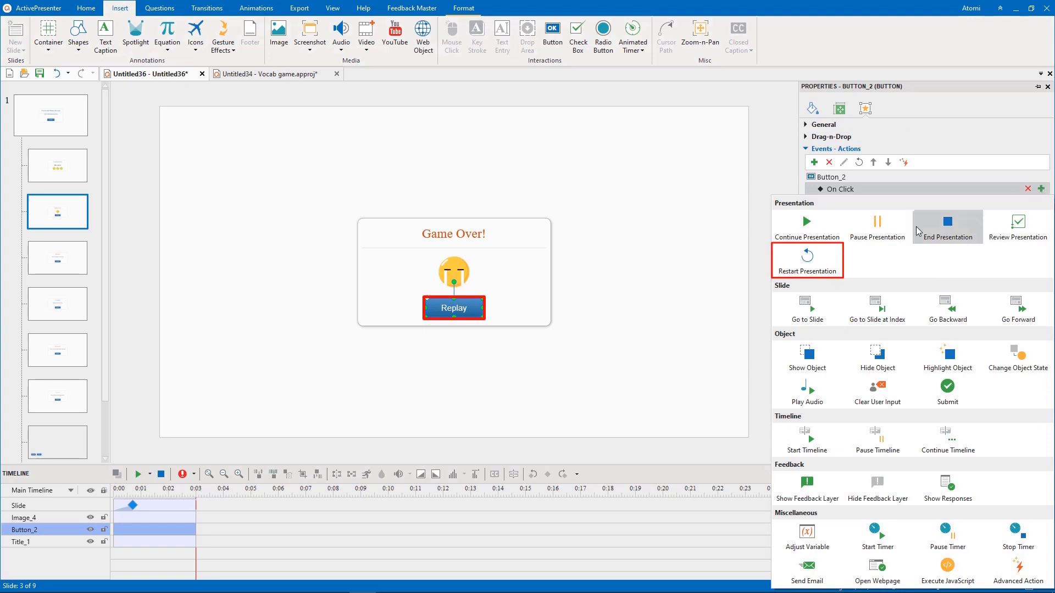
click(807, 261)
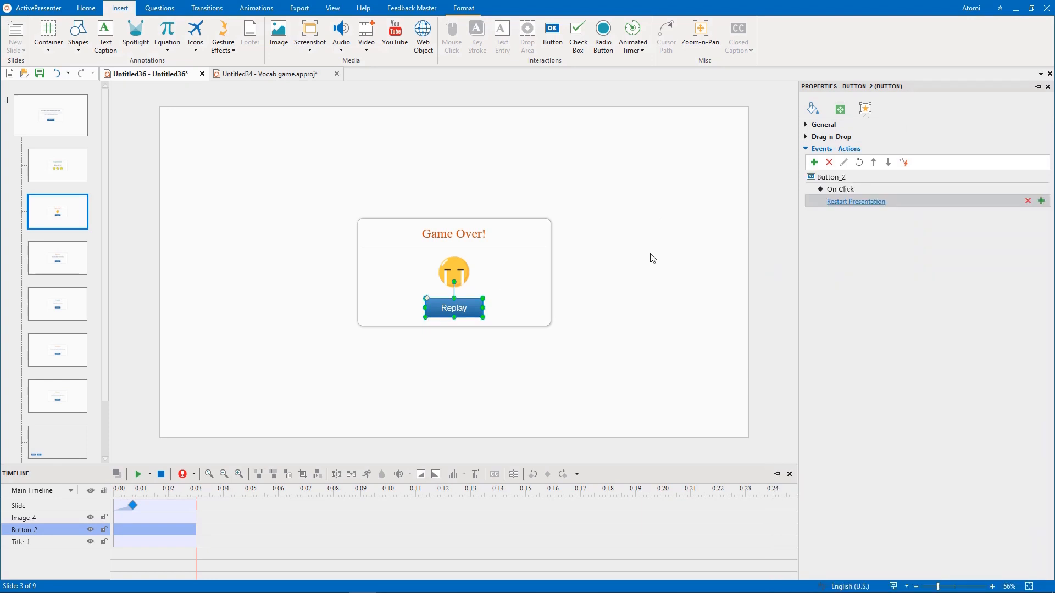
- Insert the audio file yayyy.MP3 into the Congratulations feedback layer
click(71, 168)
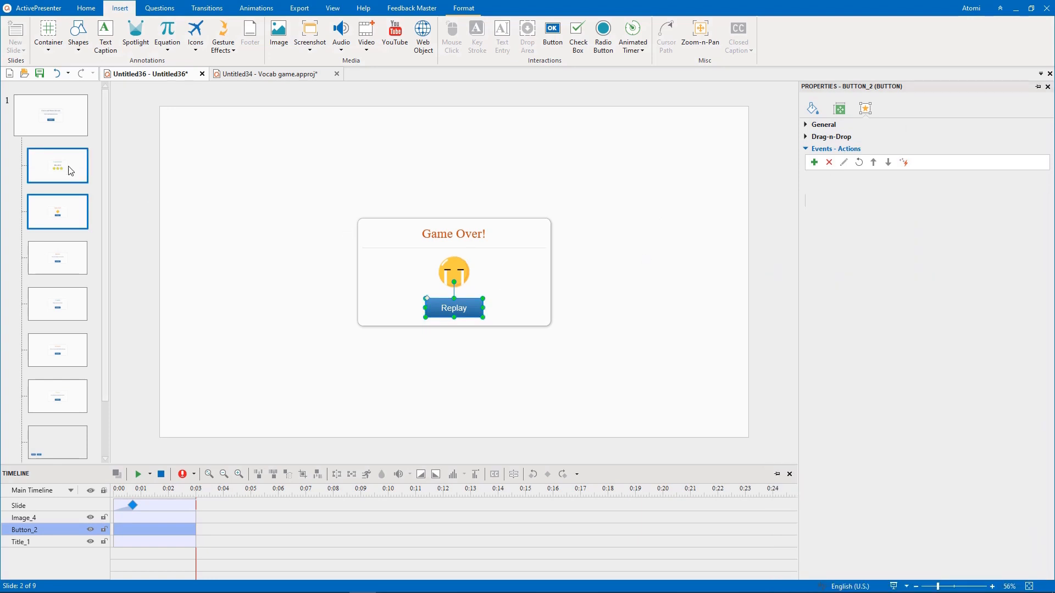
click(349, 48)
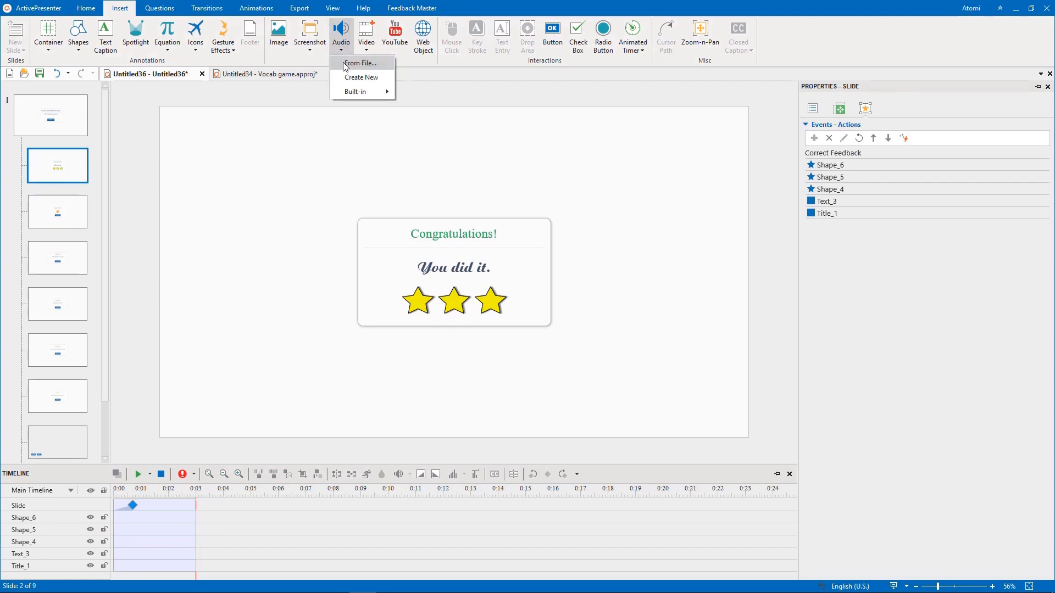
click(356, 64)
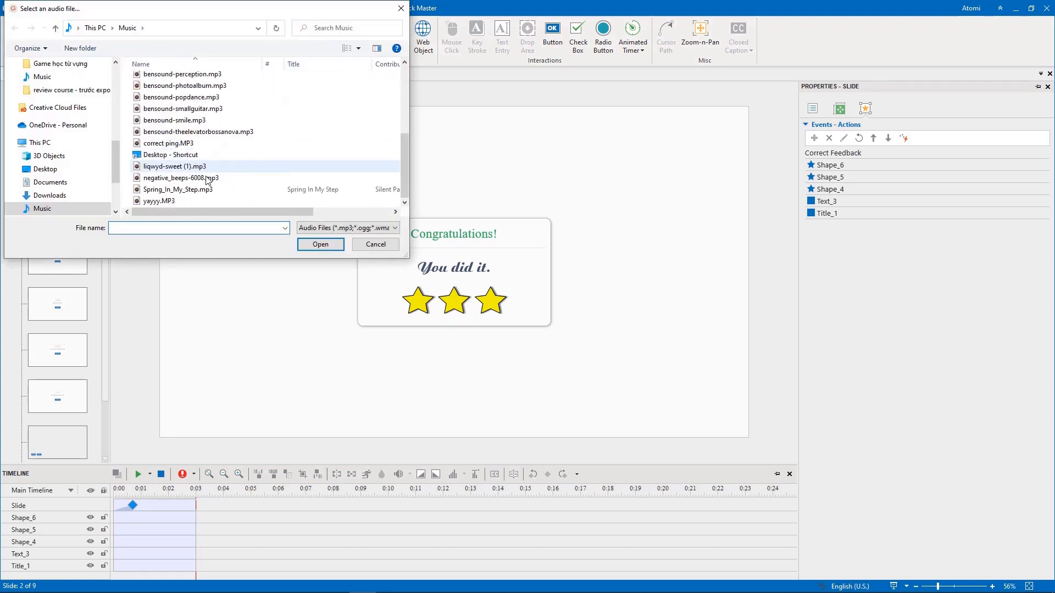
click(181, 201)
click(320, 244)
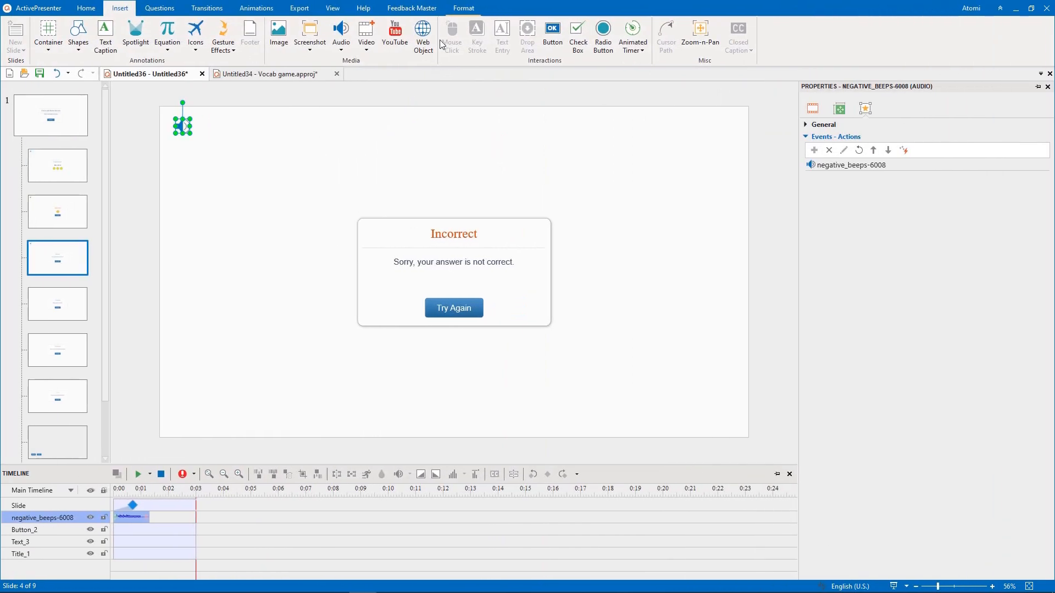
- Close the Feedback Master view and return to the kitchen slide with nothing selected
click(413, 9)
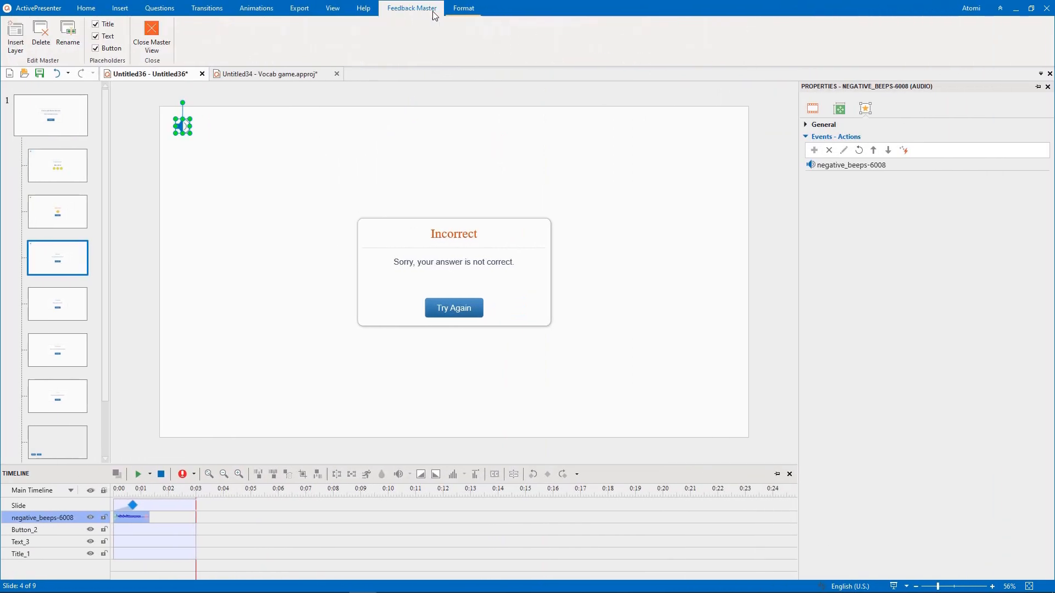
click(165, 47)
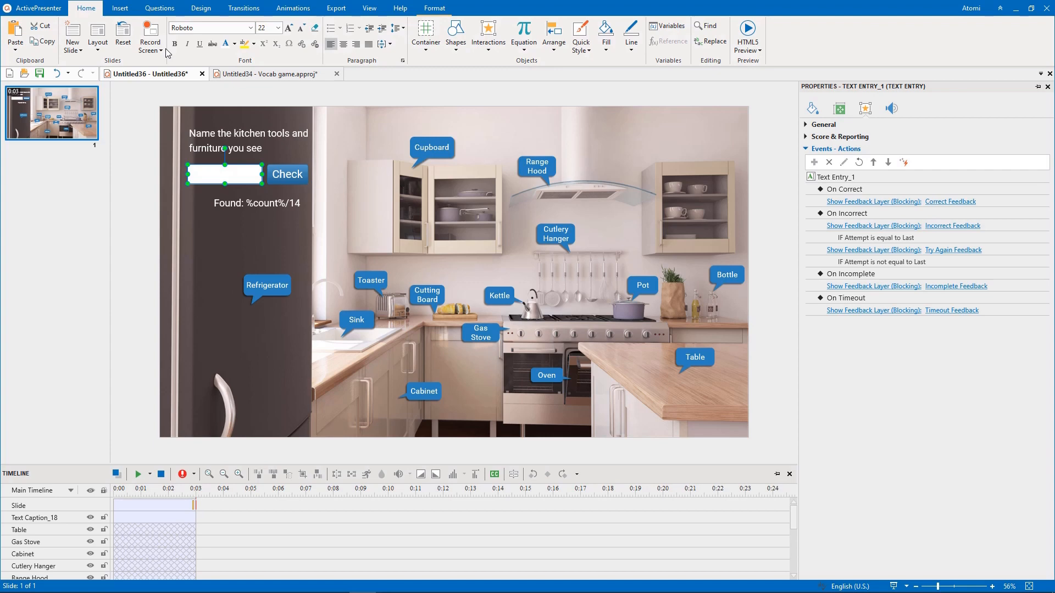
click(137, 156)
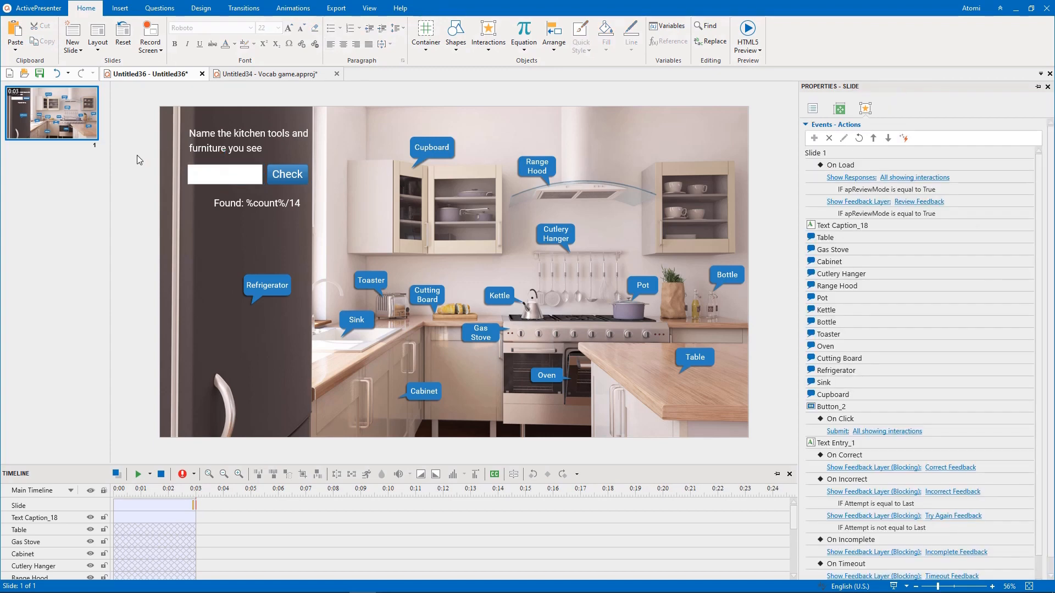
- Create a new advanced action named ShowAnswer
click(169, 12)
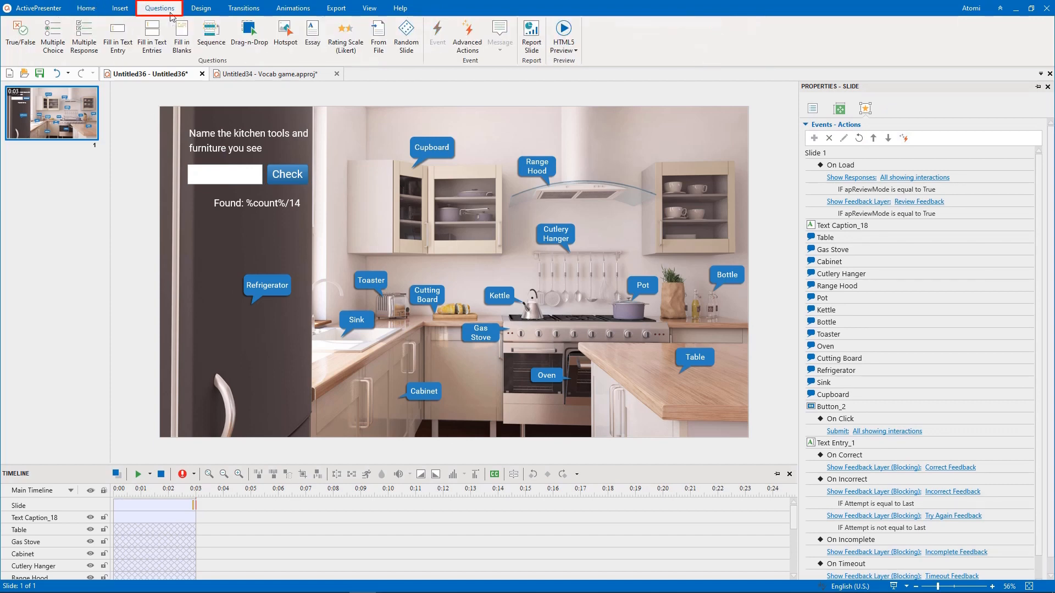
click(467, 34)
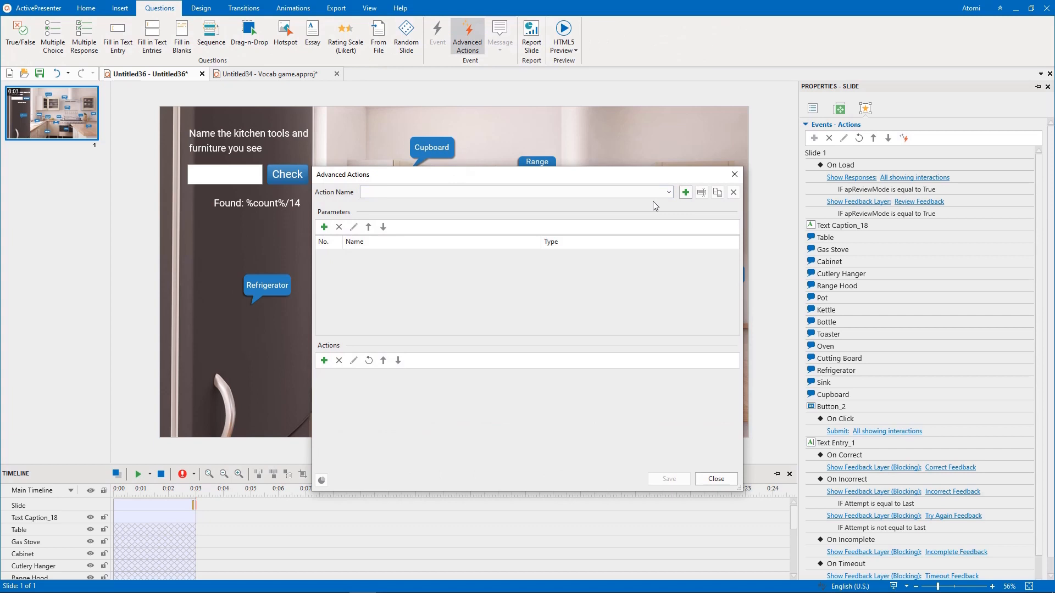
click(685, 192)
text(ShowAnswer)
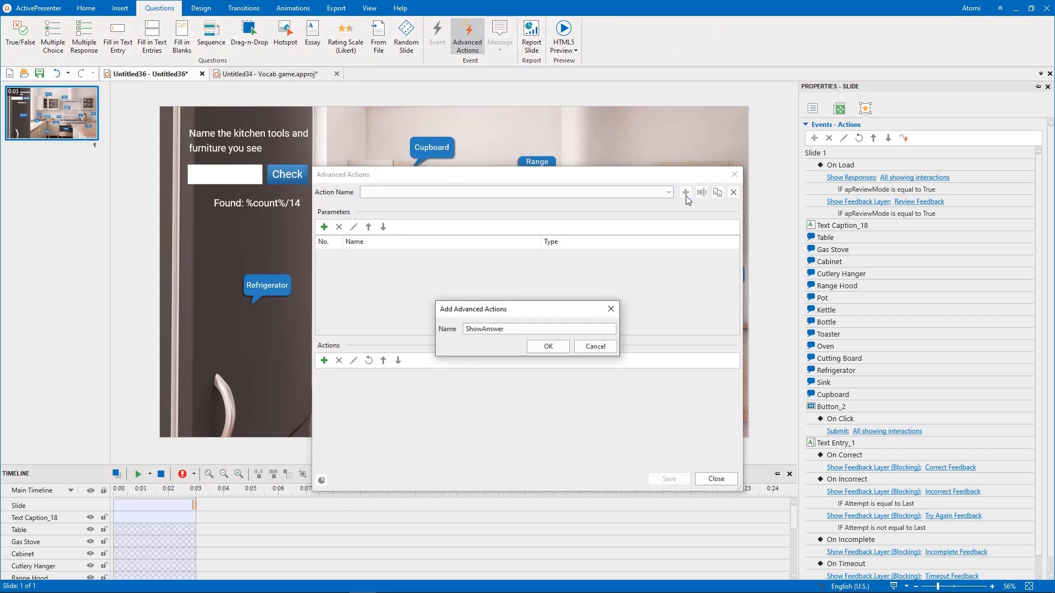
key(Return)
- Add two parameters to ShowAnswer: "shape" of type Shape and "object" of type String
click(324, 227)
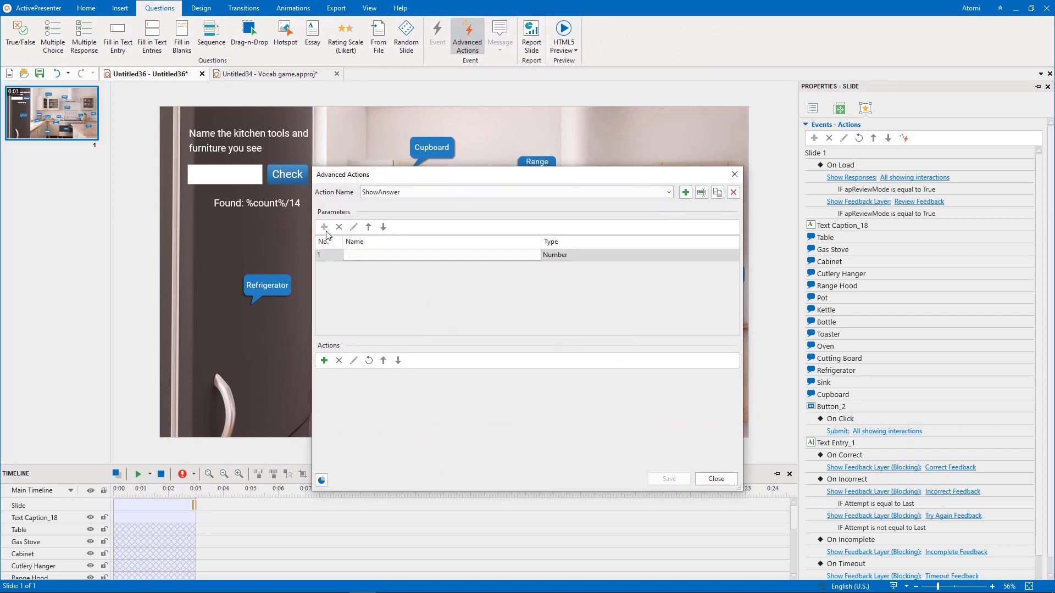
click(577, 256)
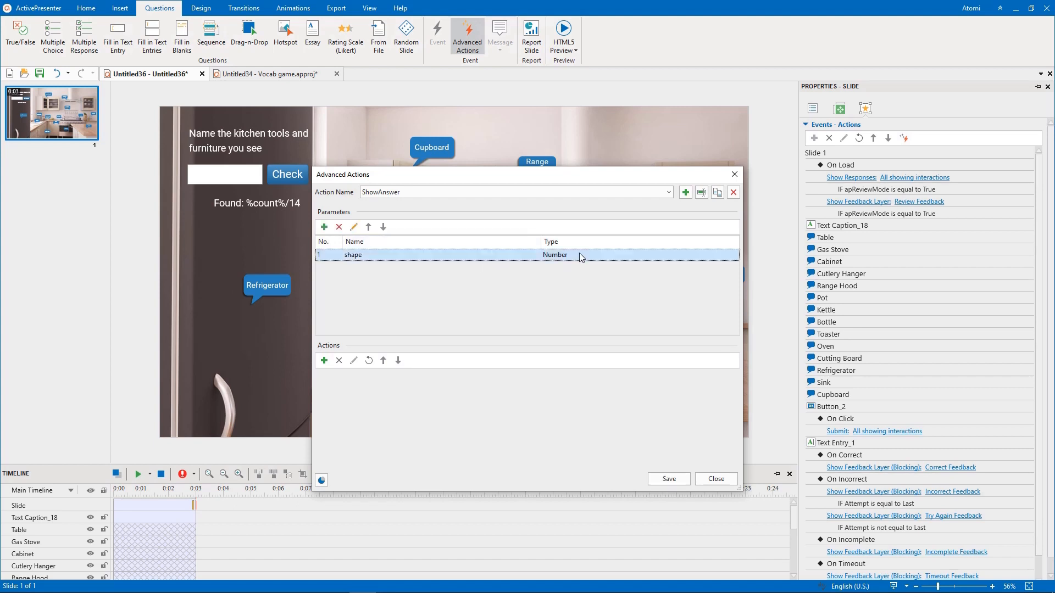
click(579, 253)
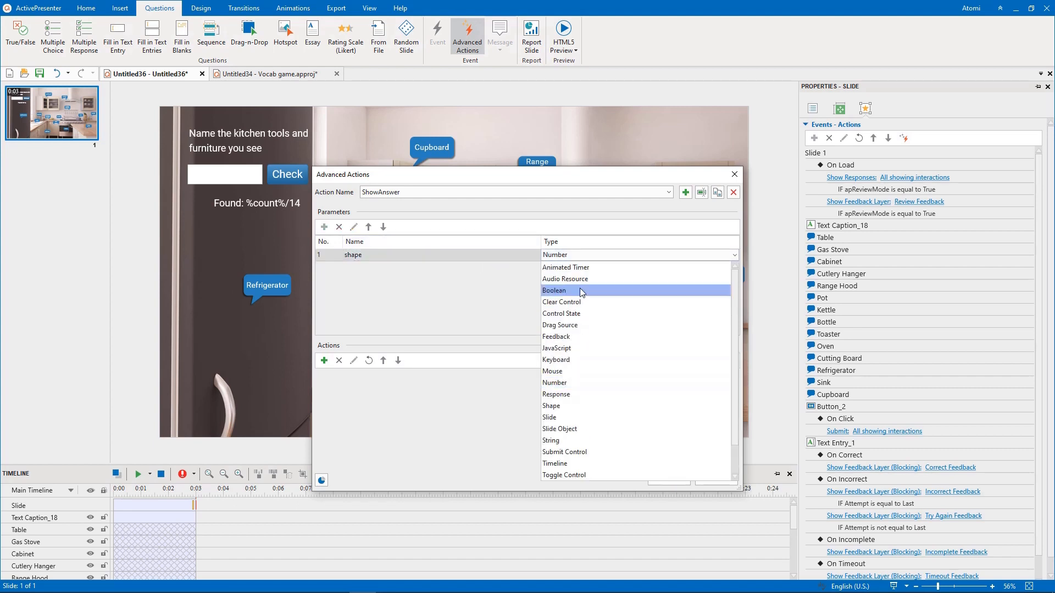
click(553, 405)
click(325, 227)
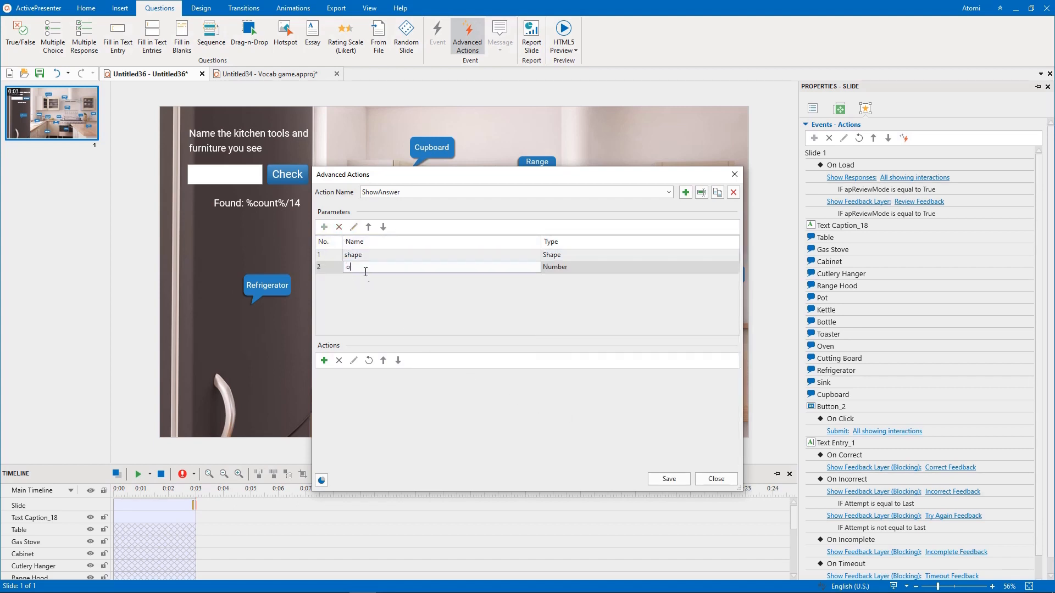
click(593, 267)
click(593, 267)
click(580, 453)
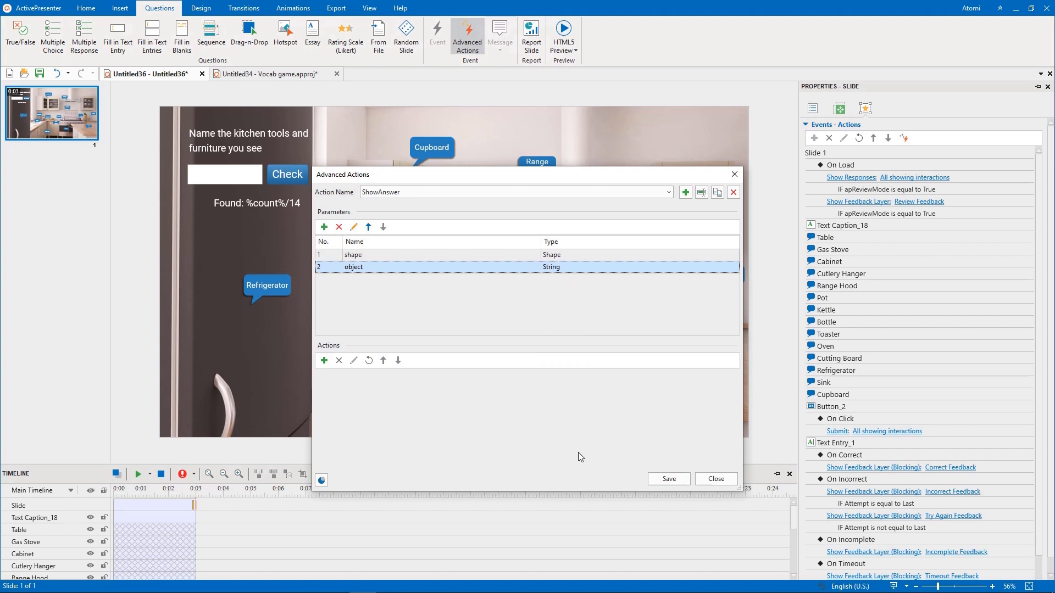
- Add a Play Audio action to ShowAnswer that uses the file correct ping.MP3, with Blocking turned off
click(324, 360)
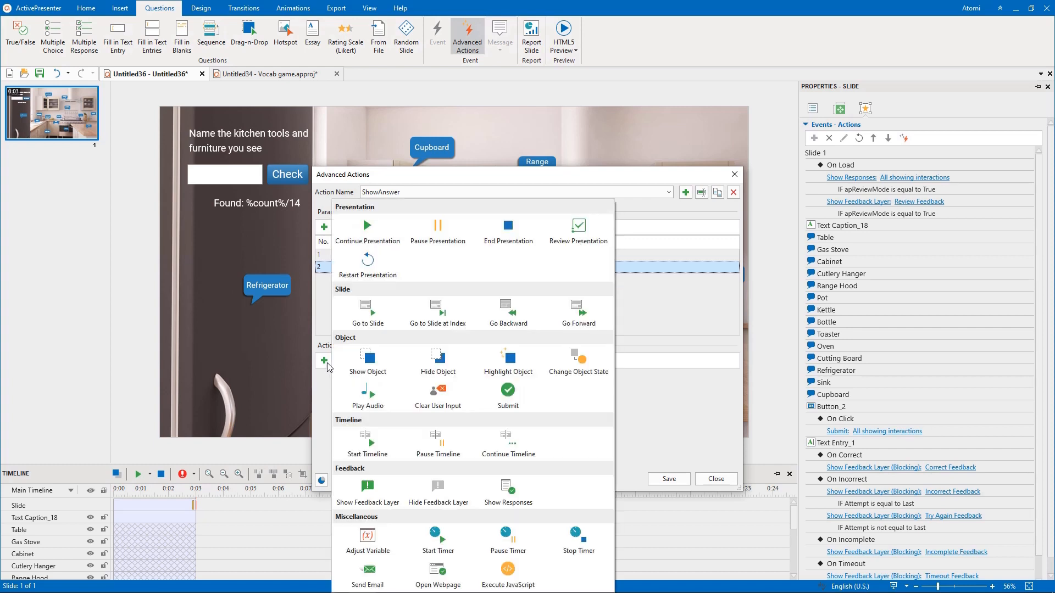
click(384, 397)
click(408, 376)
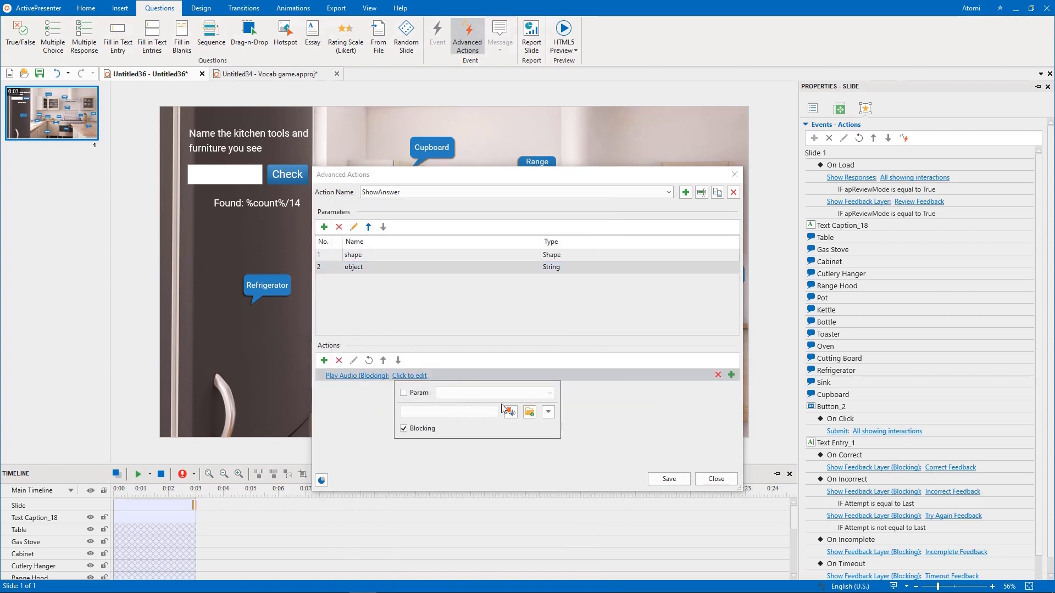
click(534, 412)
scroll(572, 446, down, 3)
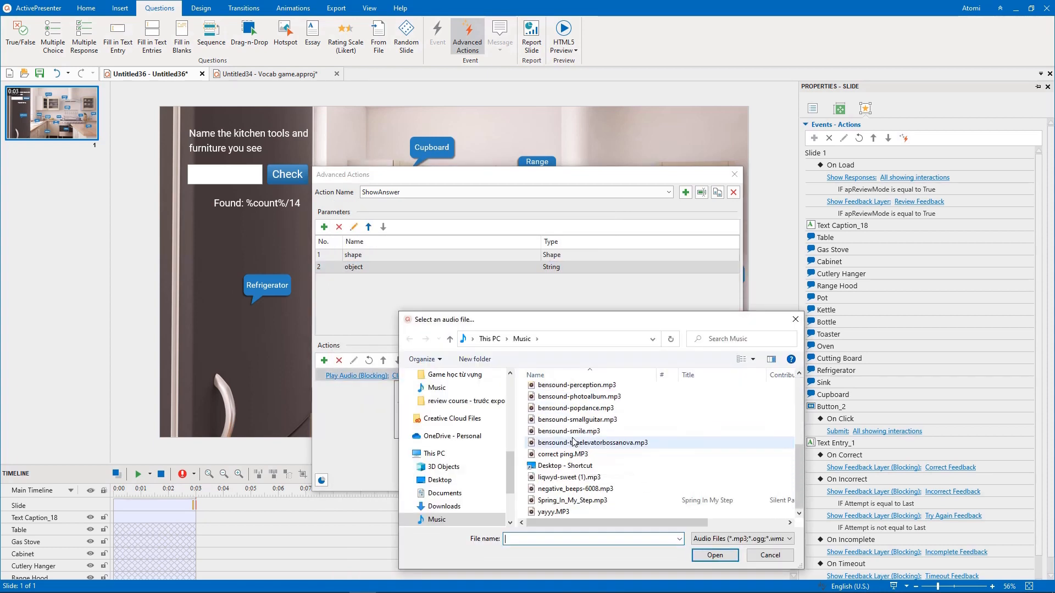
click(570, 454)
click(717, 555)
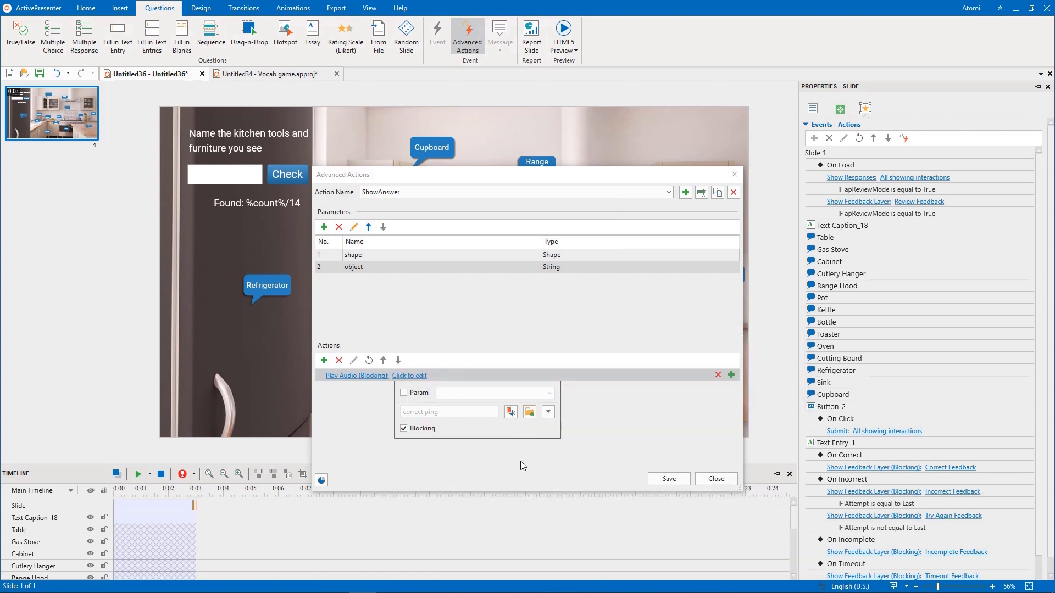
click(413, 430)
click(453, 458)
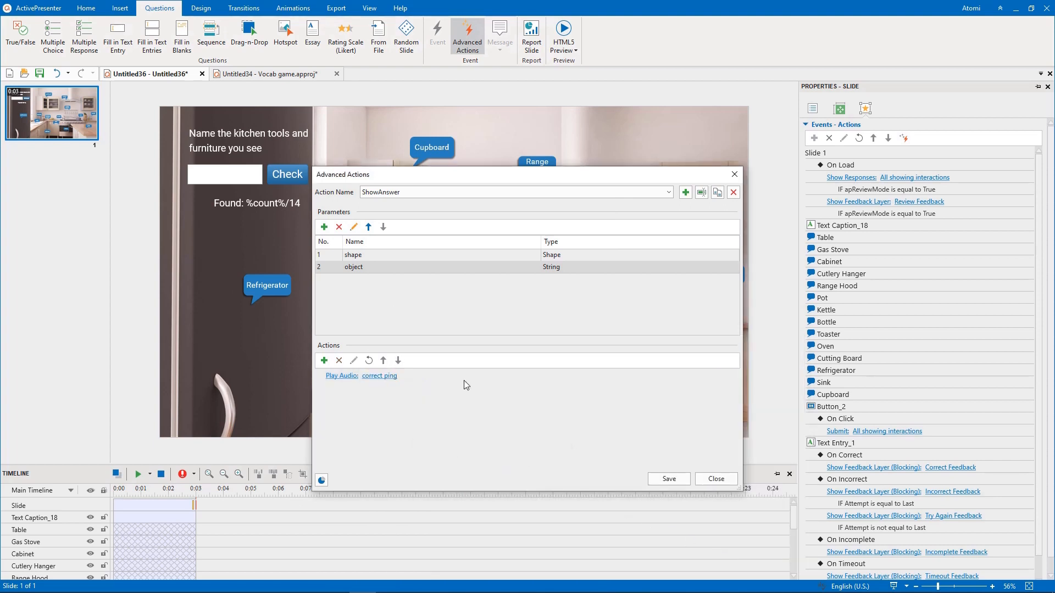
- Add a condition to the Play Audio action requiring the text entry to equal the object parameter
click(731, 375)
click(873, 425)
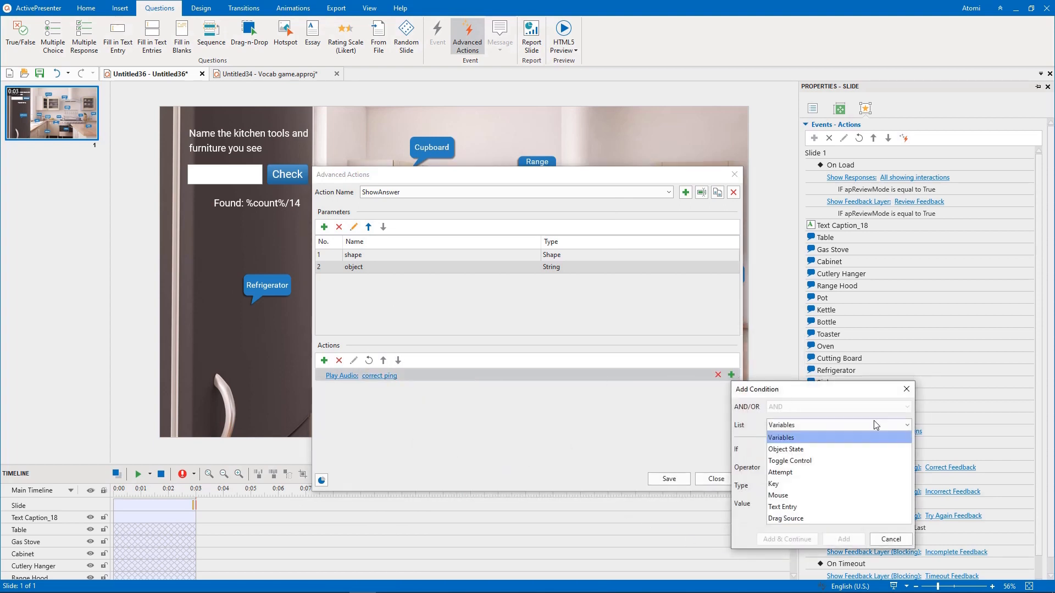
click(859, 485)
click(862, 461)
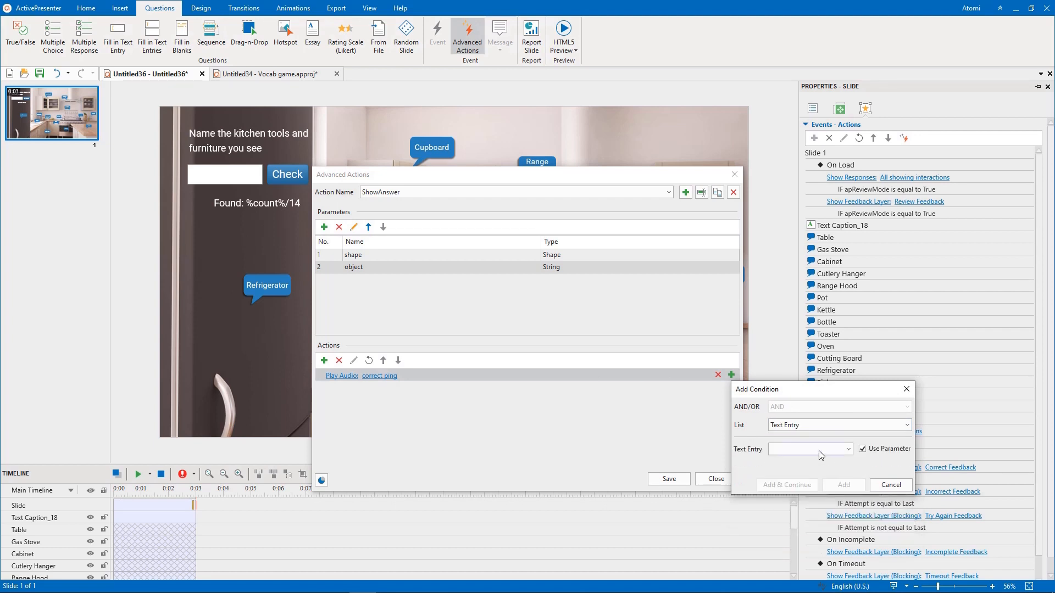
click(819, 450)
click(797, 461)
click(831, 483)
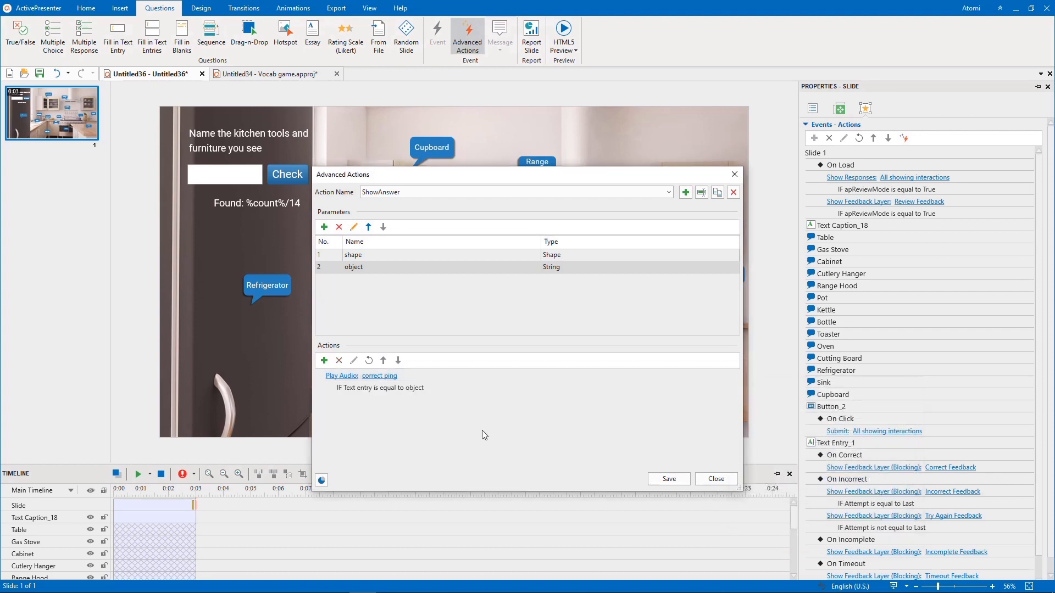
- Add a Show Object action to ShowAnswer for the shape parameter, using the Peek In effect with Hide After turned off
click(324, 361)
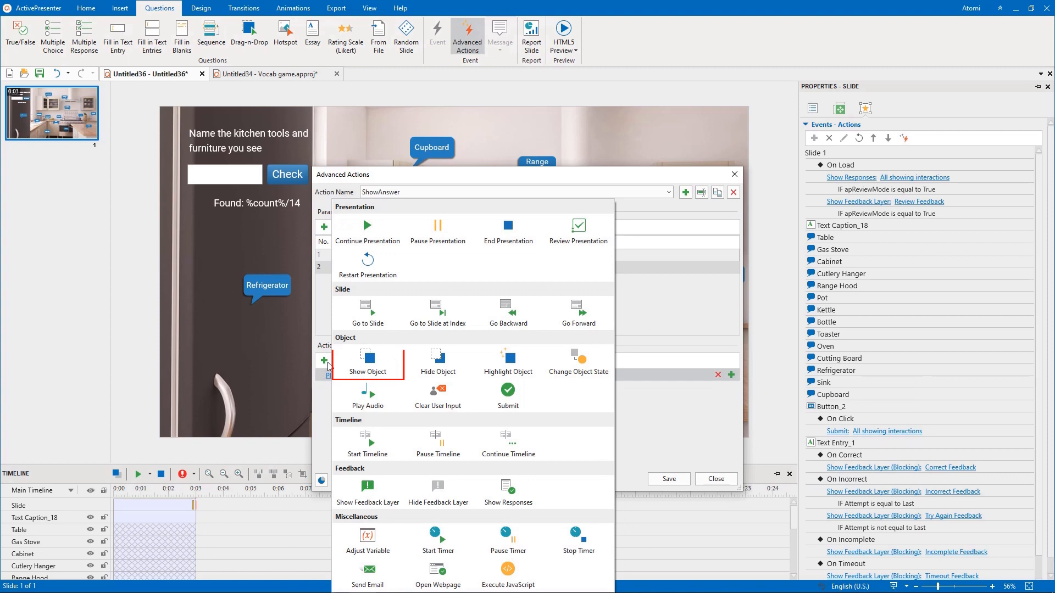
click(375, 369)
click(416, 401)
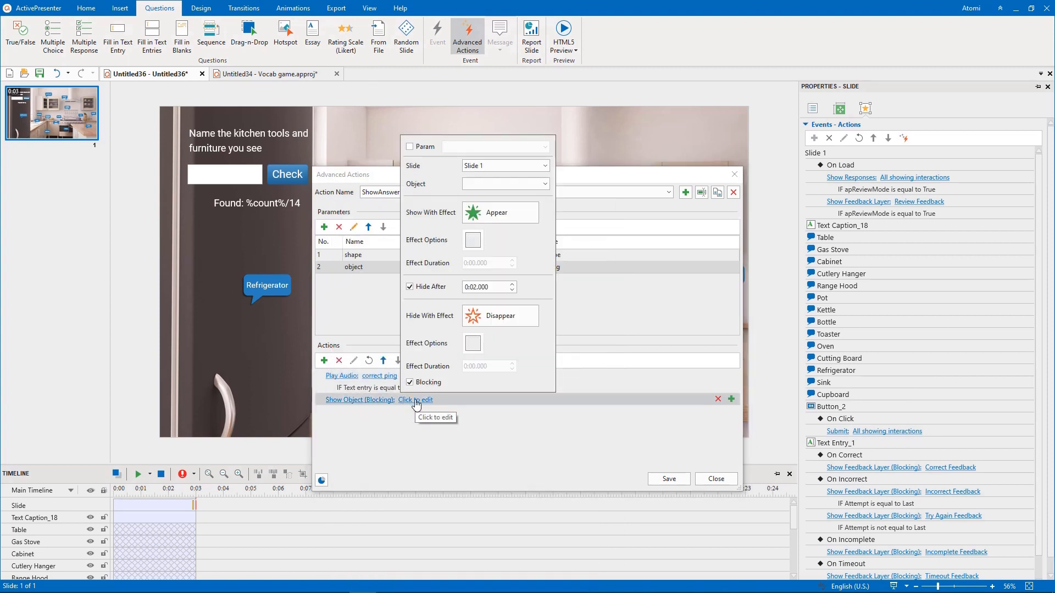
click(409, 147)
click(494, 147)
click(500, 159)
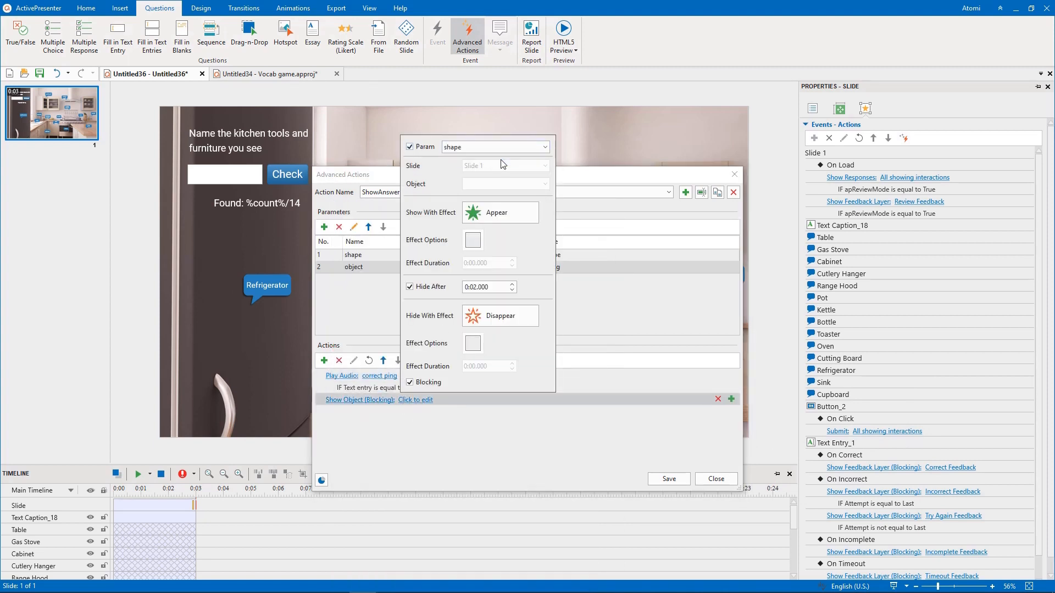
click(496, 212)
click(642, 259)
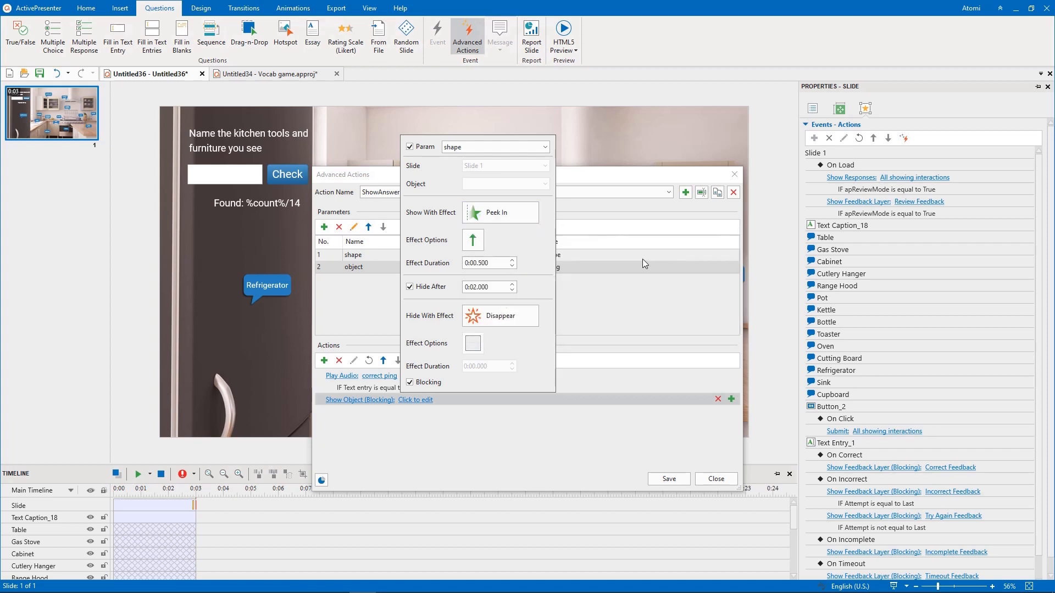
click(410, 286)
click(452, 437)
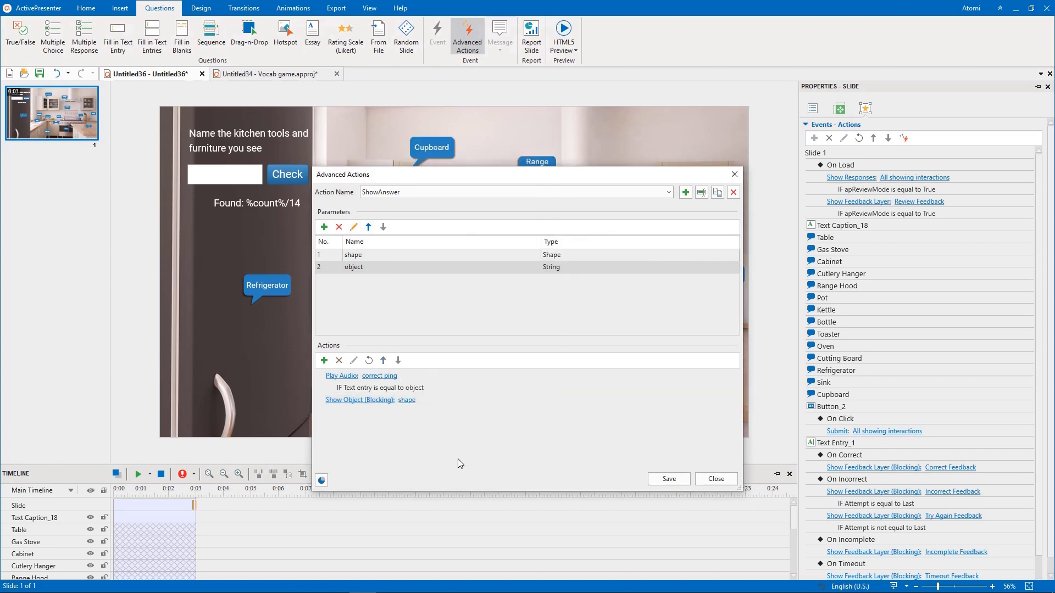
- Add a condition to the Show Object action requiring the text entry to equal the object parameter
click(731, 399)
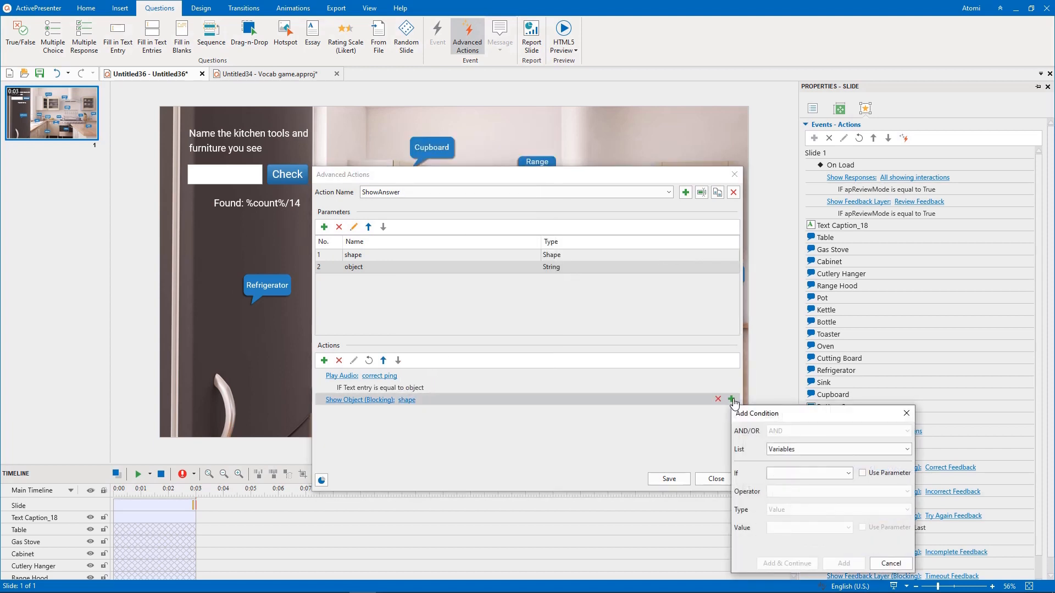
click(817, 451)
click(810, 525)
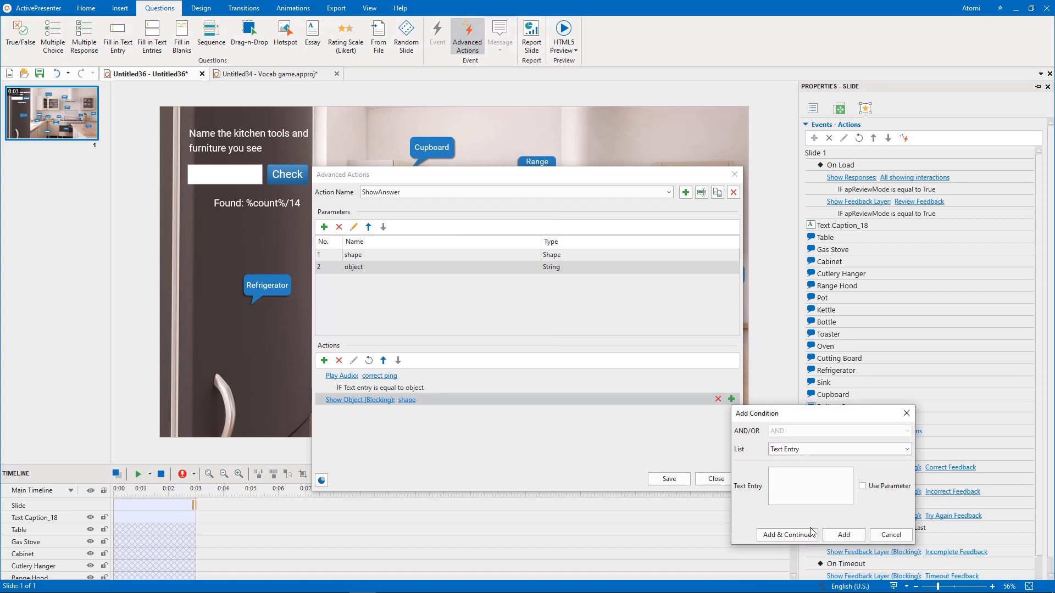
click(868, 489)
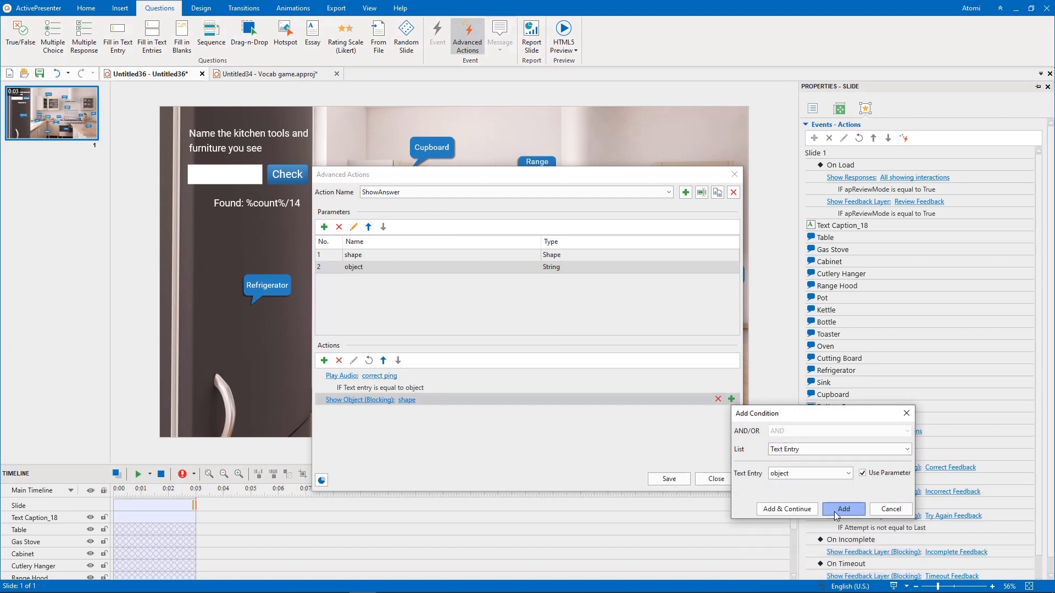
click(834, 511)
- Add an Adjust Variable action to ShowAnswer that adds 1 to the count variable
click(385, 376)
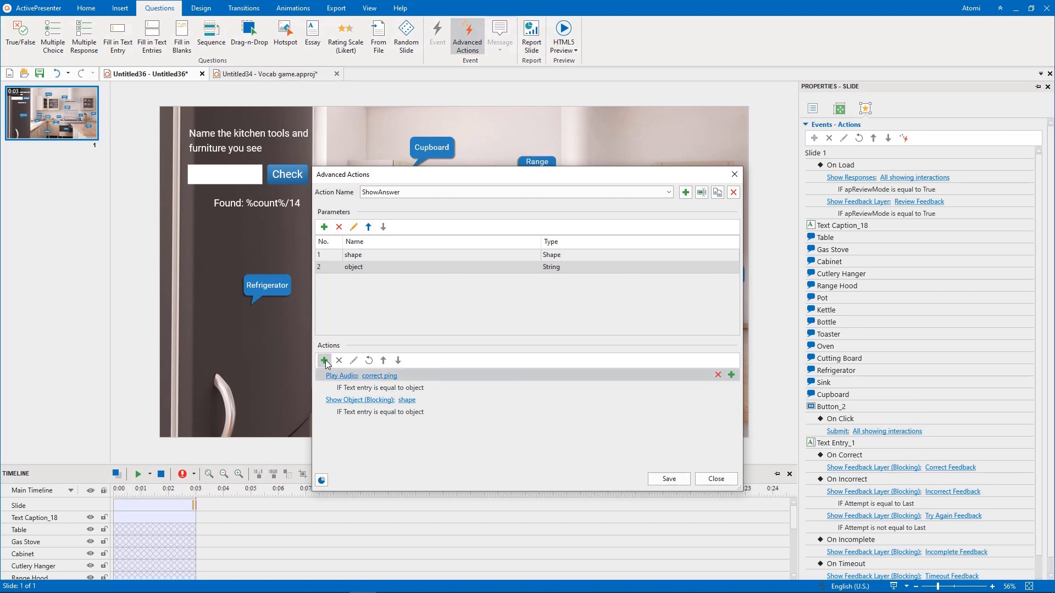
click(324, 361)
click(367, 539)
click(395, 425)
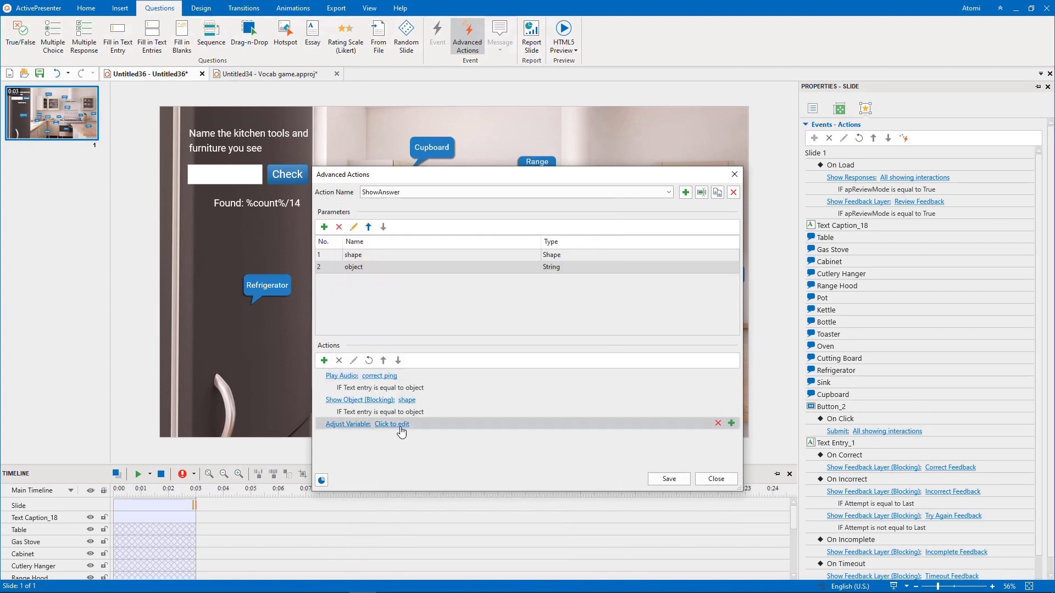
click(448, 461)
click(457, 252)
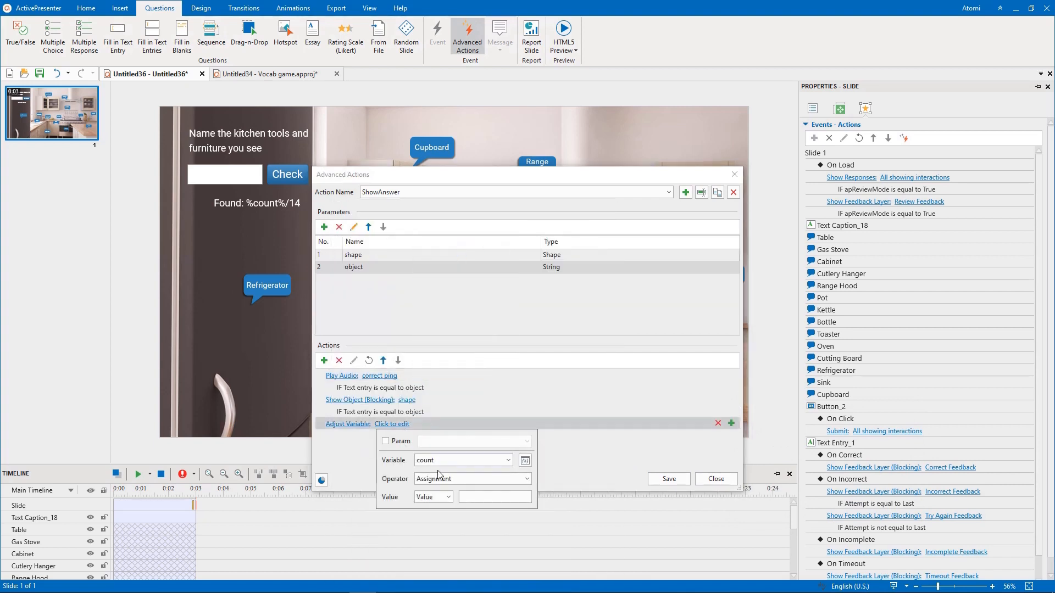
click(441, 478)
click(436, 503)
click(473, 497)
click(605, 424)
- Add a condition to the Adjust Variable action requiring the text entry to equal the object parameter
click(731, 424)
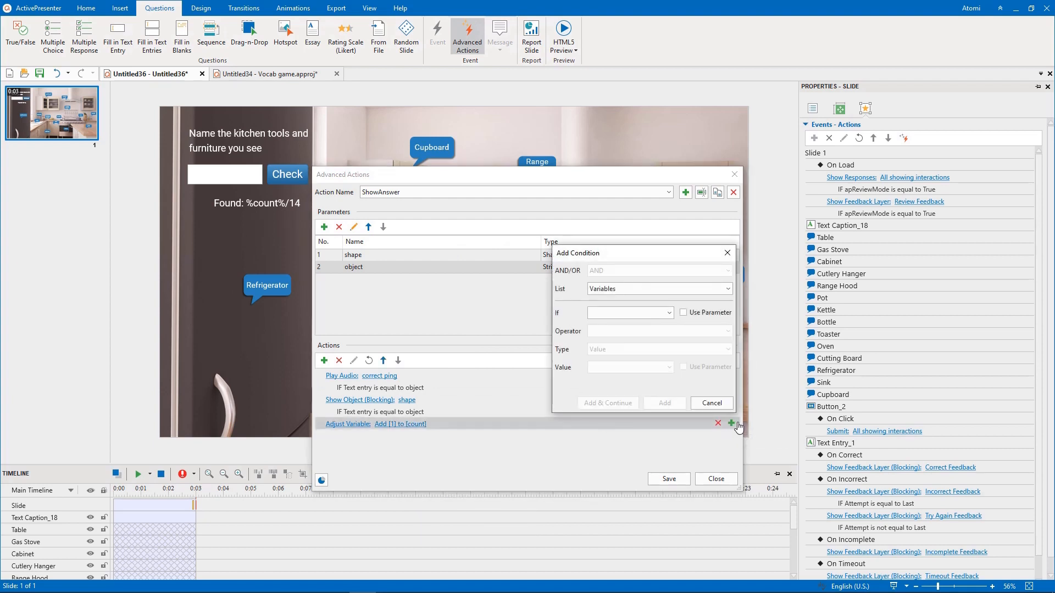
click(659, 288)
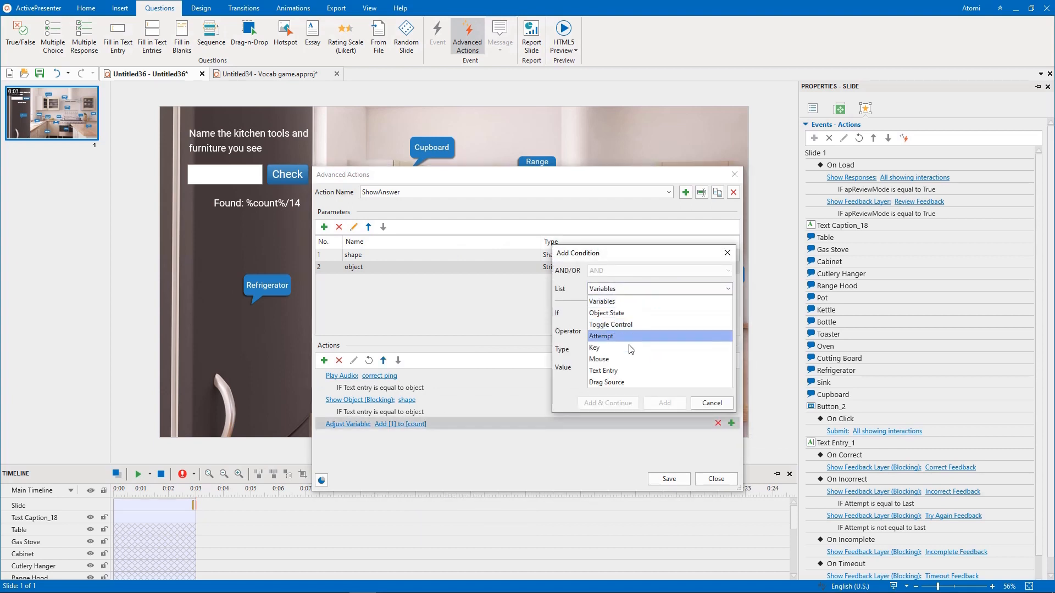
click(625, 368)
click(683, 325)
click(632, 323)
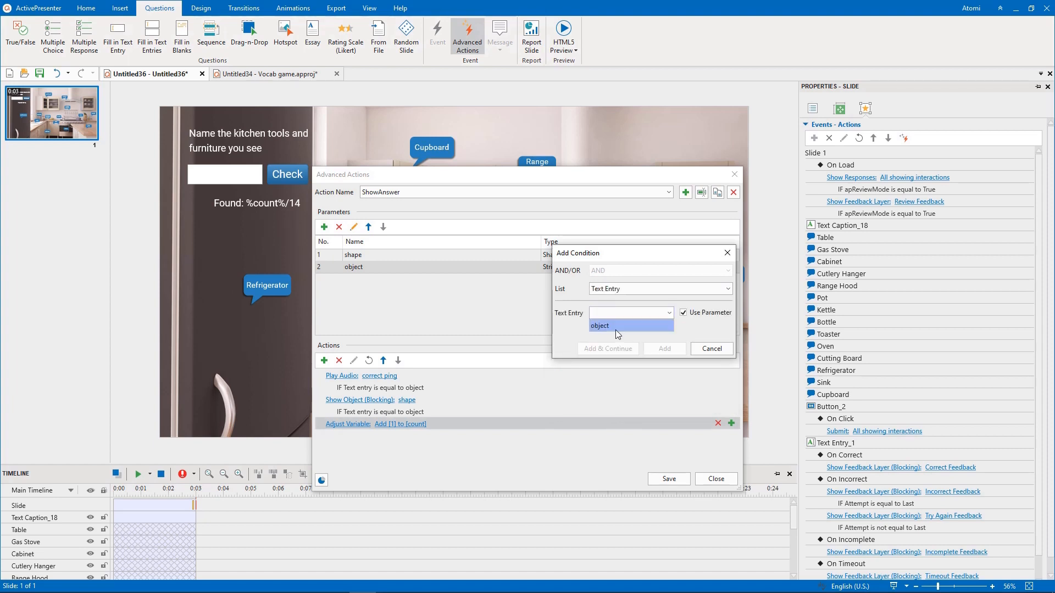
click(620, 336)
click(665, 350)
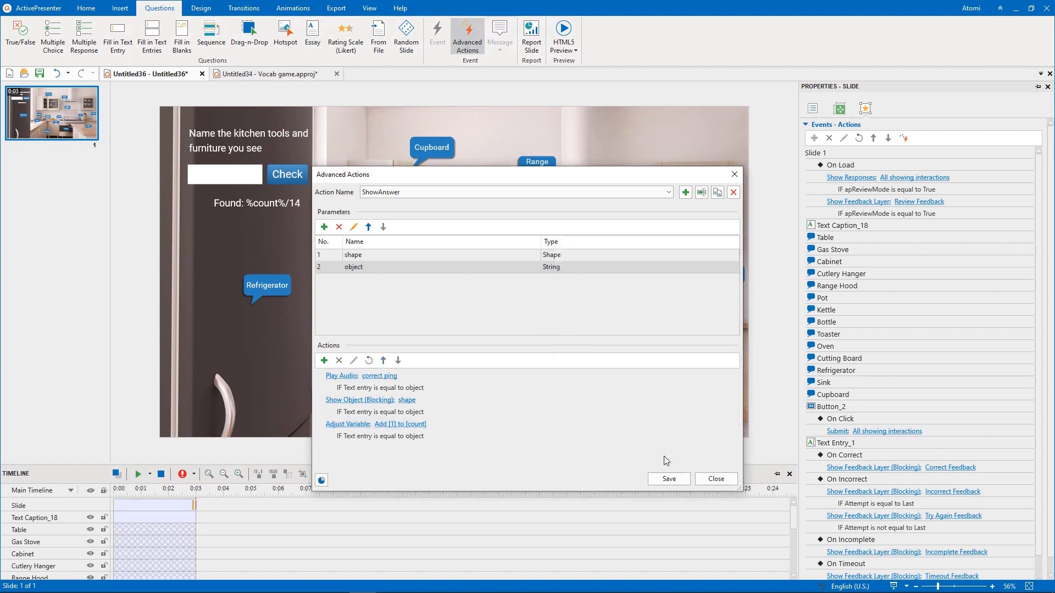
- Add a Clear User Input action for all showing interactions and save the ShowAnswer advanced action
click(324, 360)
click(451, 391)
click(669, 479)
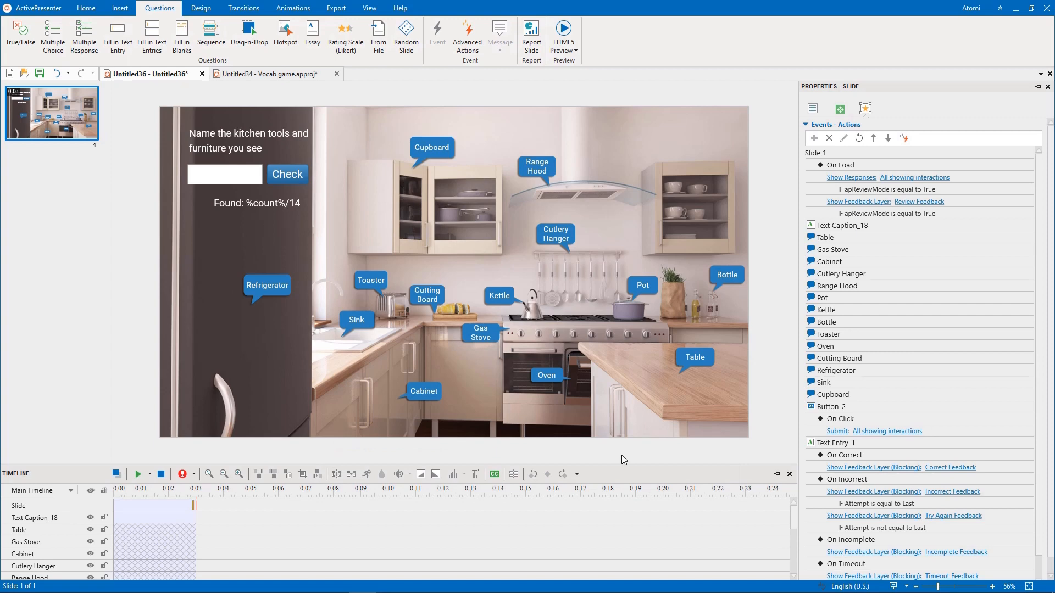
- Give the answer text entry an On Text Enter event that runs an Advanced Action
click(236, 177)
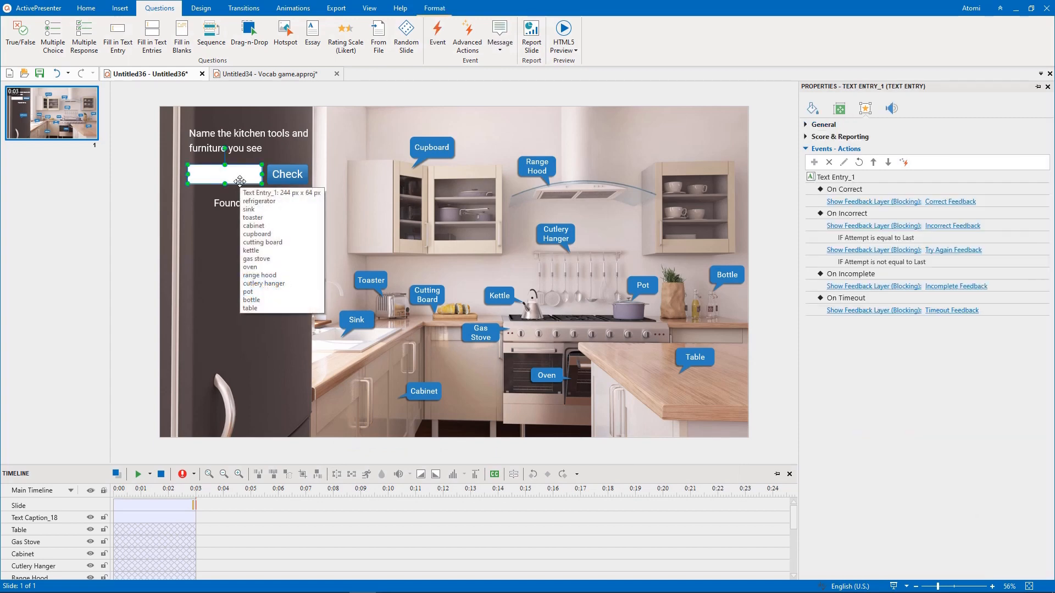
click(1040, 177)
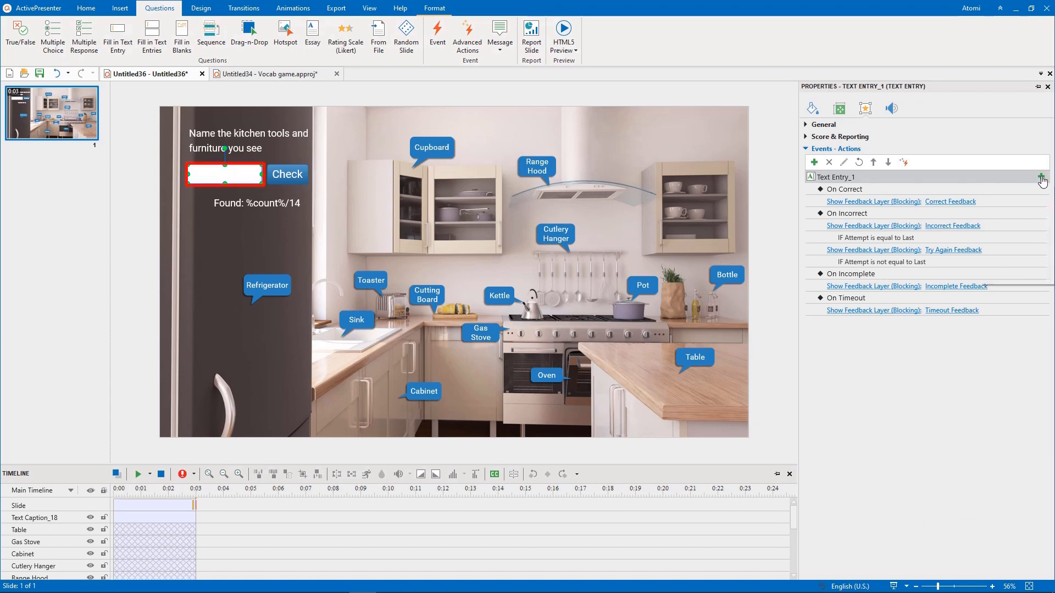
click(989, 243)
click(868, 335)
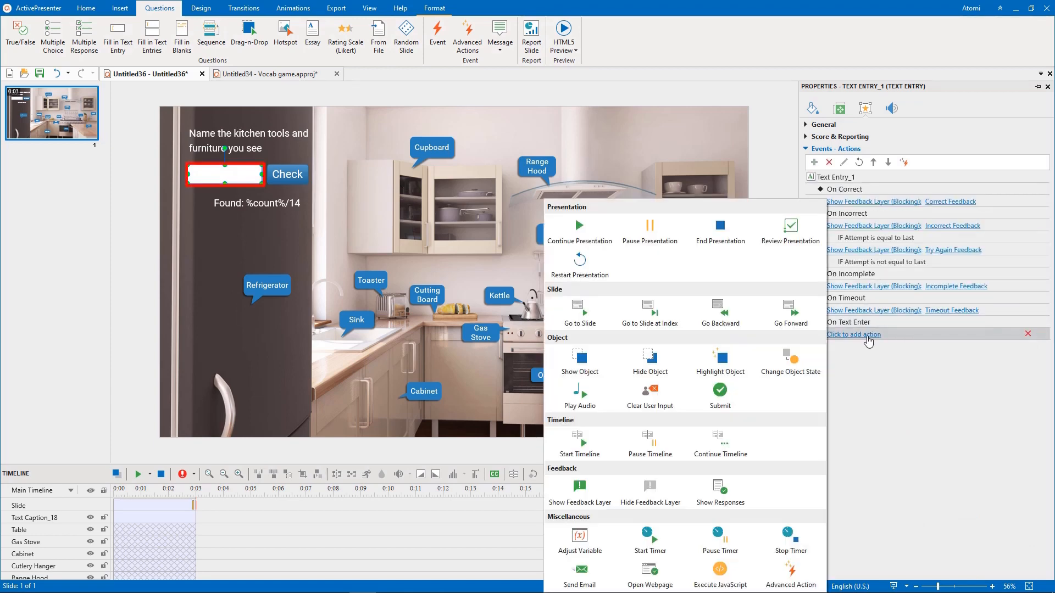
click(792, 574)
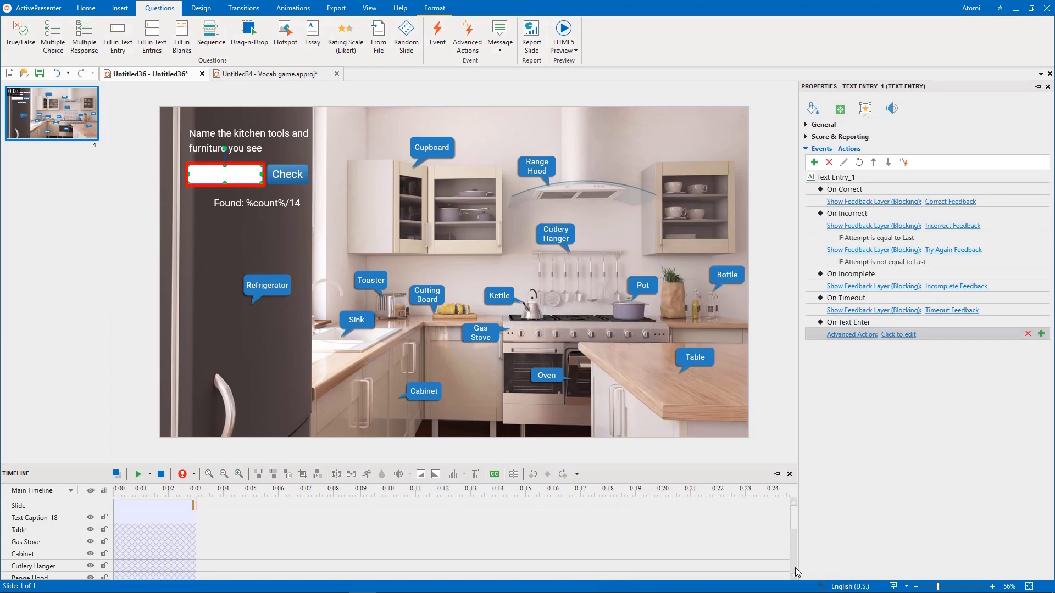
- Set the text entry's advanced action to ShowAnswer with shape Table and object "table"
click(899, 335)
click(877, 352)
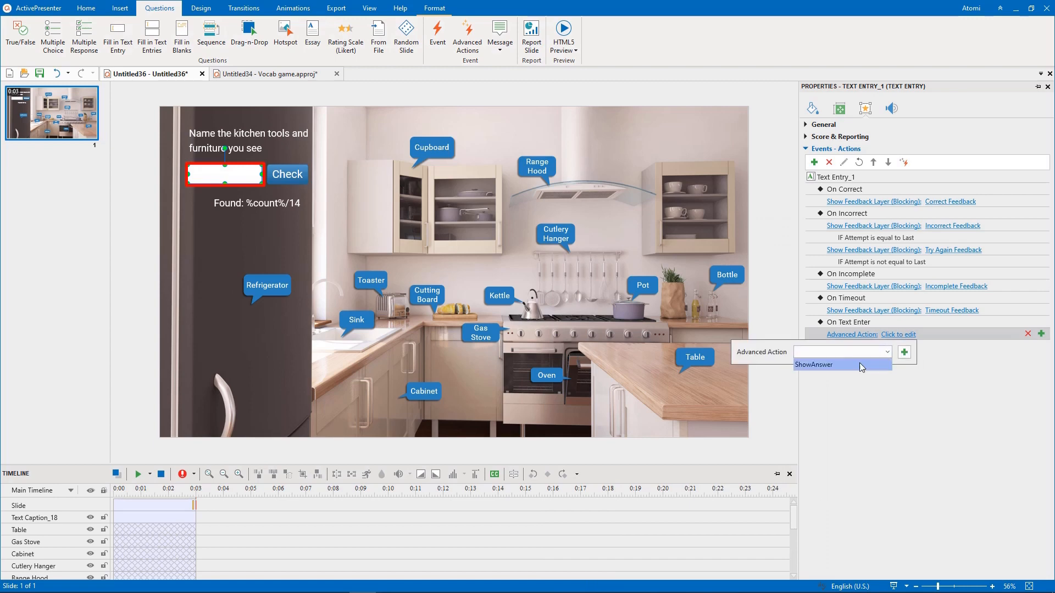
click(860, 365)
click(860, 369)
click(876, 397)
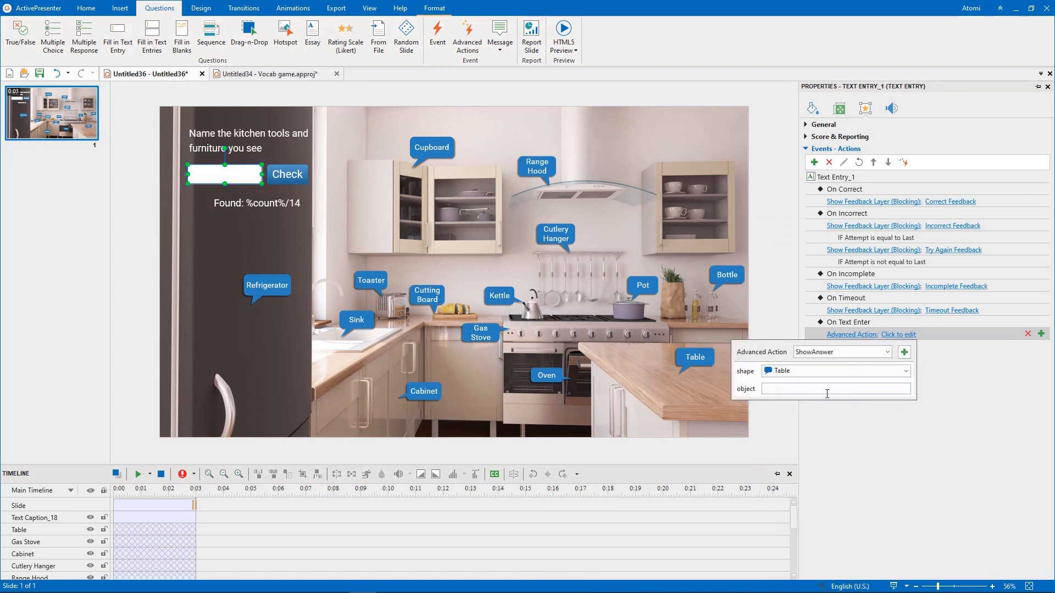
click(805, 389)
text(table)
click(817, 441)
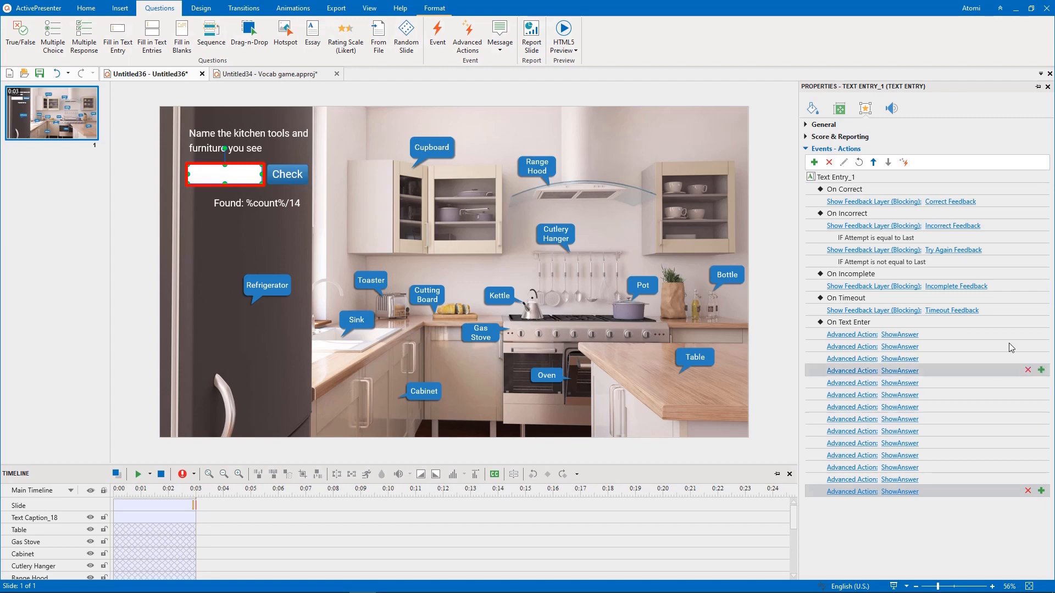
- Add a Show Feedback Layer action for Correct Feedback to On Text Enter, conditional on count being equal to 14
click(1046, 325)
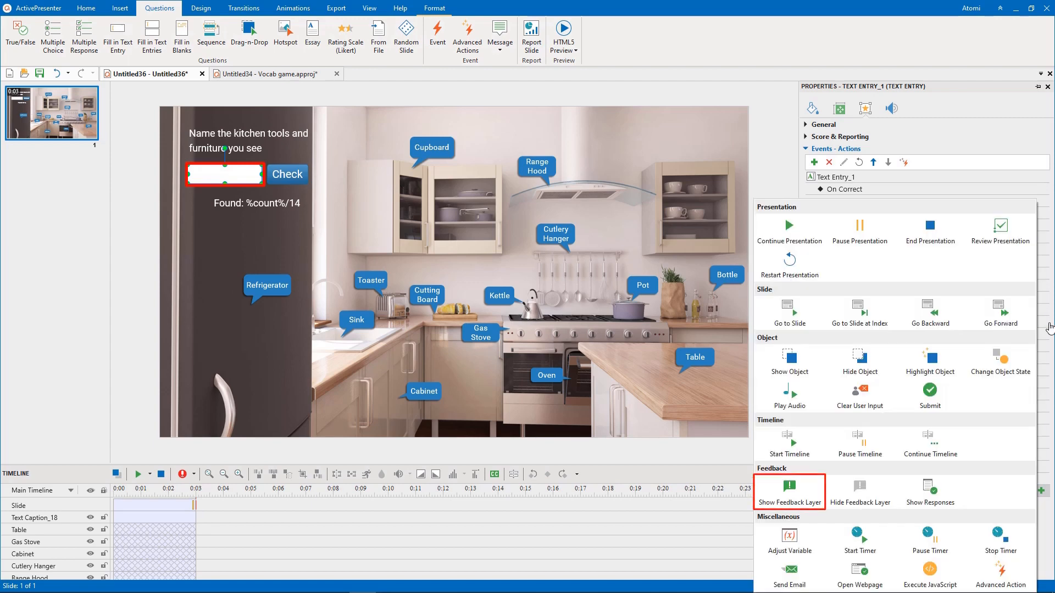
click(789, 490)
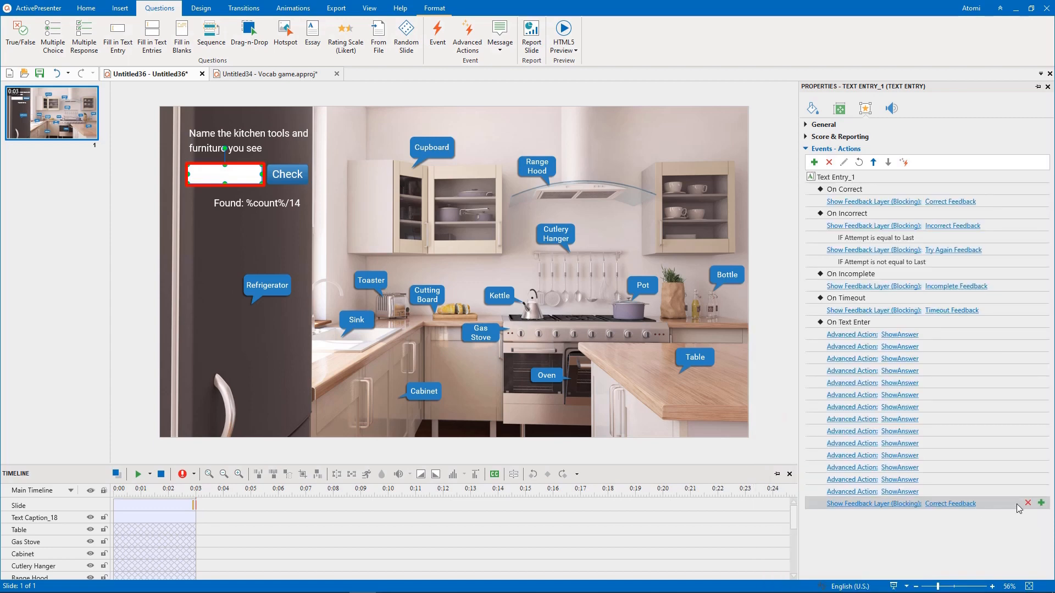
click(1041, 504)
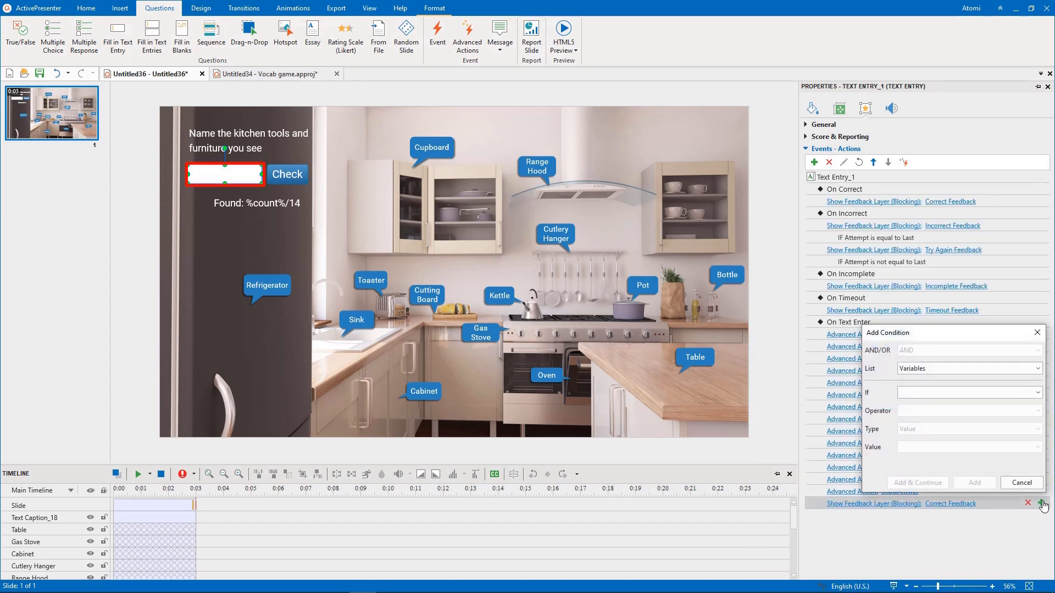
click(993, 391)
click(929, 184)
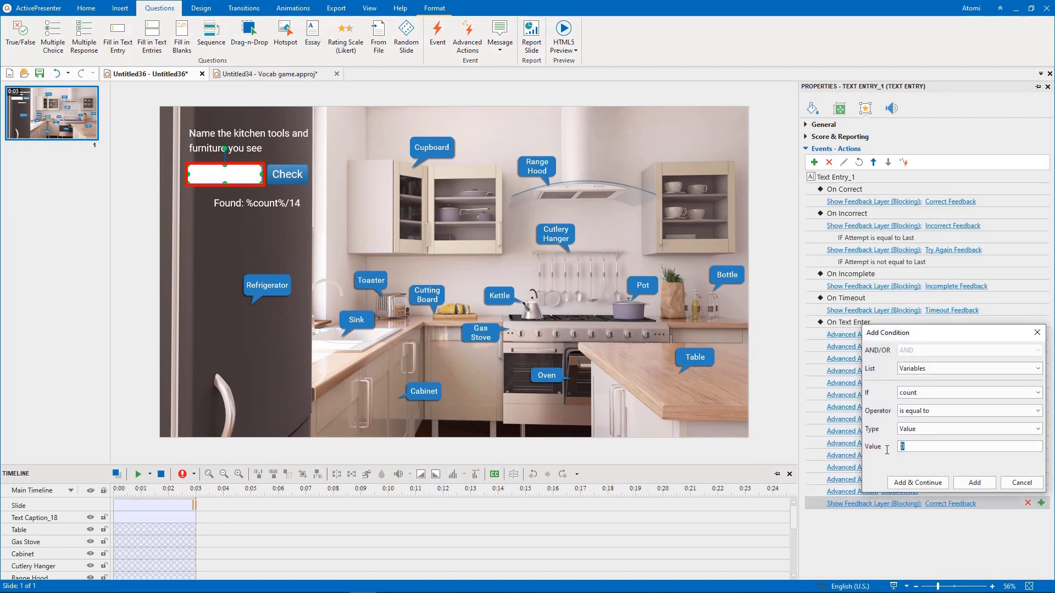
click(974, 482)
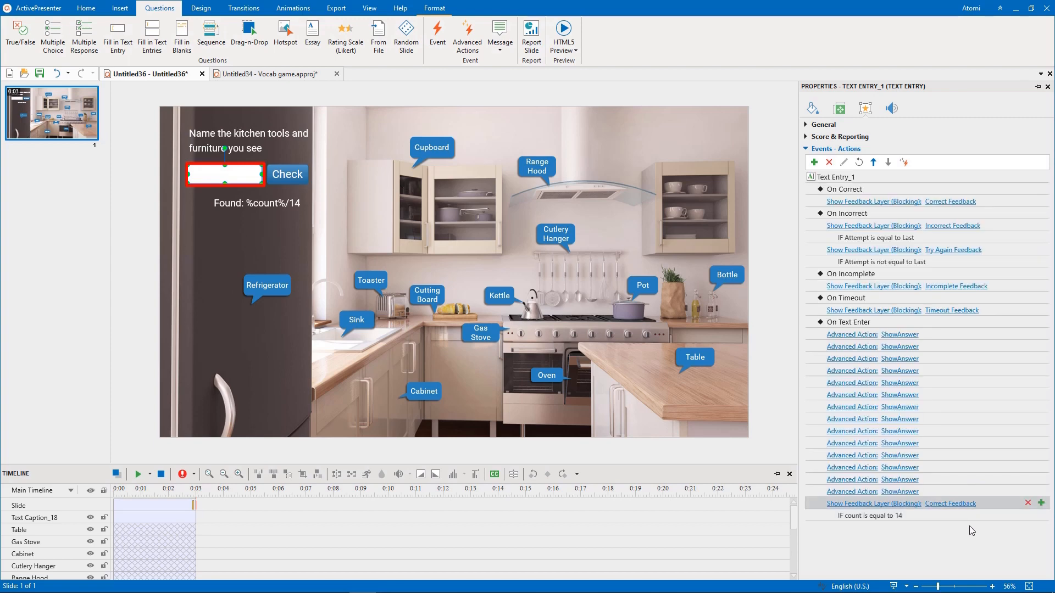
- Insert a Progress animated timer above the wall cabinet at the slide's upper right and open its fill and line style settings
click(120, 8)
click(642, 50)
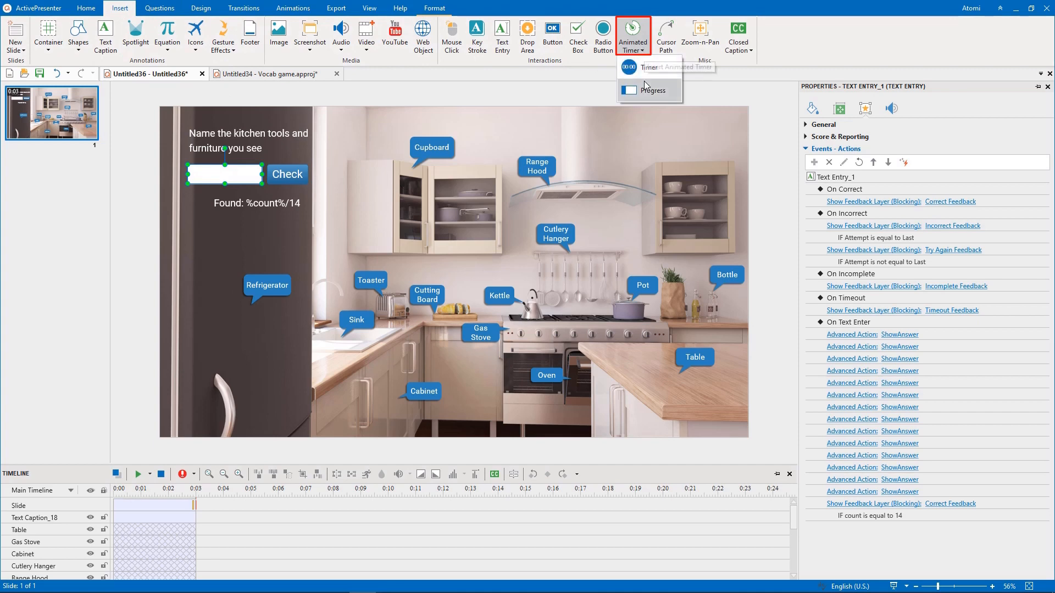
click(640, 83)
click(700, 138)
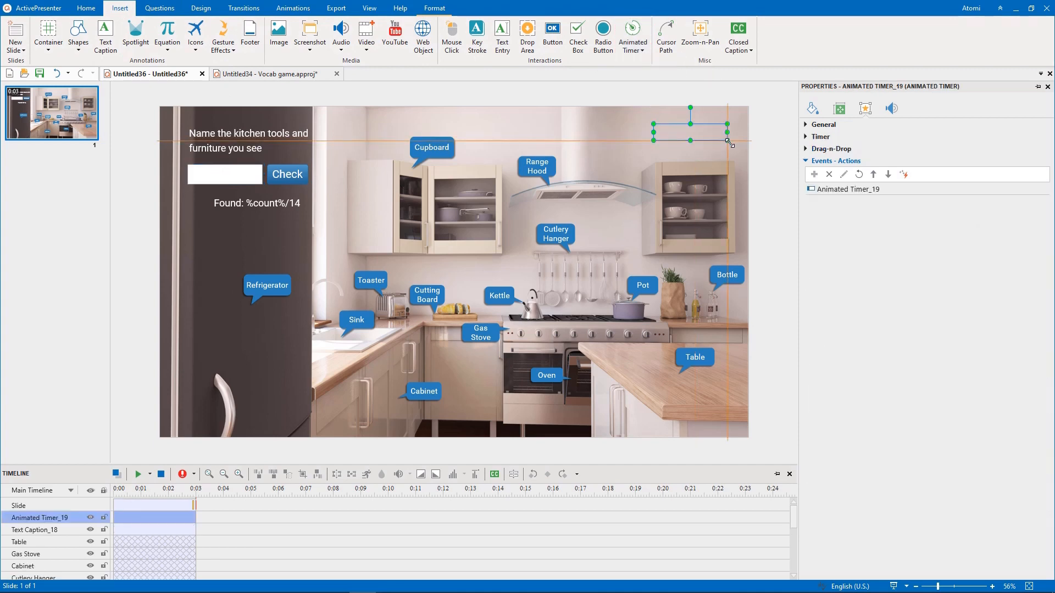
click(813, 108)
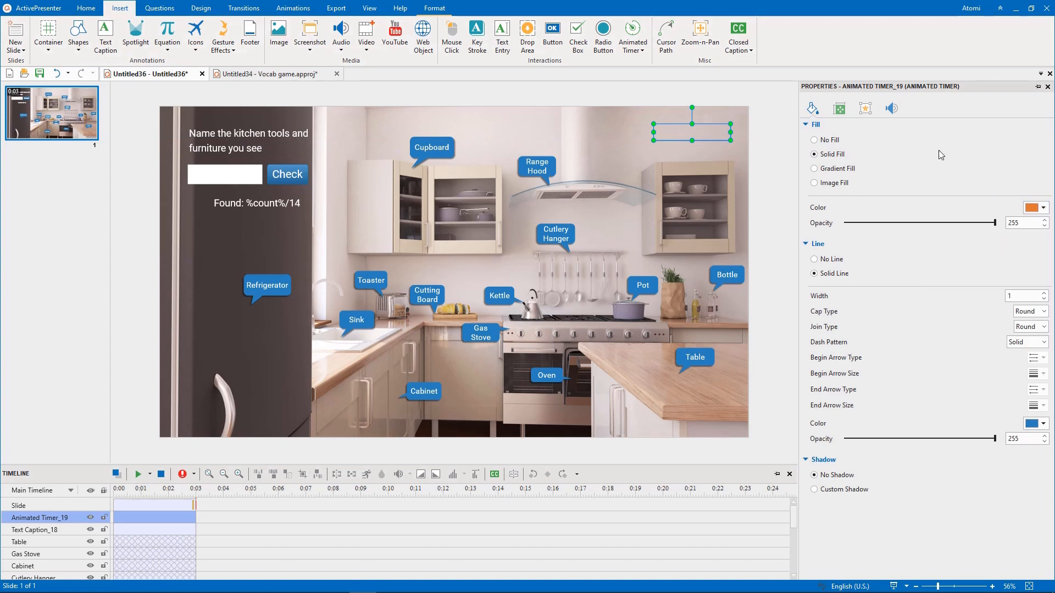
- Stop the animated timer from matching the object duration or starting automatically, and set its duration to 2:00.000
click(865, 108)
click(835, 138)
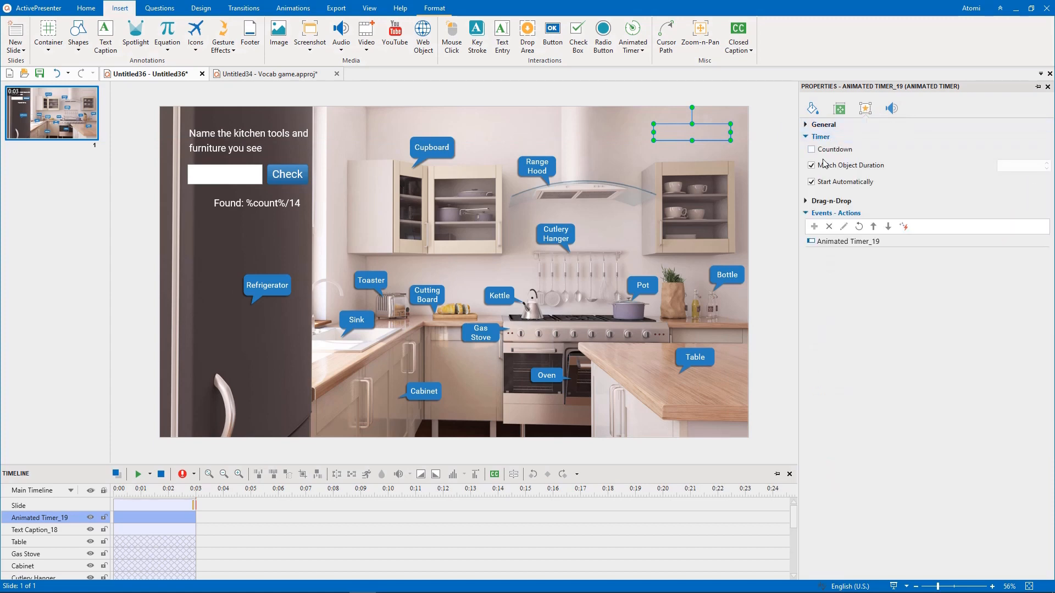
click(823, 163)
key(Tab)
text(120)
key(Return)
click(812, 182)
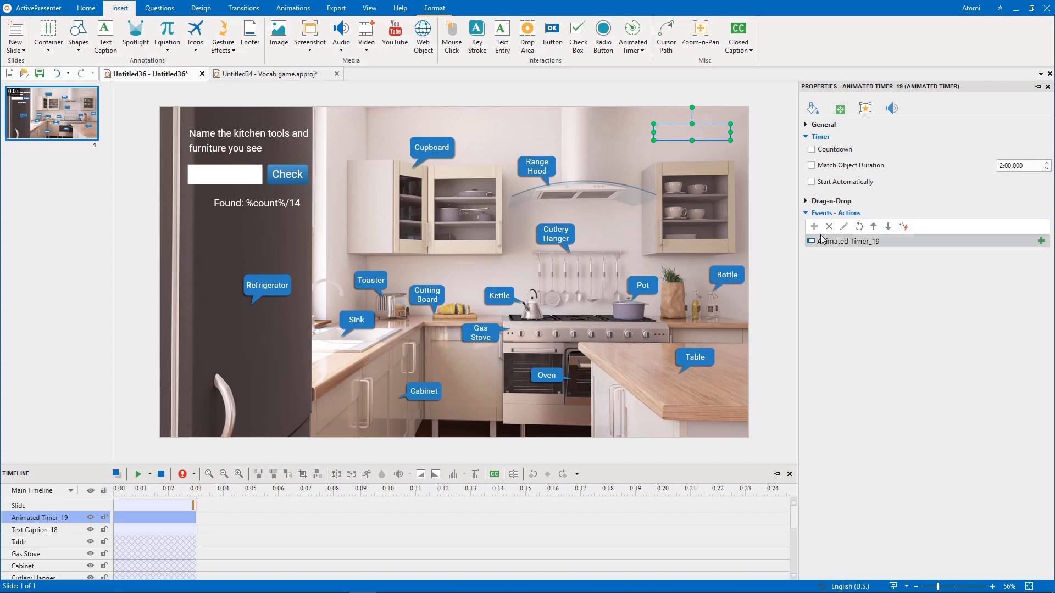
- Give the animated timer an On Timer Complete event that runs Restart Presentation
click(1041, 242)
click(1022, 255)
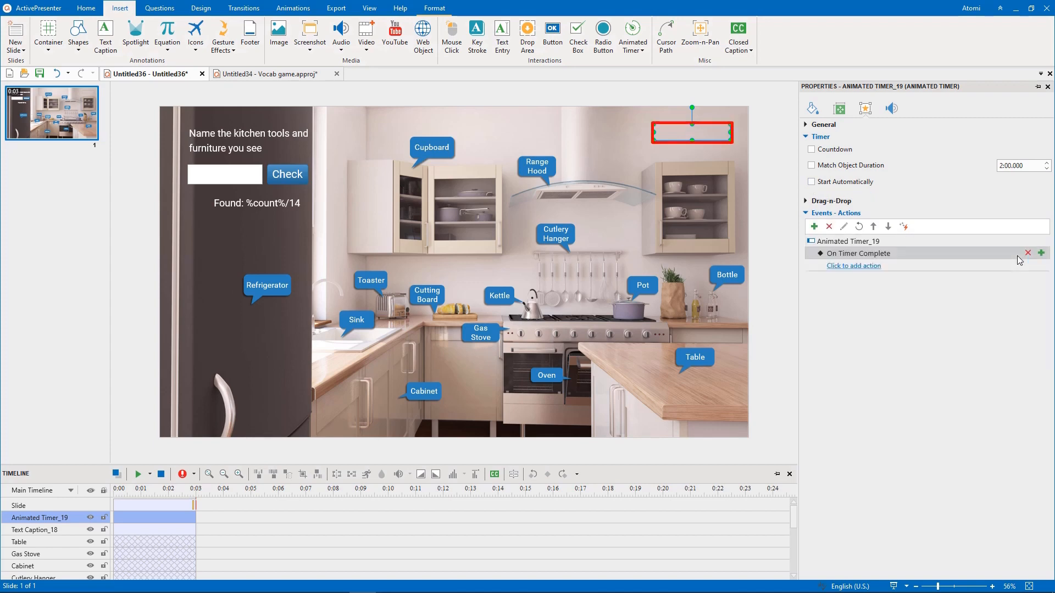
click(867, 266)
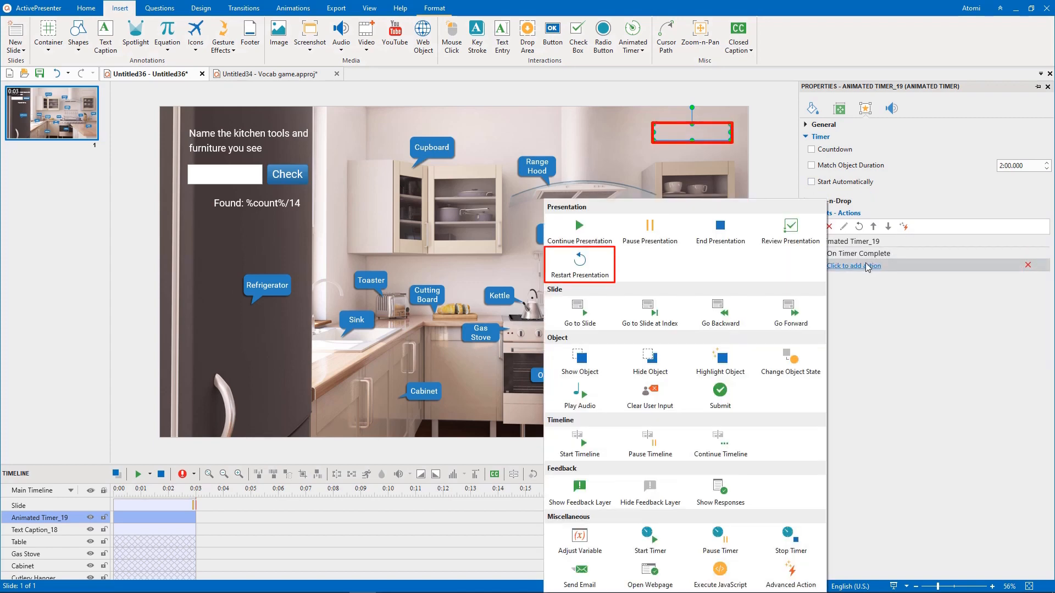
click(580, 263)
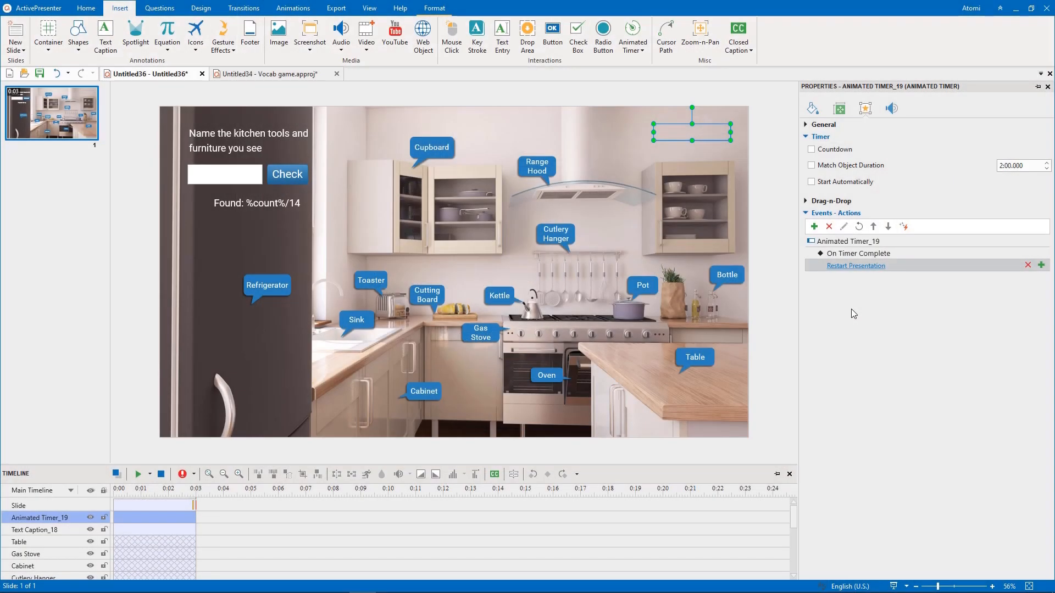
- Insert a rectangle and size it to cover the whole 1920 × 1080 px slide
click(138, 99)
click(79, 46)
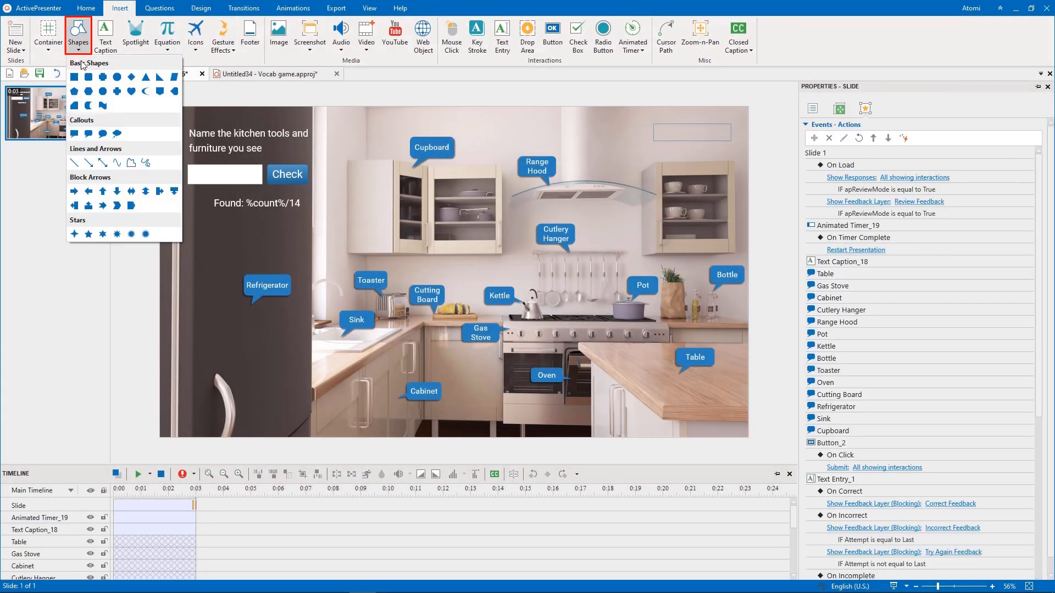
click(74, 80)
drag(385, 208, 403, 216)
drag(365, 173, 316, 156)
drag(419, 245, 742, 431)
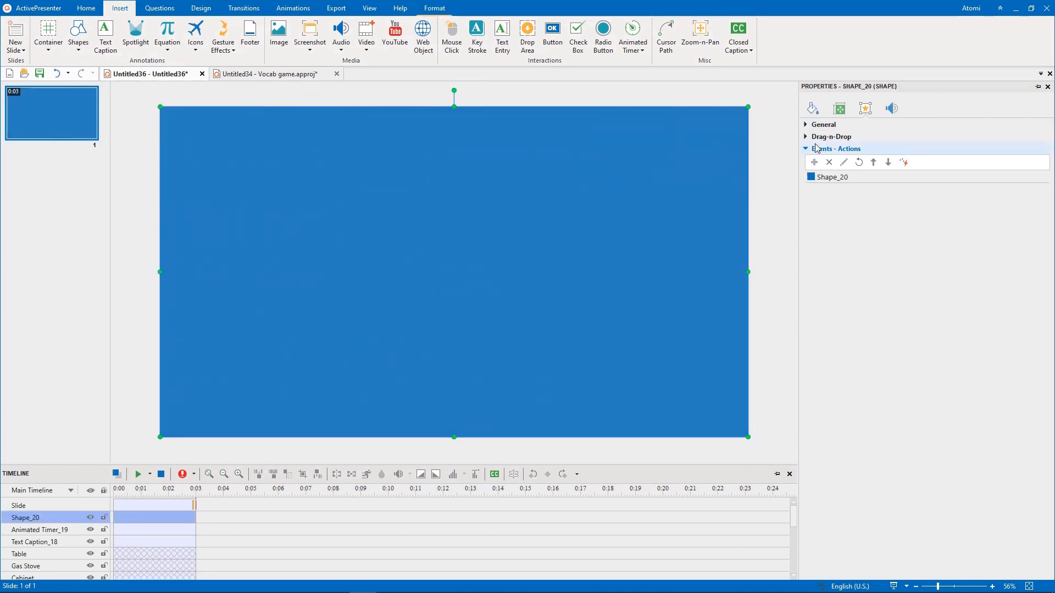
- Fill the full-slide rectangle with black and set its opacity to 180
click(813, 112)
click(1042, 209)
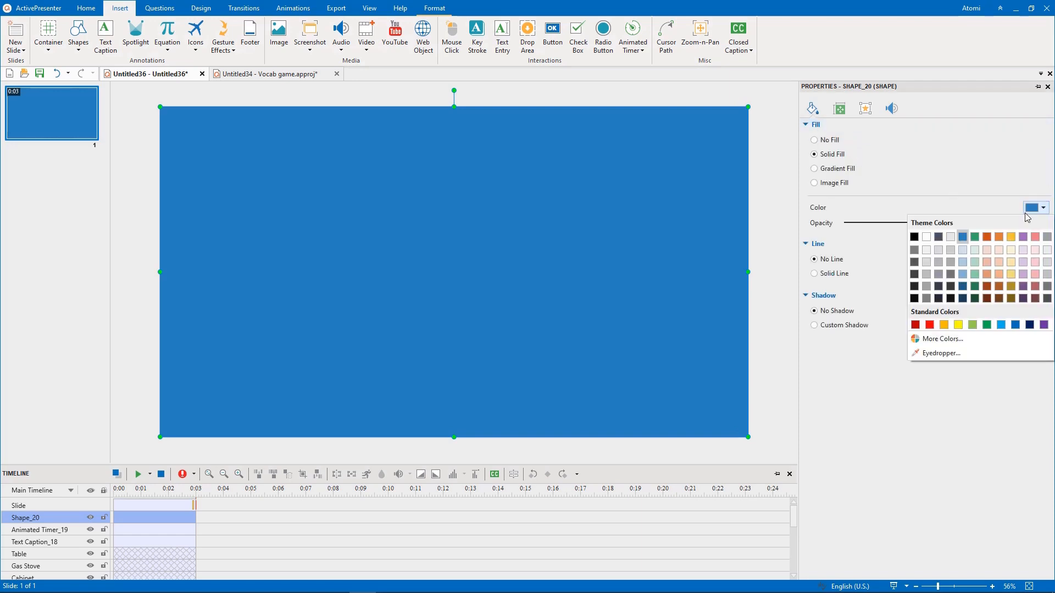
click(914, 238)
click(970, 223)
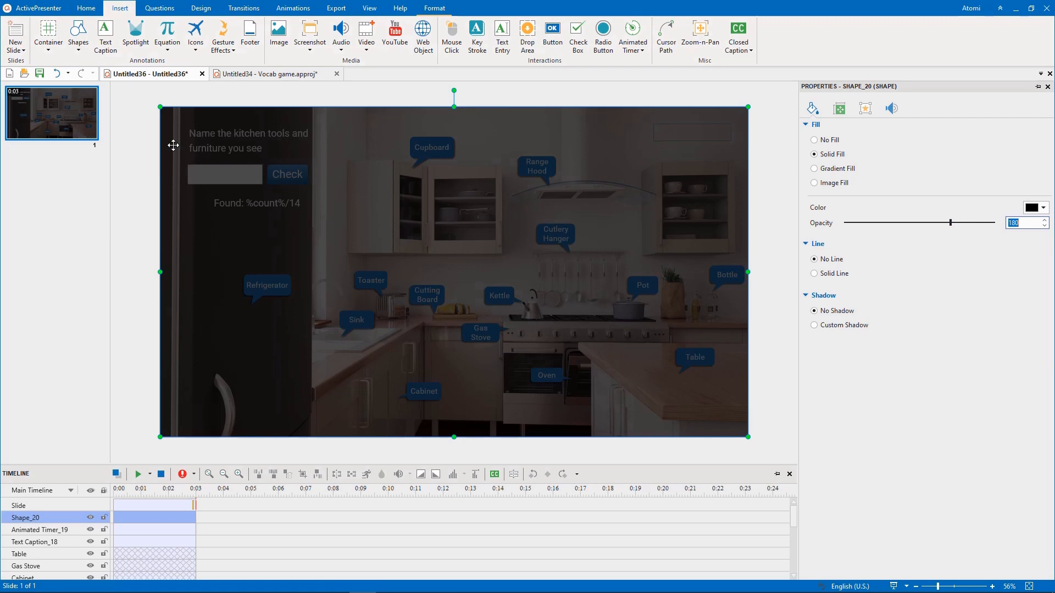
- Place a rounded rectangle of about 808 × 523 px near the centre of the slide as a title panel
click(78, 36)
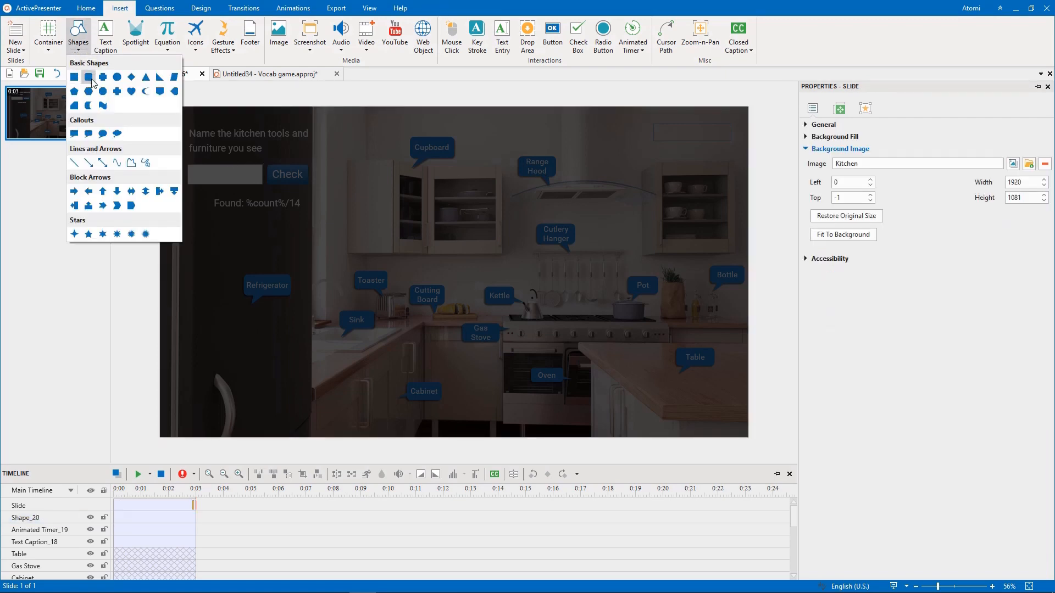
click(89, 77)
drag(373, 199, 621, 359)
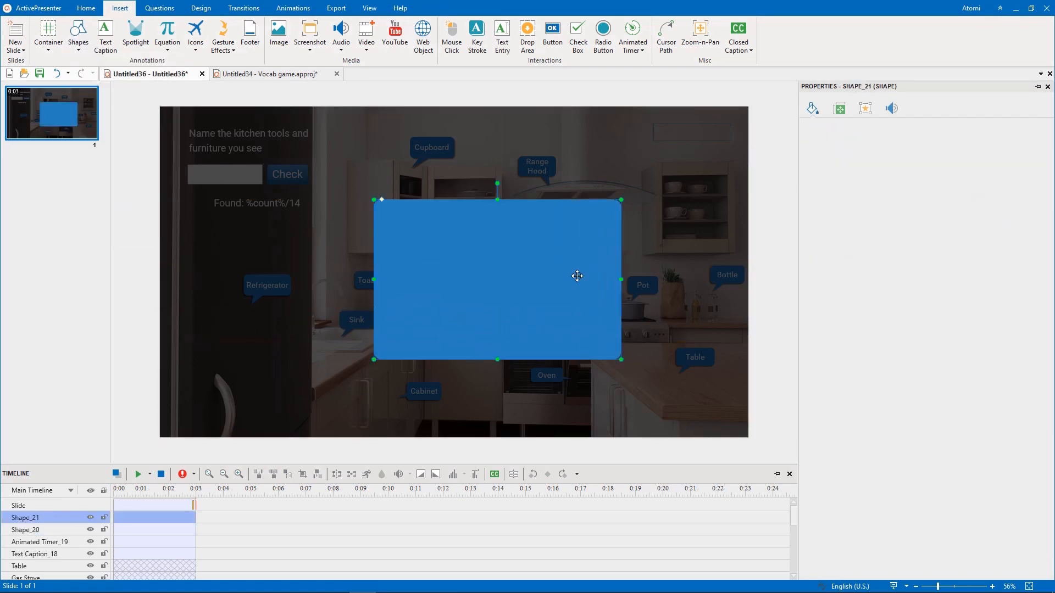
drag(577, 276, 488, 245)
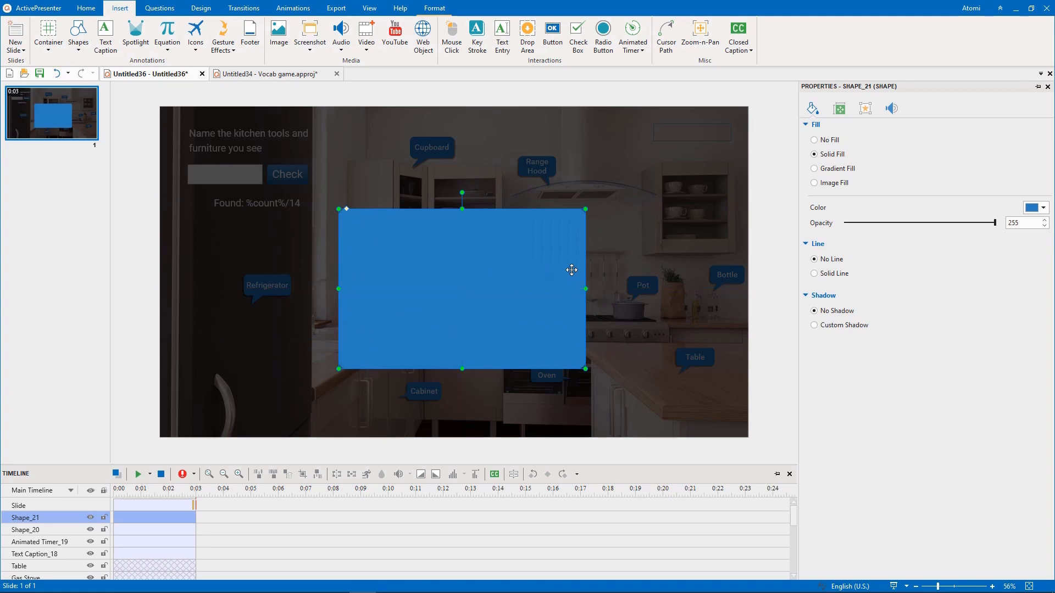
- Enter the title "Vocabulary Game" in the rounded rectangle in Sontay at size 100, with an empty line beneath it
text(ry Game)
key(ctrl+a)
click(483, 248)
text(Sontay)
key(Return)
click(509, 250)
text(10)
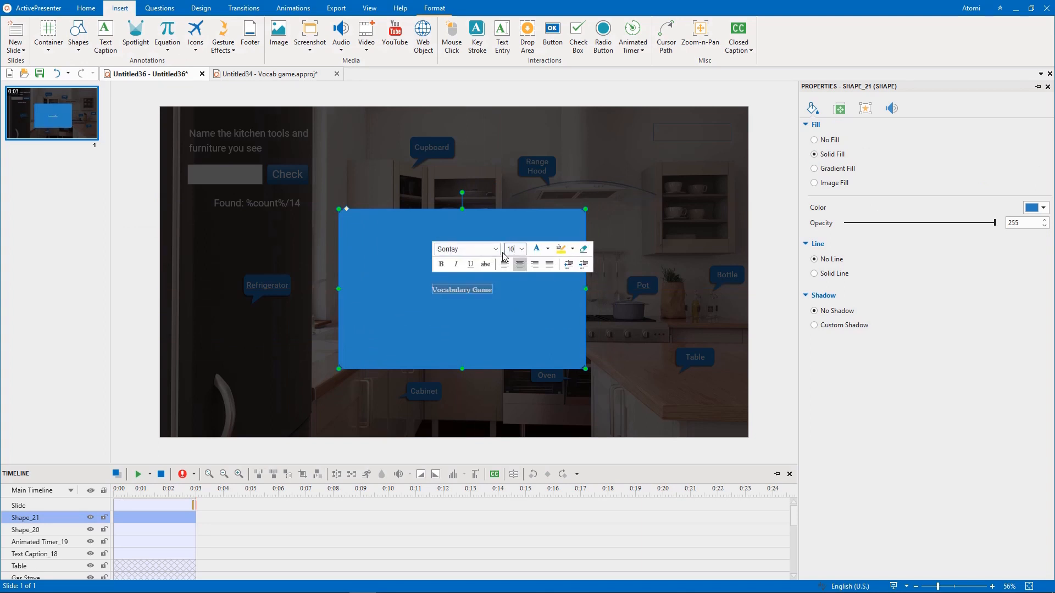
text(0)
key(Return)
click(501, 315)
key(Return)
key(Escape)
key(Escape)
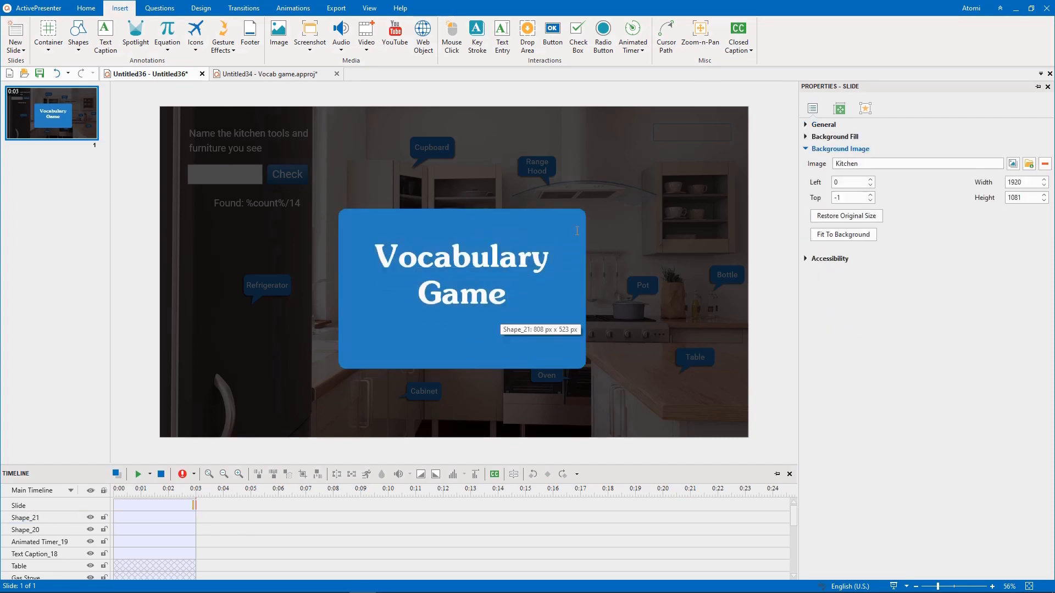
- Hide the black overlay from the canvas and fill the title panel with the beige of the wall cabinet using the Eyedropper
click(577, 231)
click(537, 172)
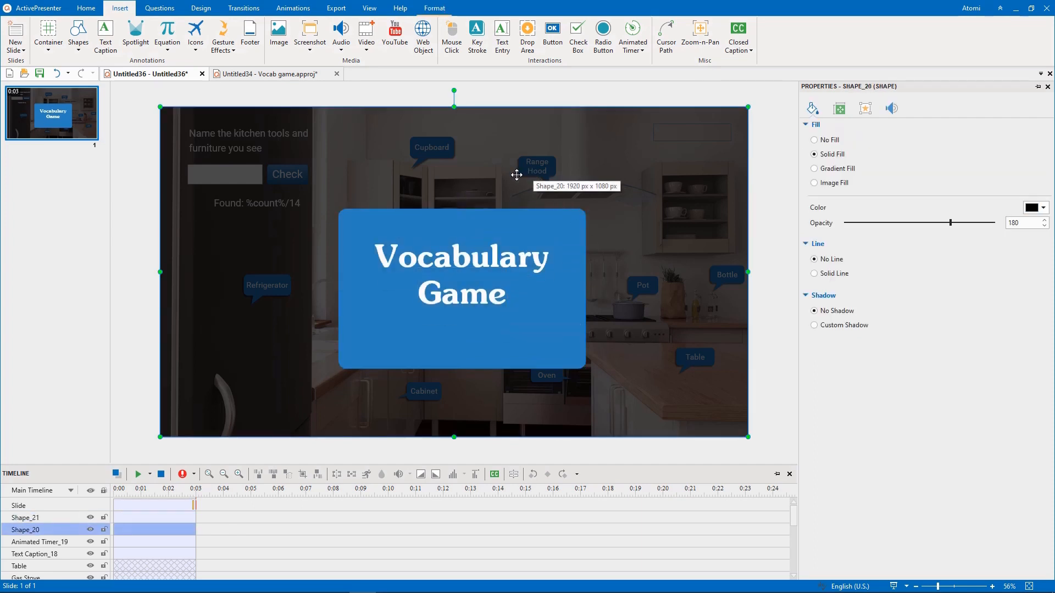
click(90, 530)
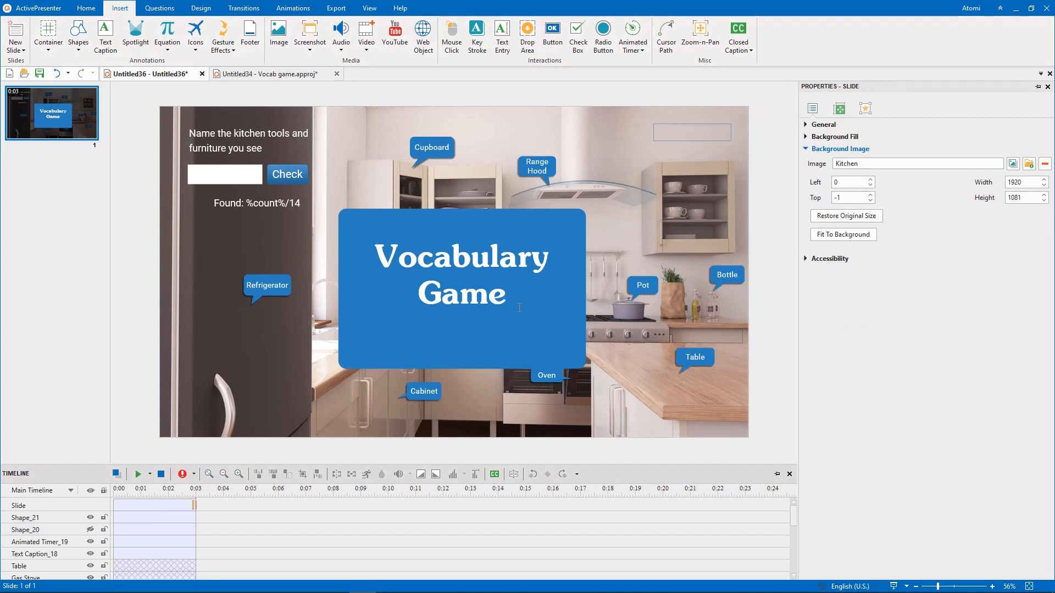
click(572, 302)
click(1043, 208)
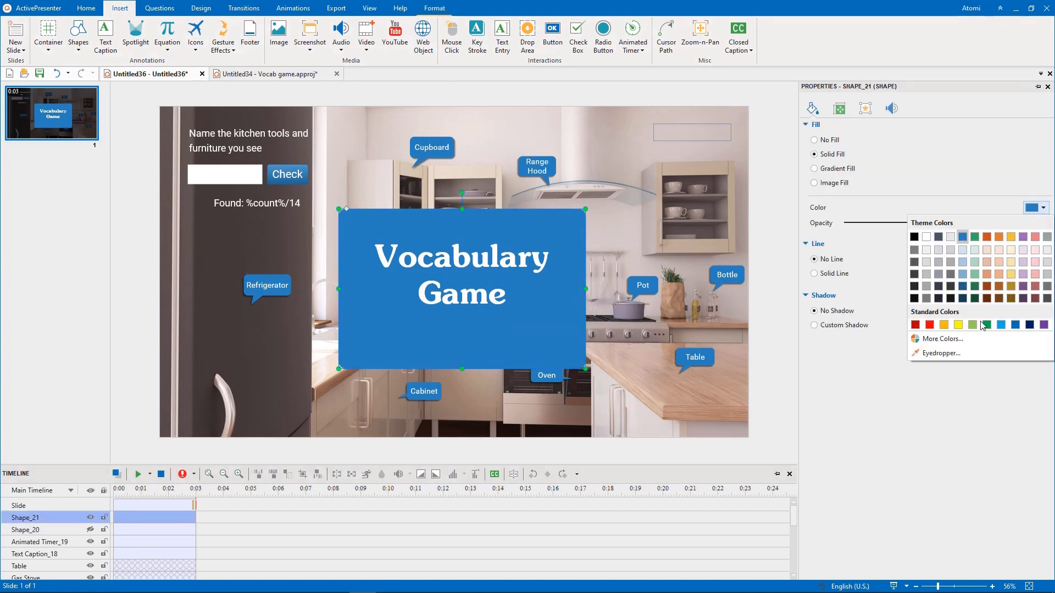
click(943, 353)
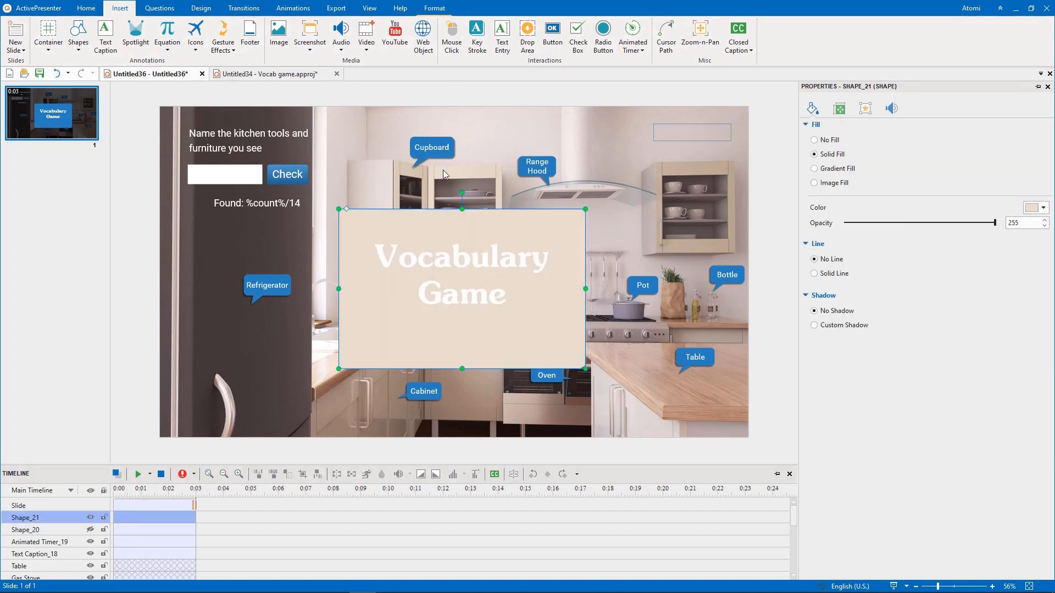
click(437, 173)
- Change the "Vocabulary Game" title text color to black
triple_click(468, 256)
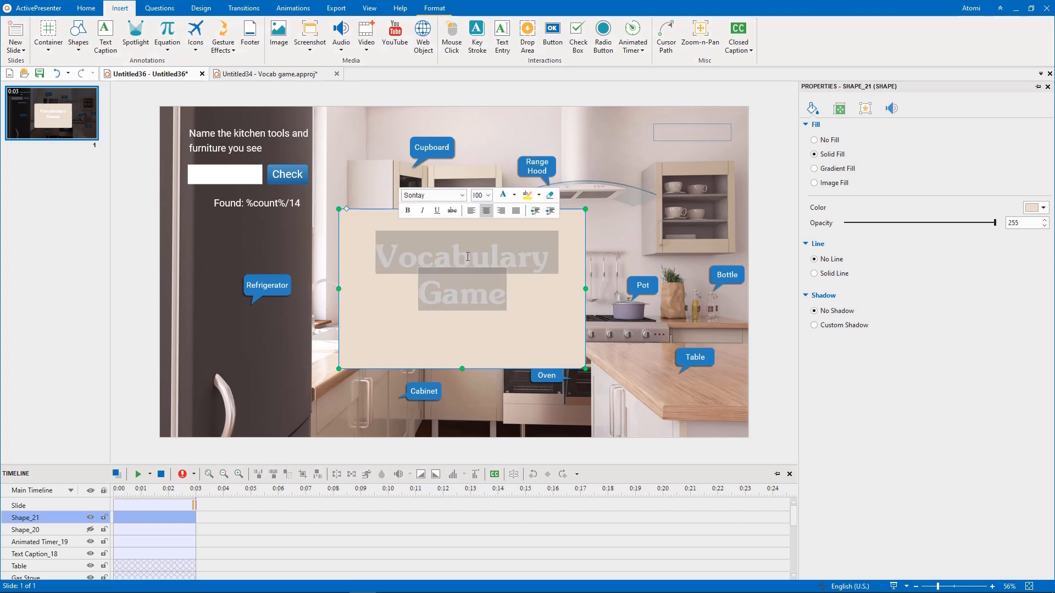
click(514, 195)
click(501, 226)
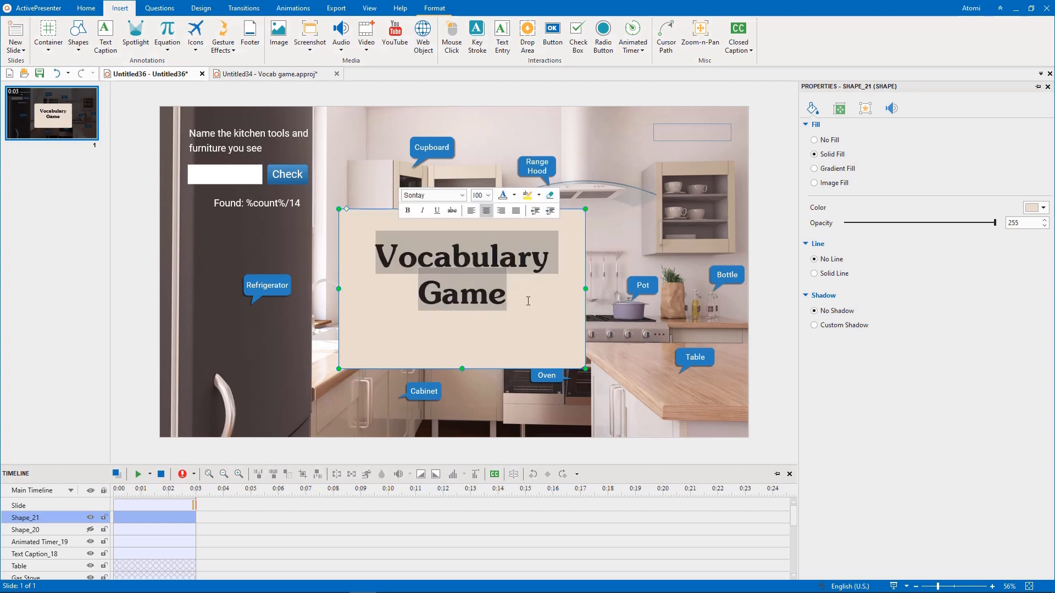
key(Escape)
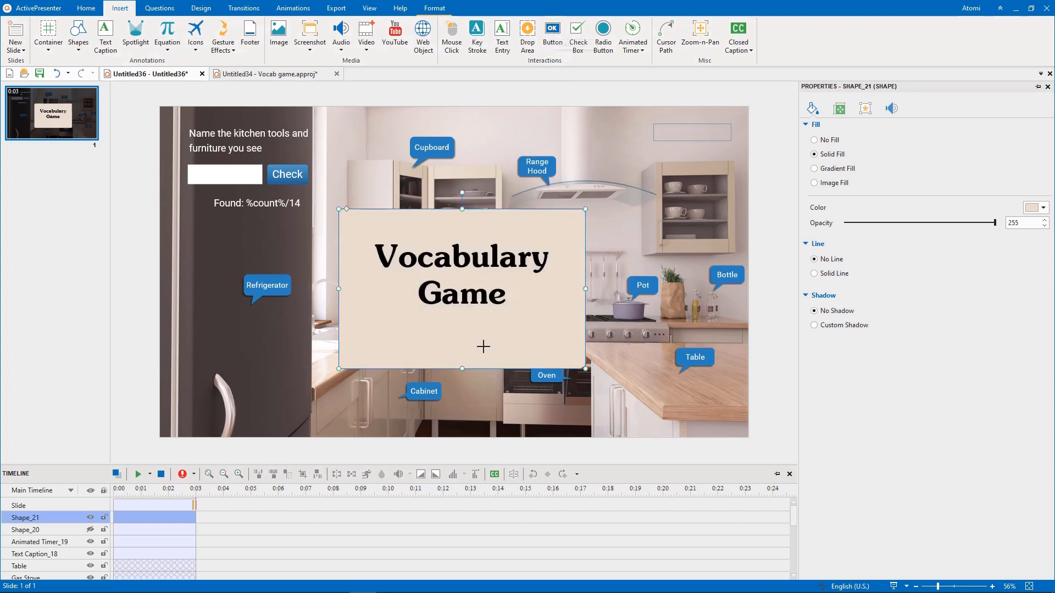
- Add a button of about 205 × 93 px beneath the title, labelled START at font size 36
mouse_move(428, 315)
mouse_down()
mouse_move(499, 337)
mouse_move(503, 352)
mouse_up()
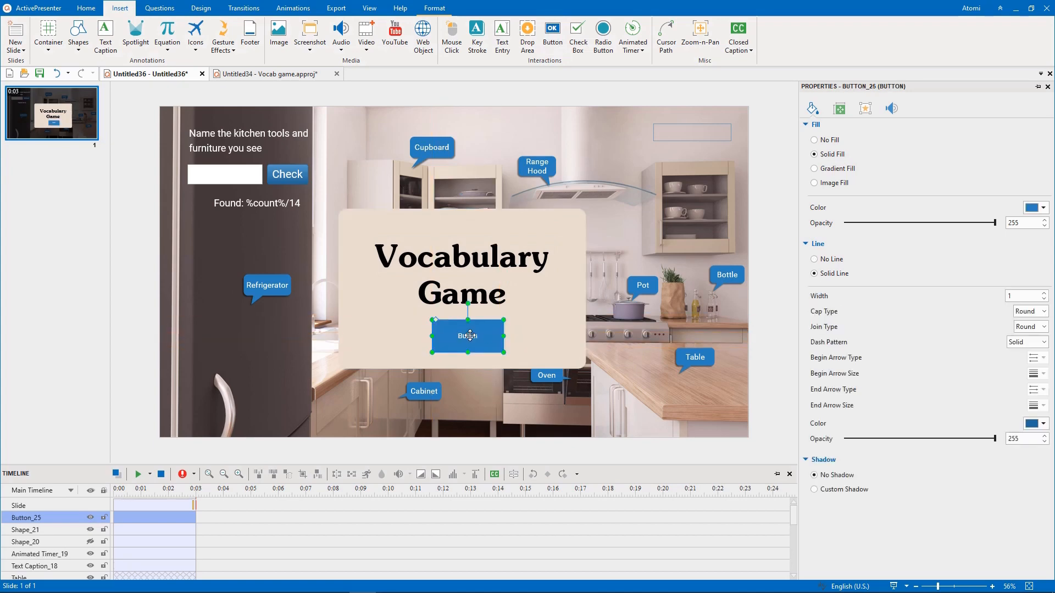
double_click(470, 336)
click(541, 298)
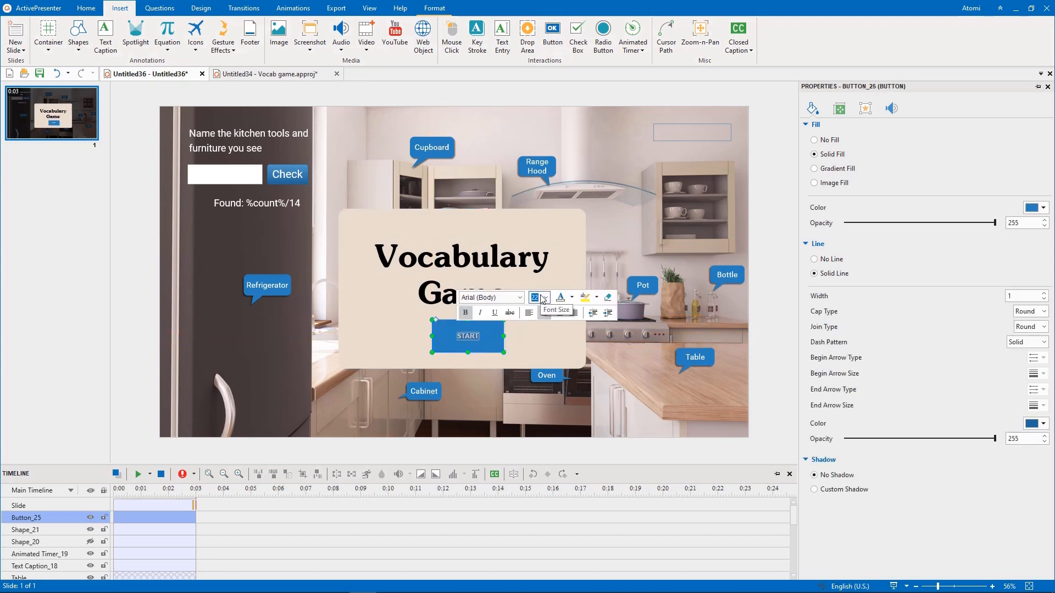
text(36)
key(Return)
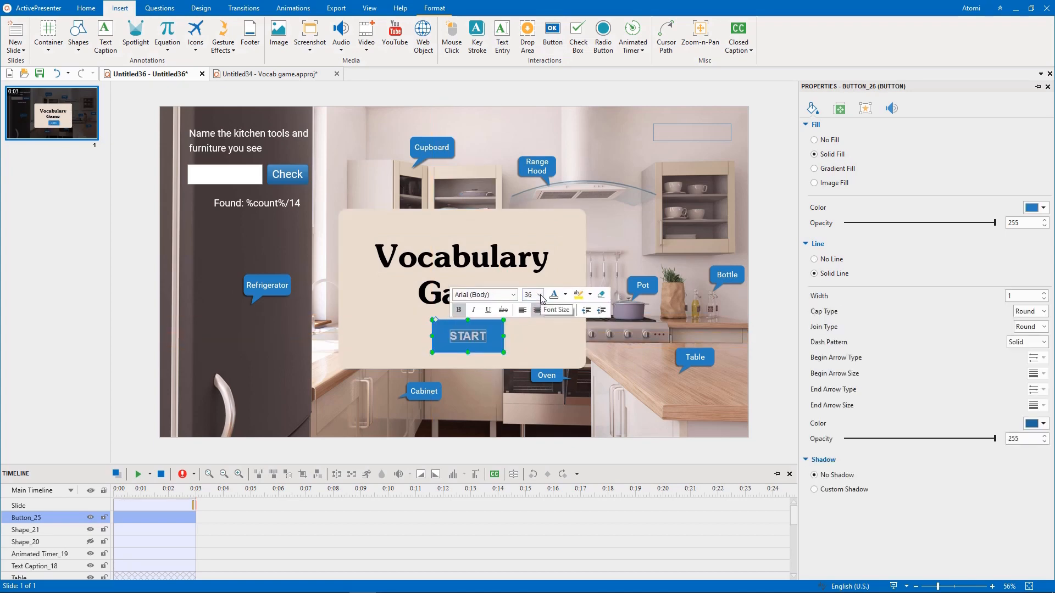
click(532, 349)
click(487, 340)
drag(504, 352, 493, 341)
- Fill the START button with the pot's grey-purple using the Eyedropper, and show the black overlay again
click(1043, 208)
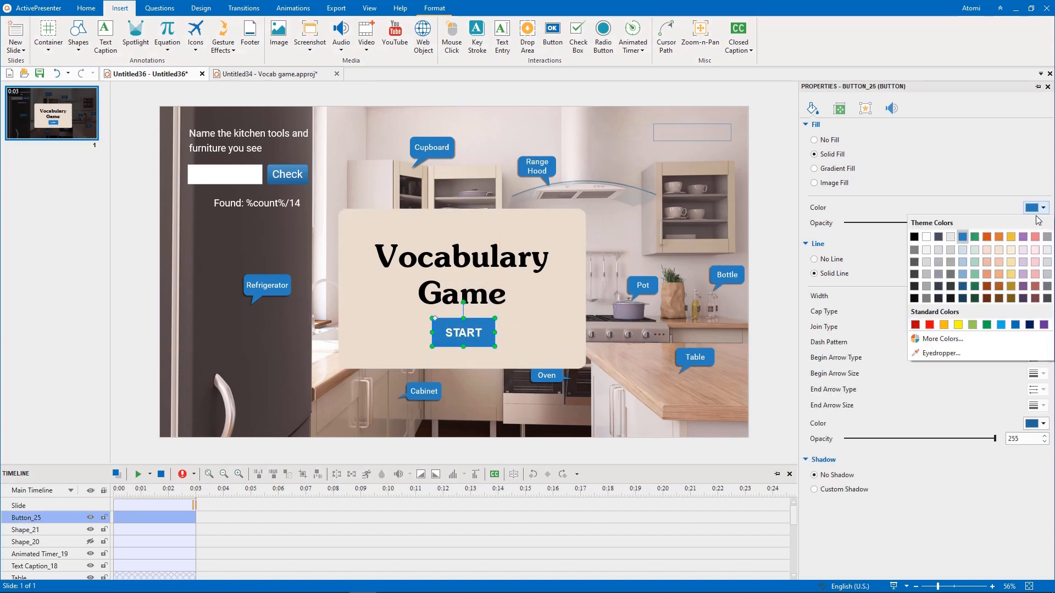
click(939, 354)
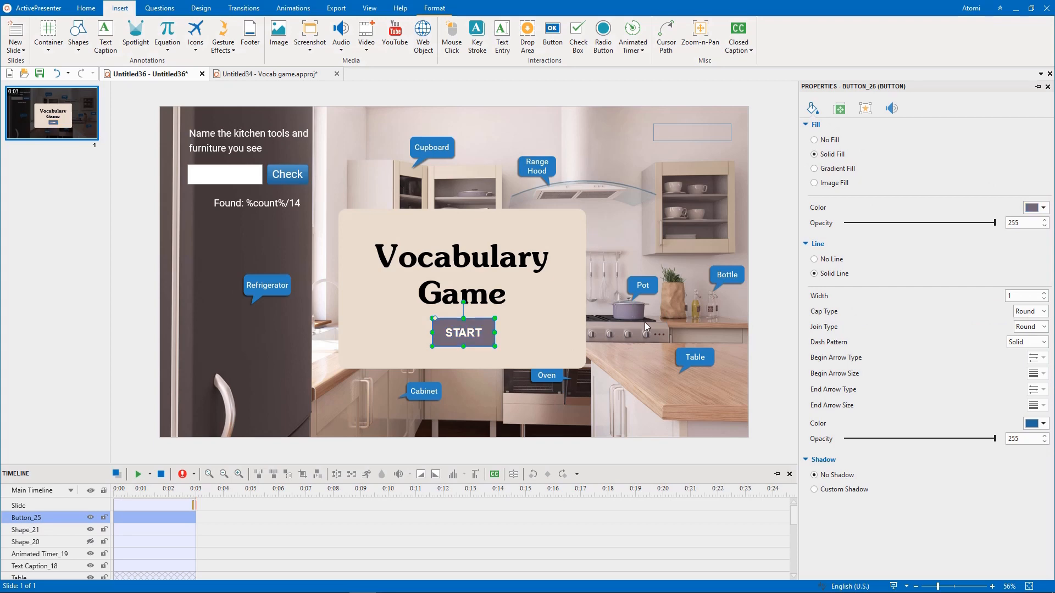
click(766, 300)
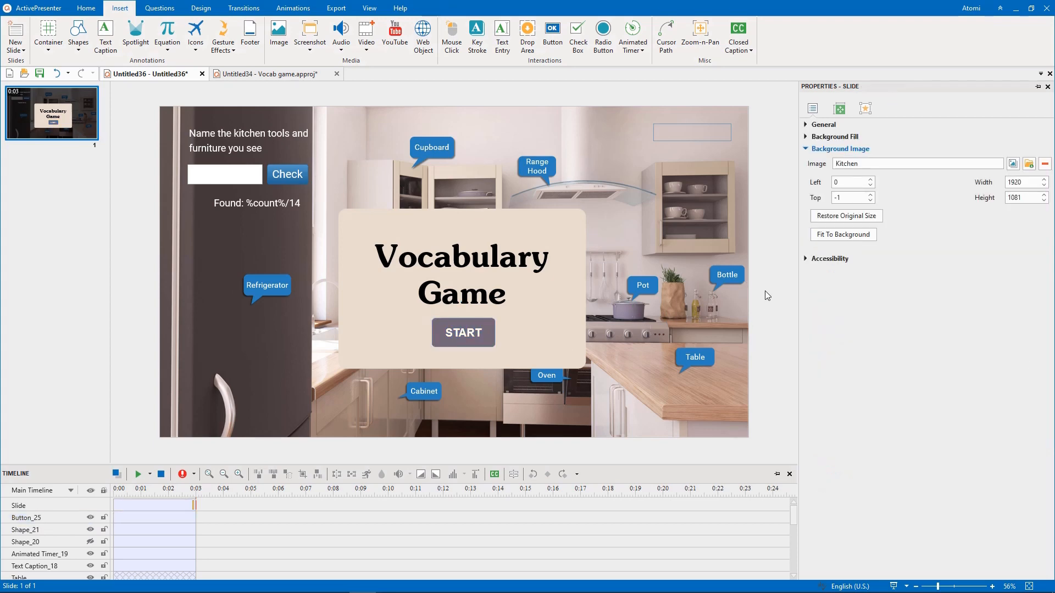
click(90, 542)
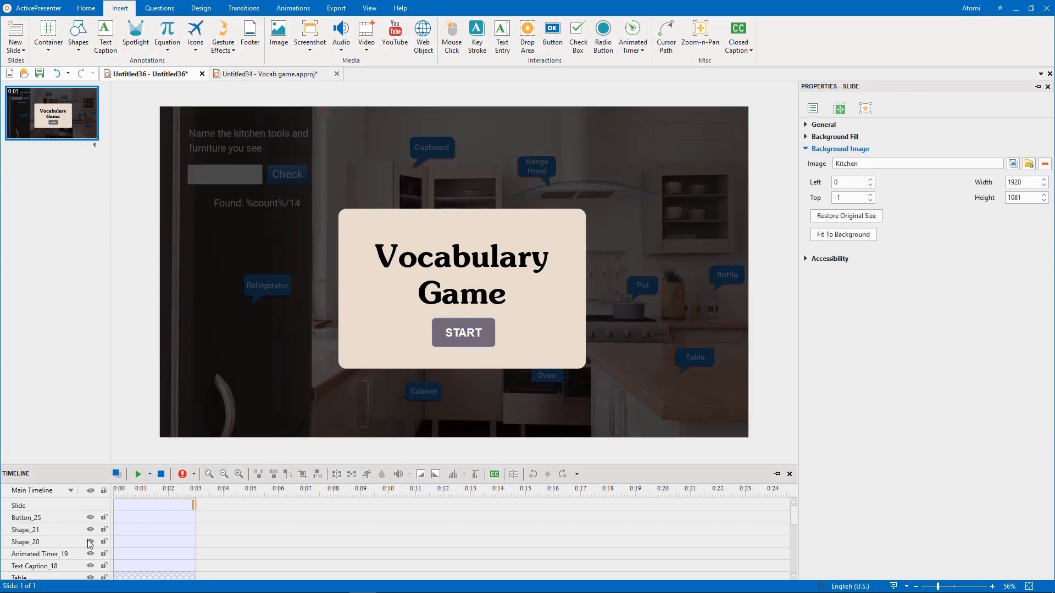
- Group the START button, the title panel and the black overlay
click(493, 332)
ctrl+click(532, 315)
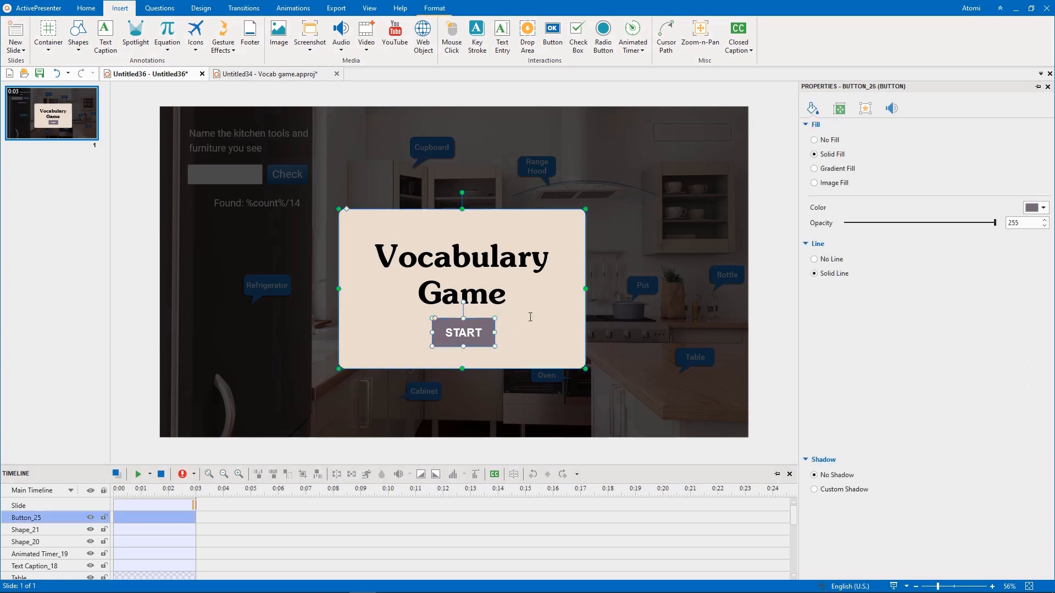
ctrl+click(319, 280)
right_click(315, 278)
mouse_move(336, 396)
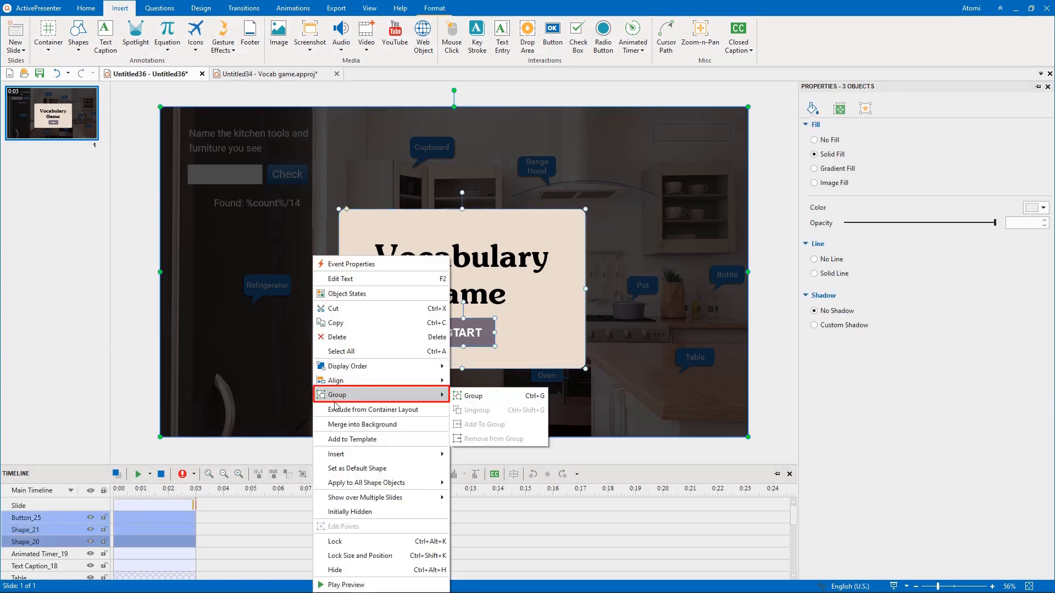
click(491, 395)
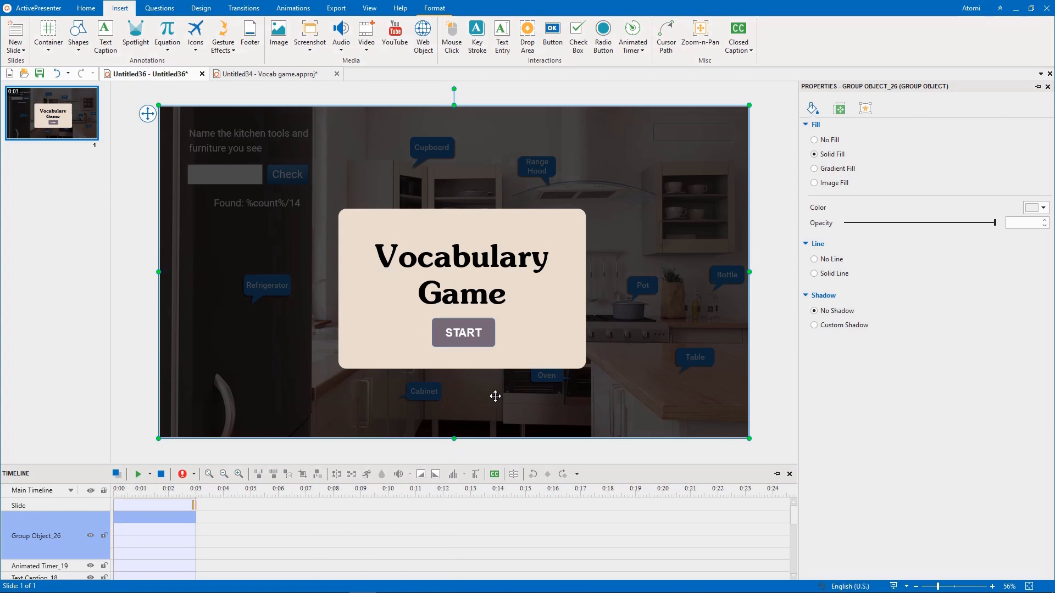
- Give the START button in the group an On Click event with a Hide Object action
click(488, 324)
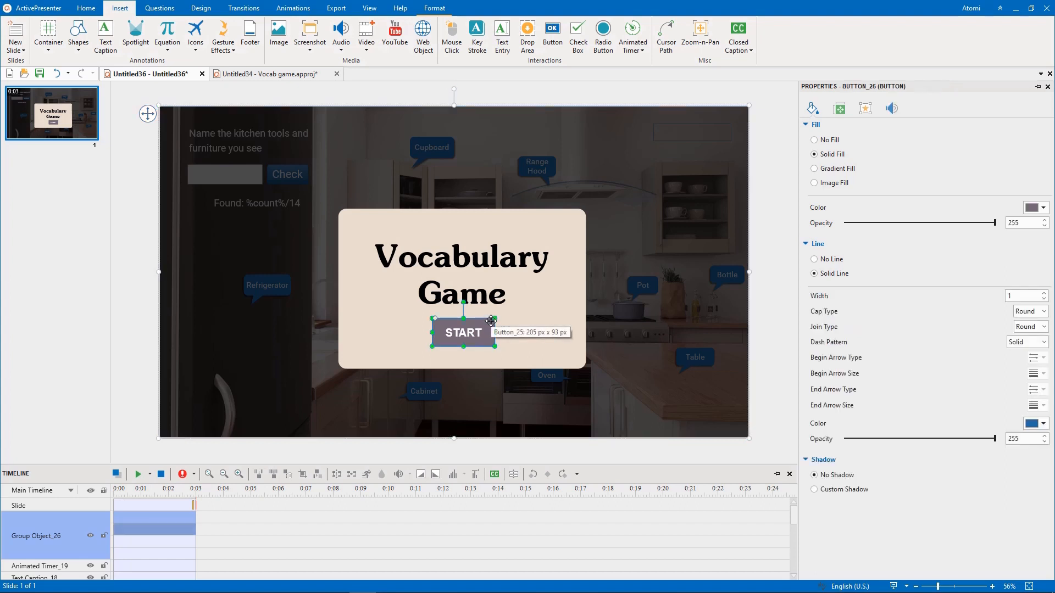
click(866, 109)
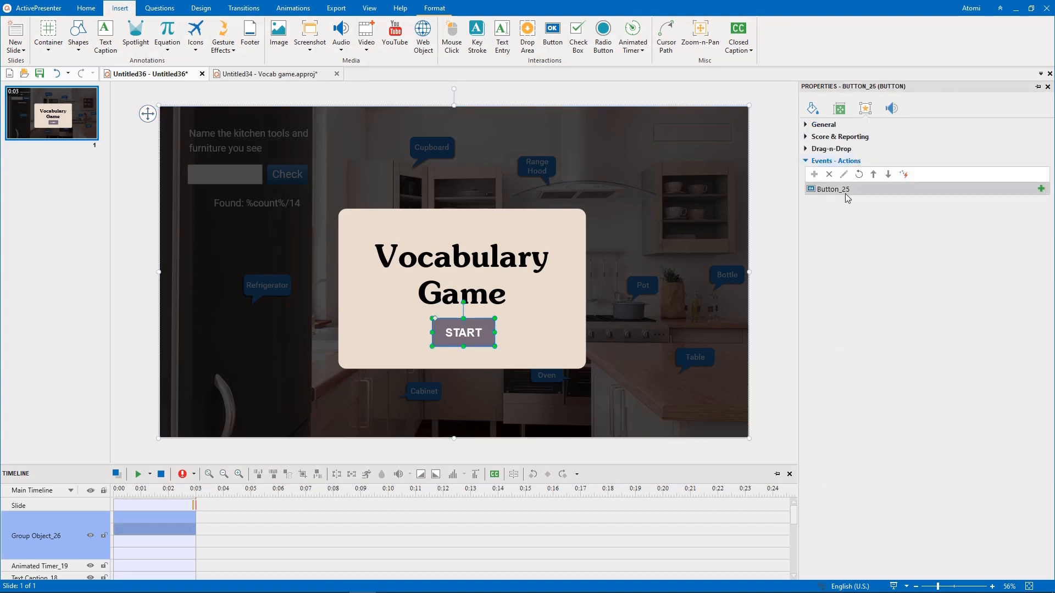
click(1040, 190)
click(1003, 203)
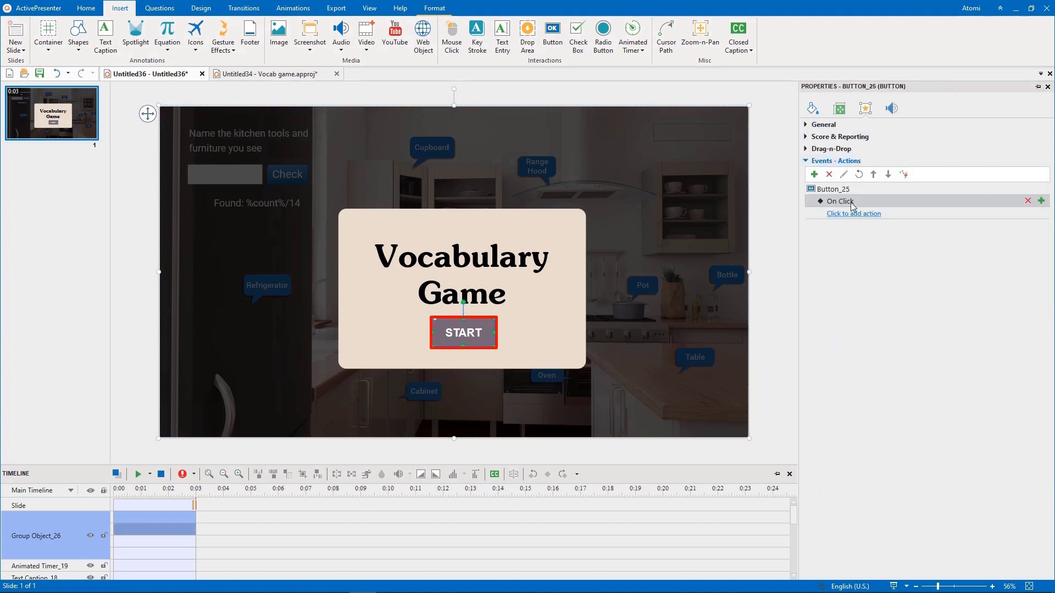
click(850, 216)
click(650, 360)
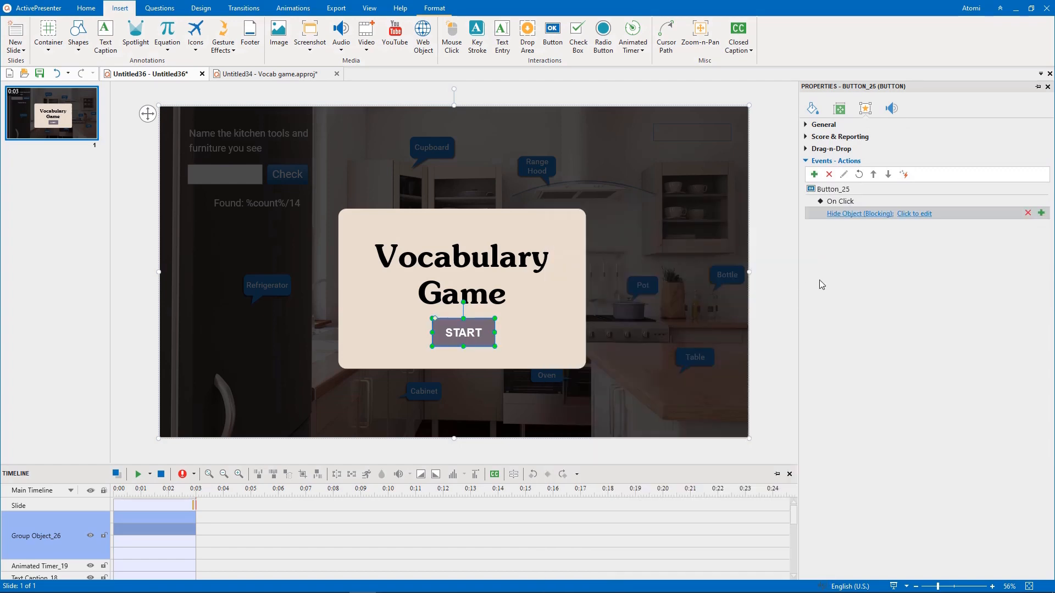
- Set the START button's Hide Object action to Group Object_26 with Blocking off, and add a Start Timer action for Animated Timer_19
click(914, 214)
click(1001, 250)
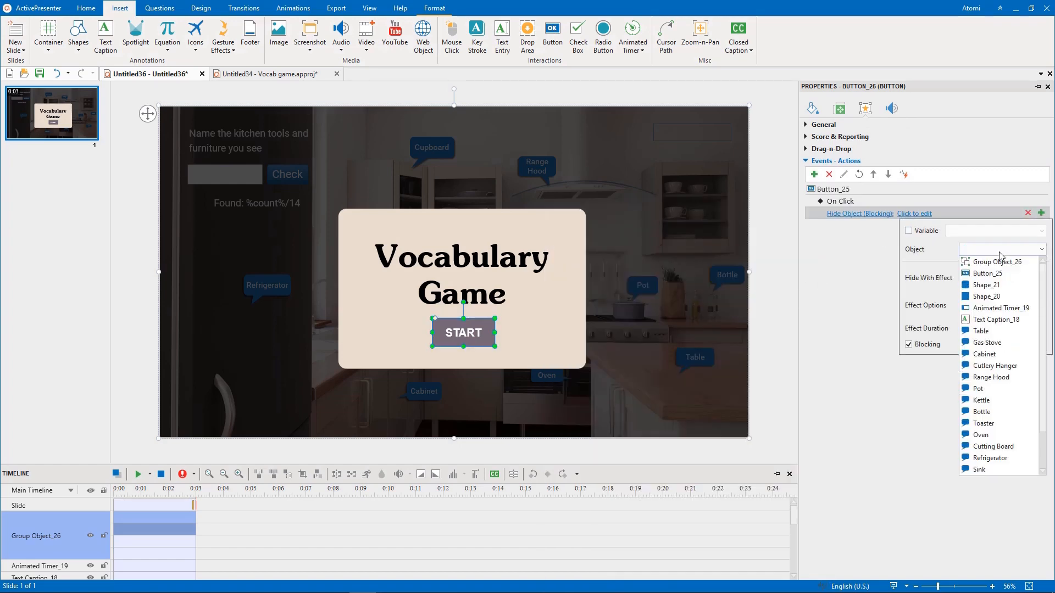
click(1001, 267)
click(909, 346)
click(912, 365)
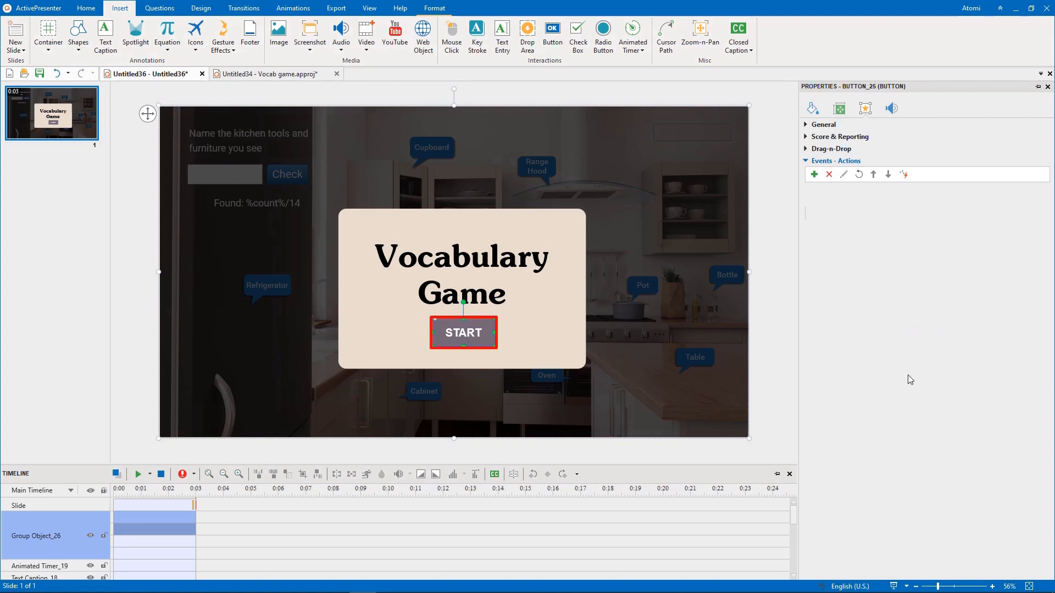
click(1041, 201)
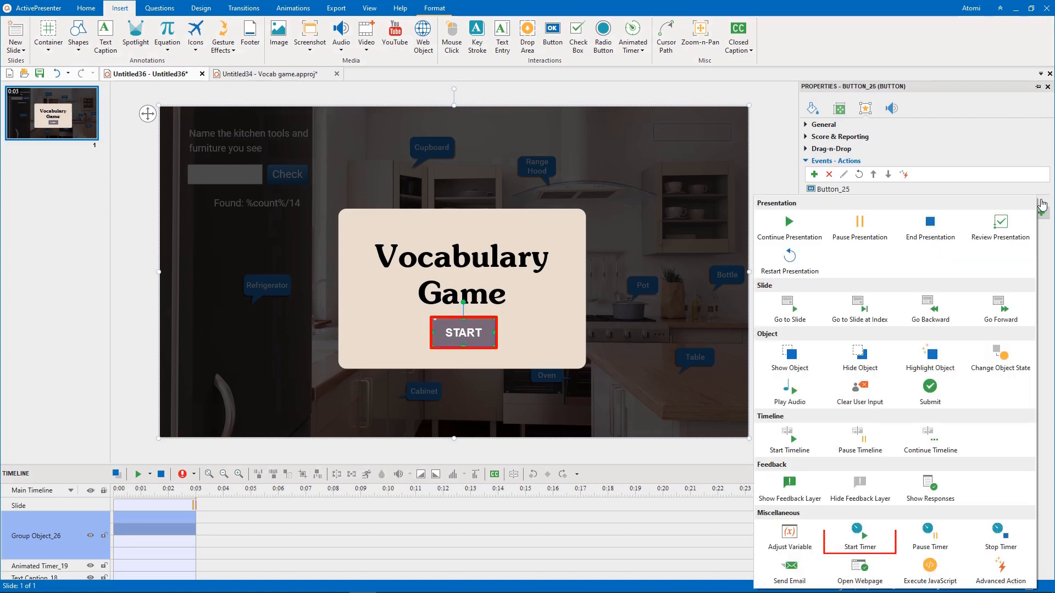
click(860, 533)
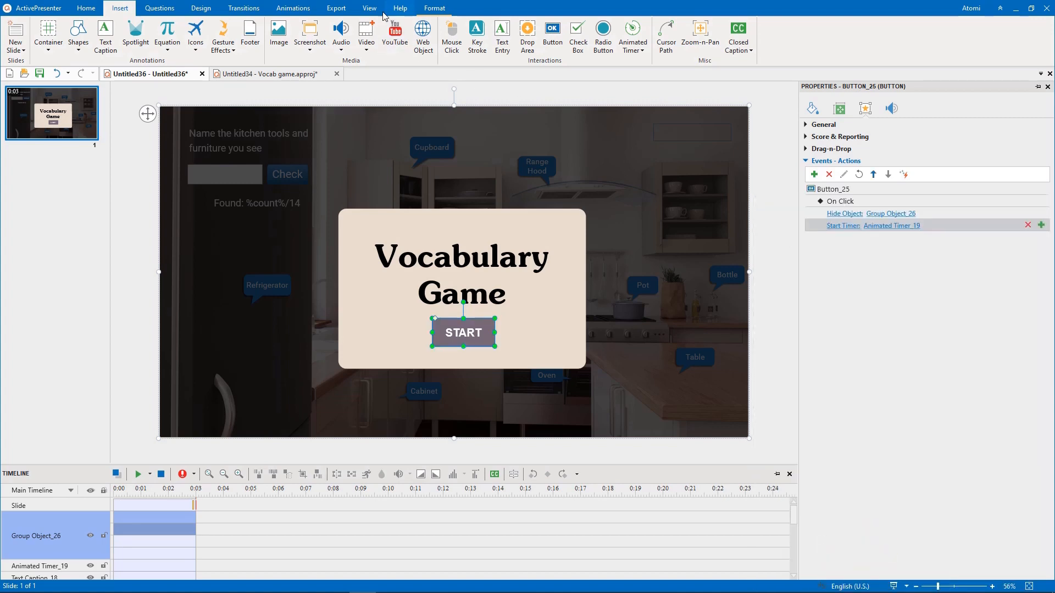
- Preview the project in the web browser and start the game from its start screen
click(337, 8)
click(367, 28)
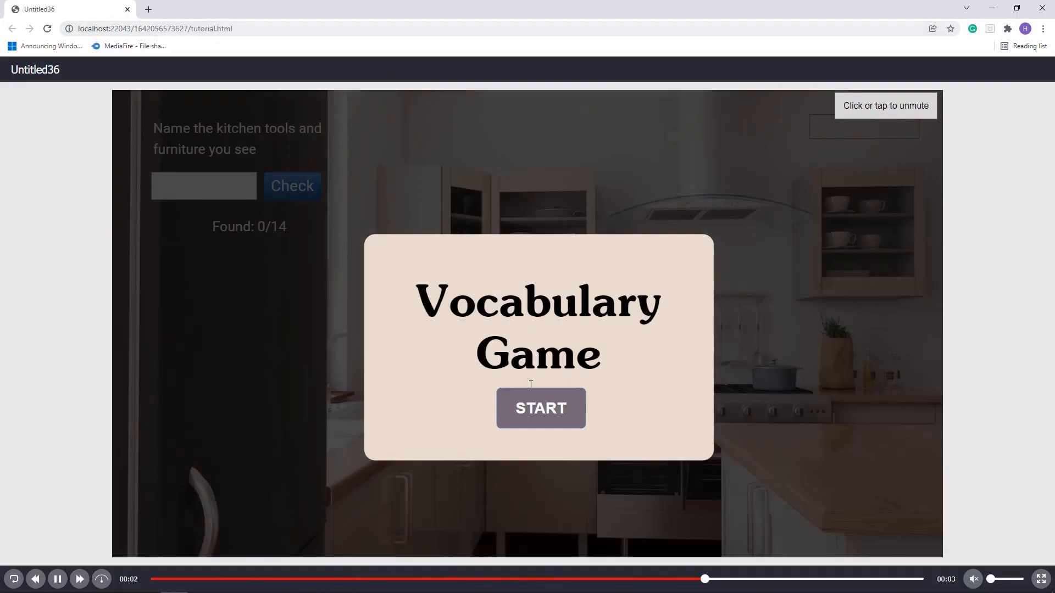
click(538, 417)
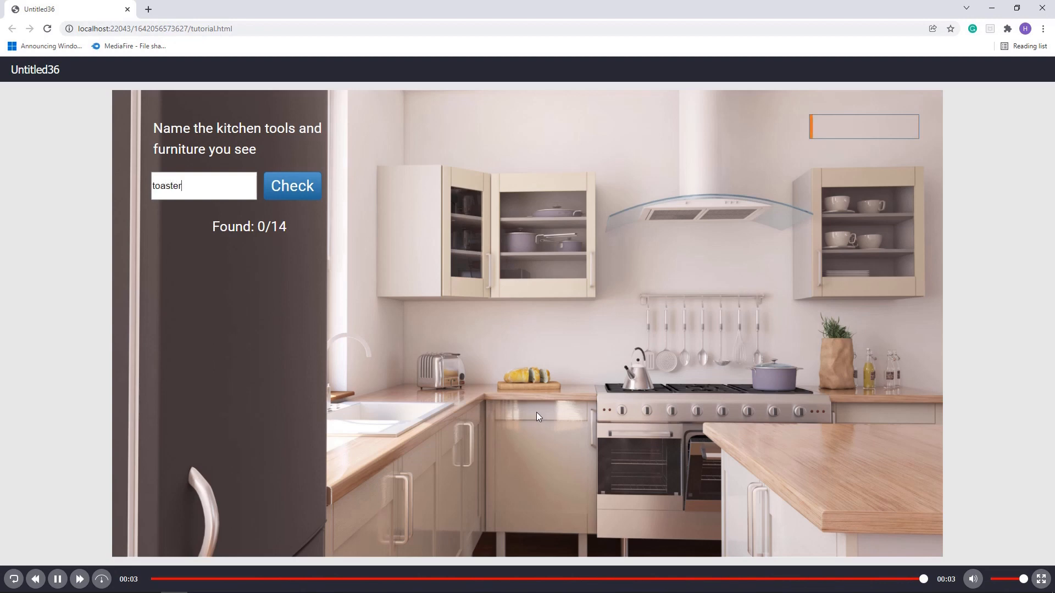
- Test the game by submitting the answers toaster, sink, refrigerator, cabinet and kettle one after another
text(toaster)
key(Return)
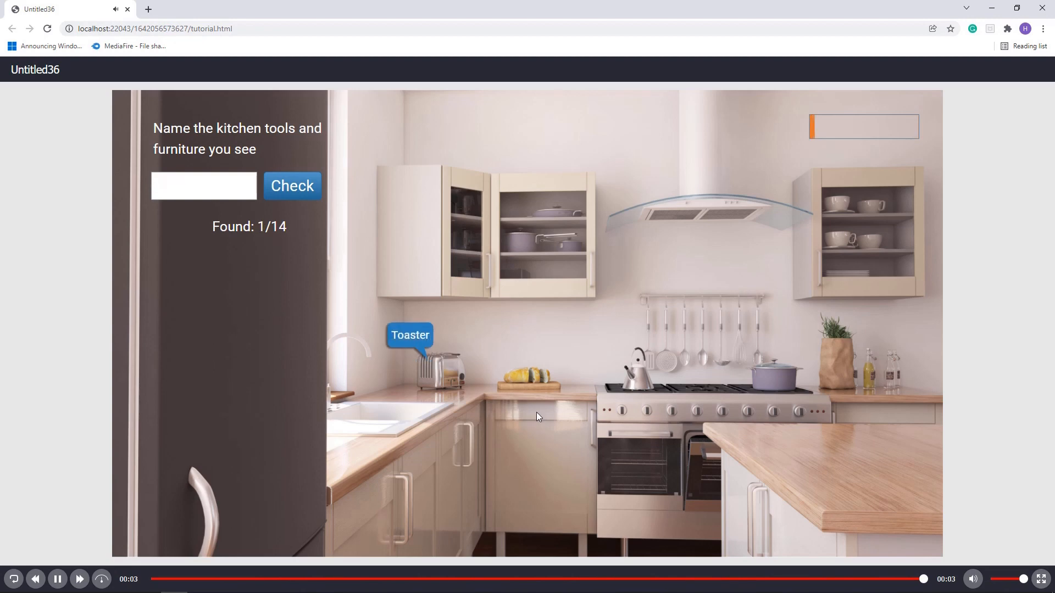
text(sink)
key(Return)
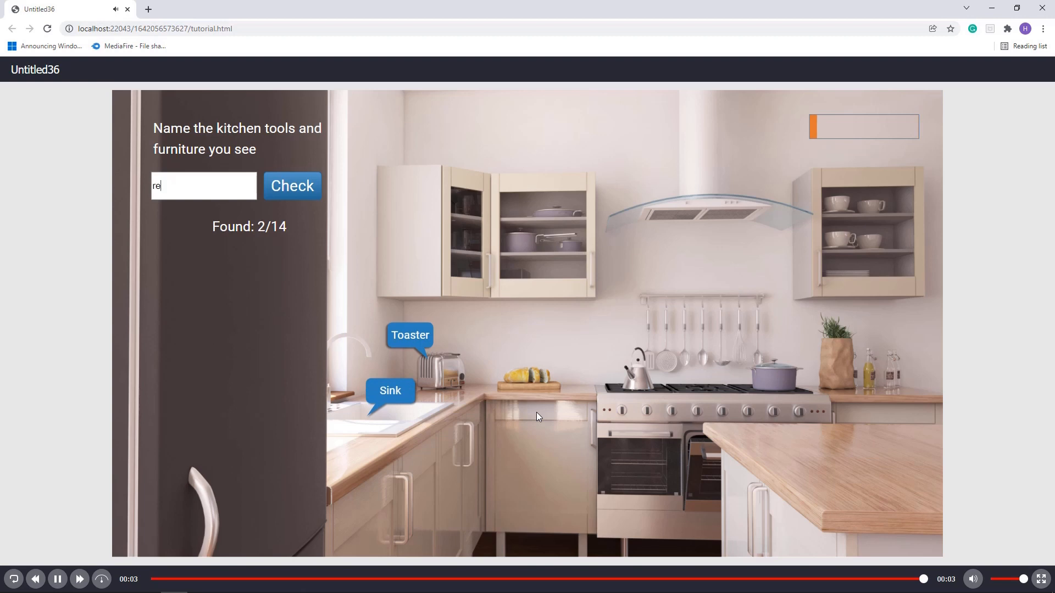
text(refrigerator)
key(Return)
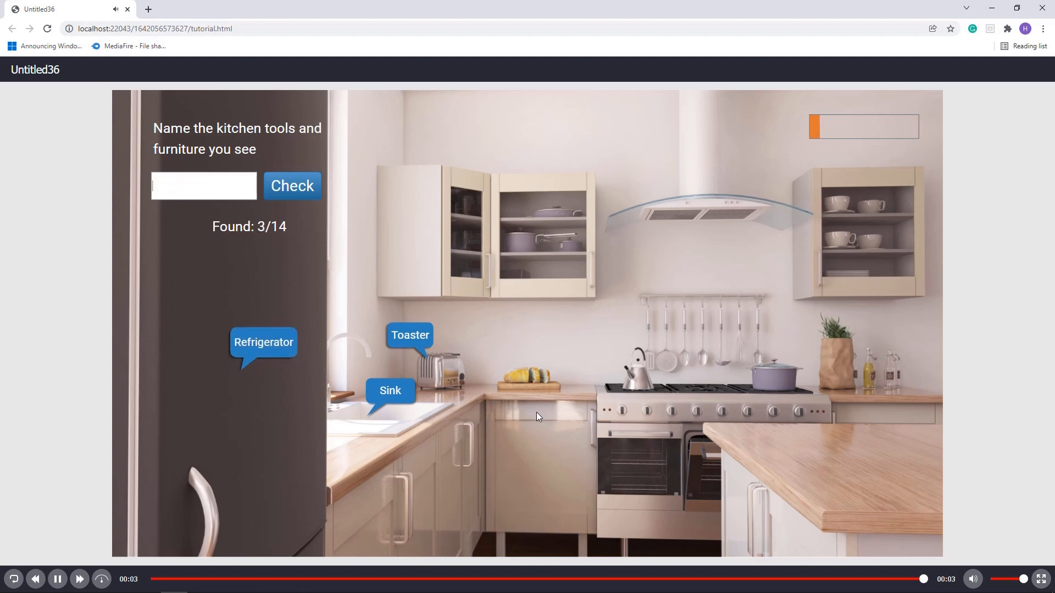
text(cabinet)
key(Return)
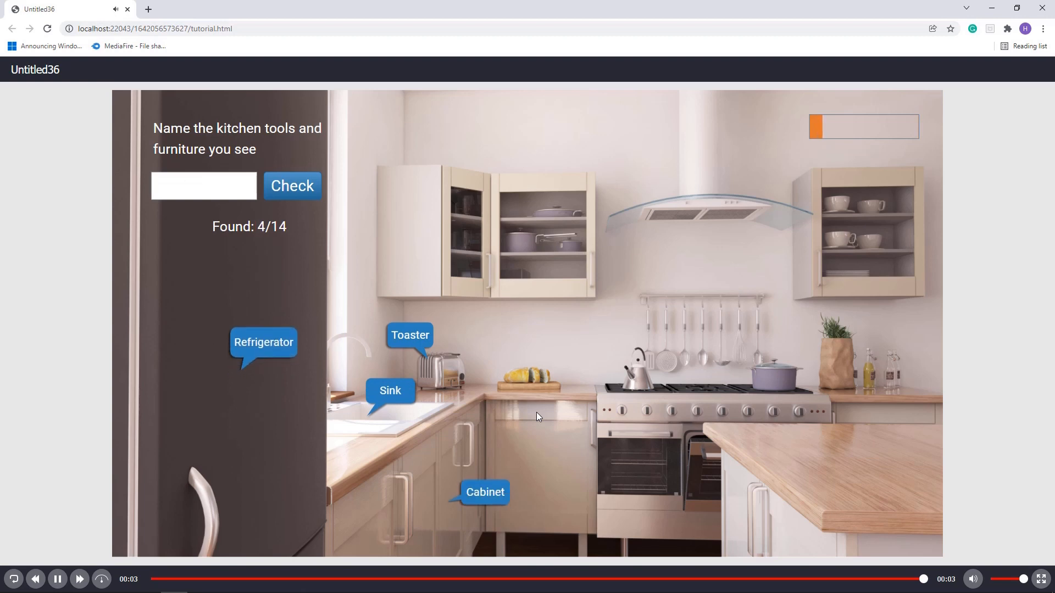
text(kettle)
key(Return)
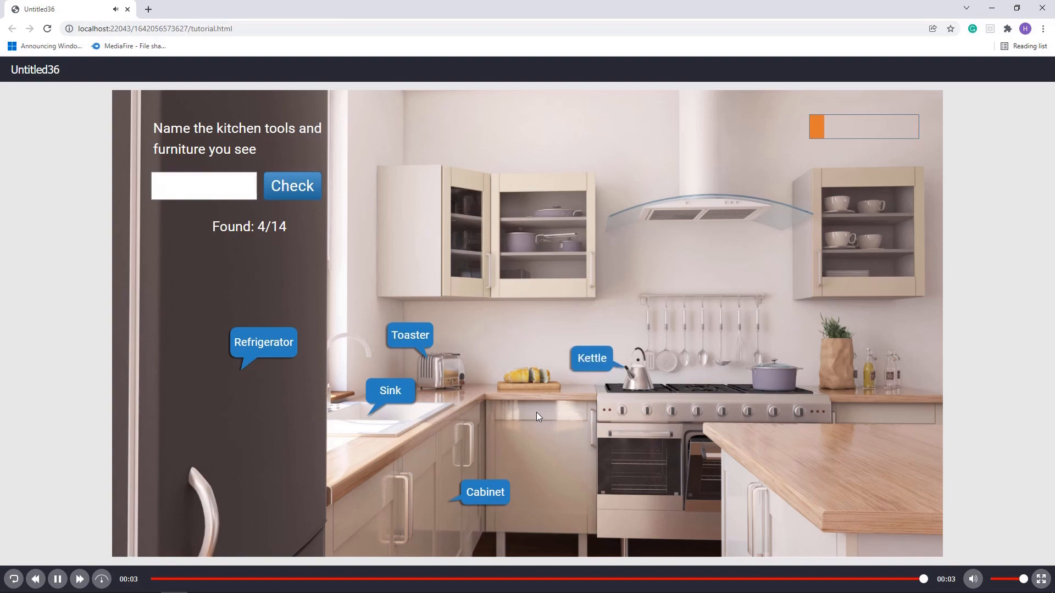
- Submit the wrong answer bowl to test the incorrect feedback, and dismiss the message
text(bowl)
key(Return)
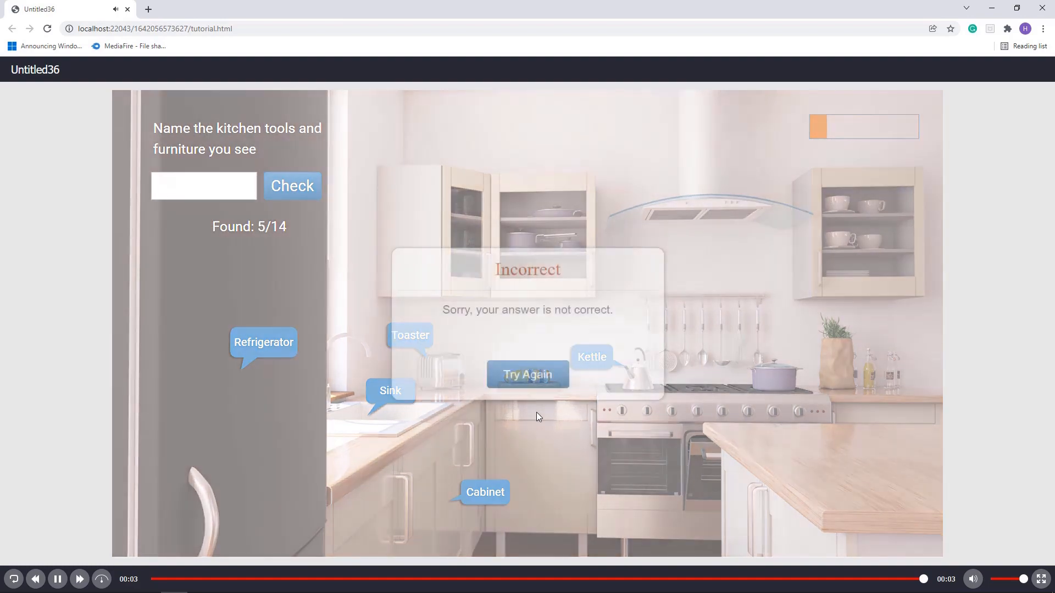
key(Return)
- Continue testing by submitting the answers cutting board, table, oven and gas stove
text(cut)
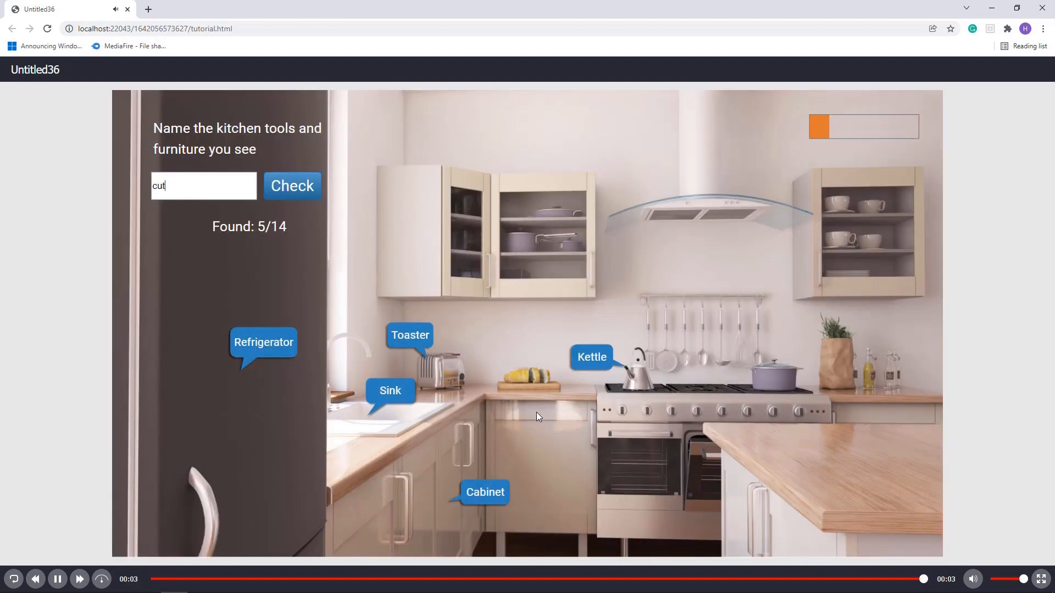
text(ting board)
key(Return)
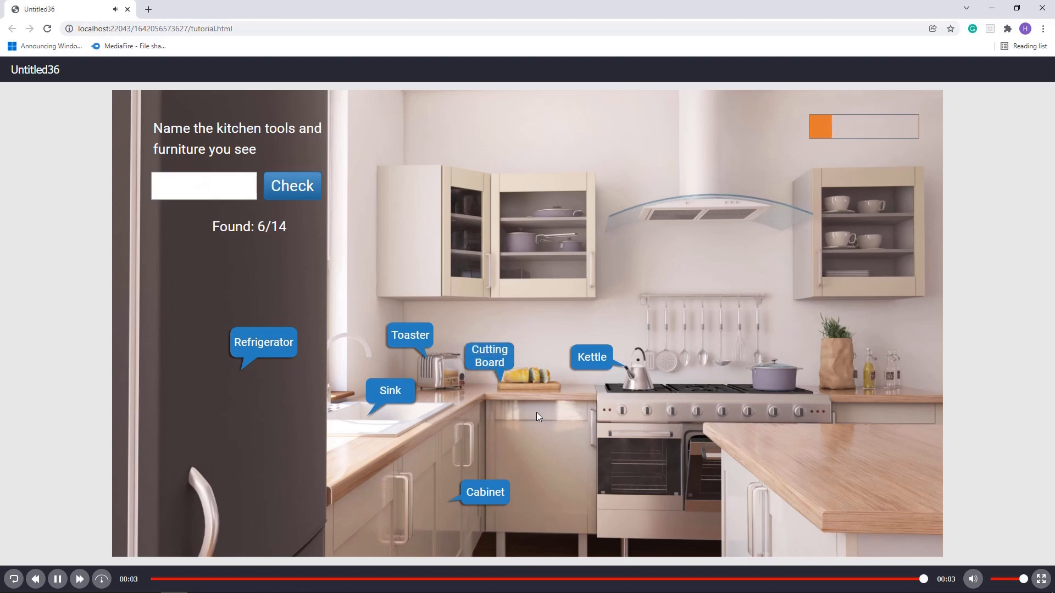
text(table)
key(Return)
text(o)
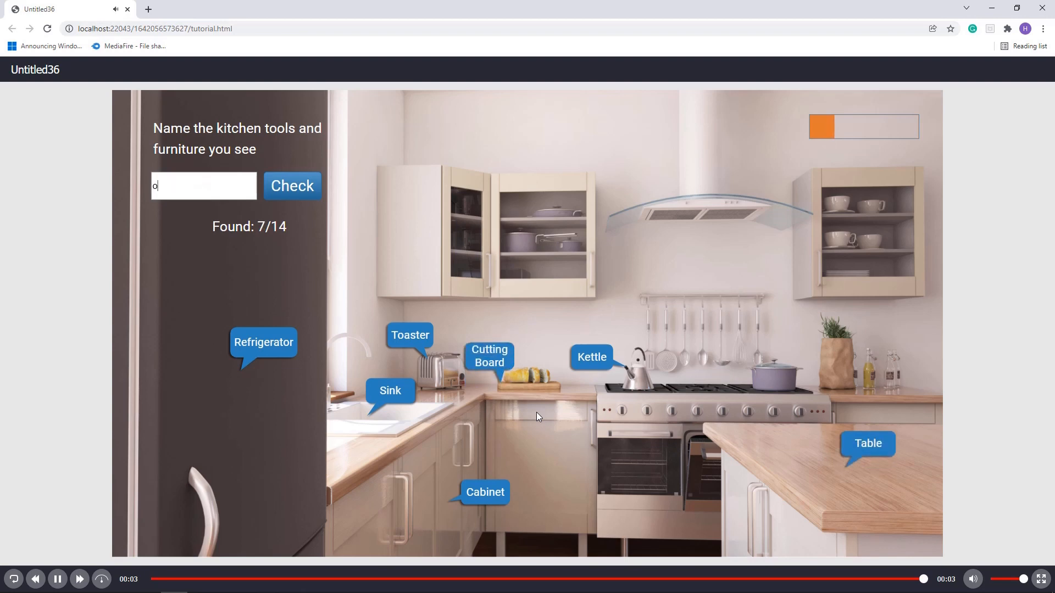
text(ven)
key(Return)
text(gas s)
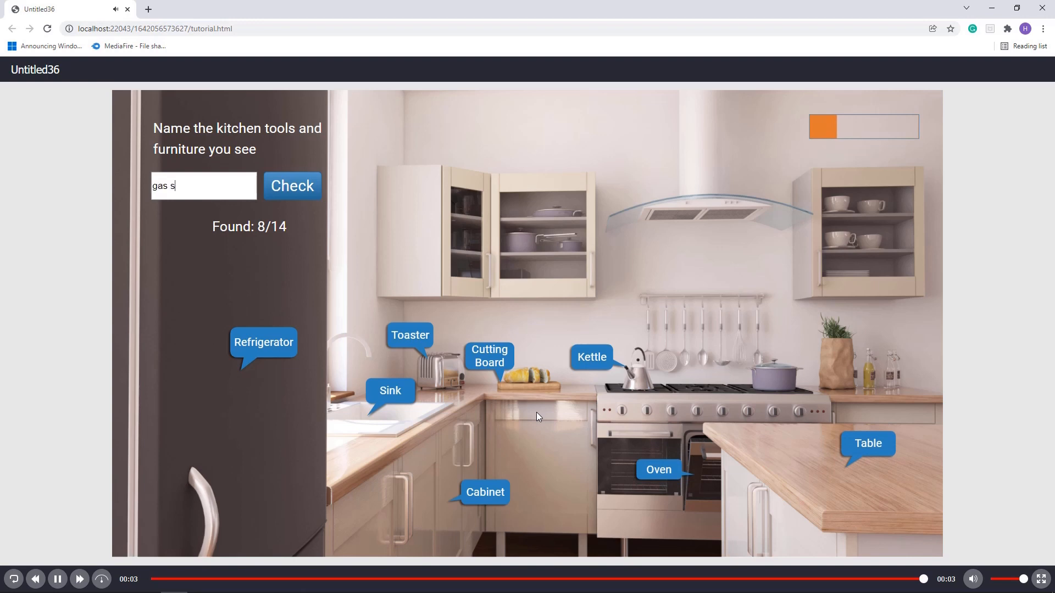
text(tove)
key(Return)
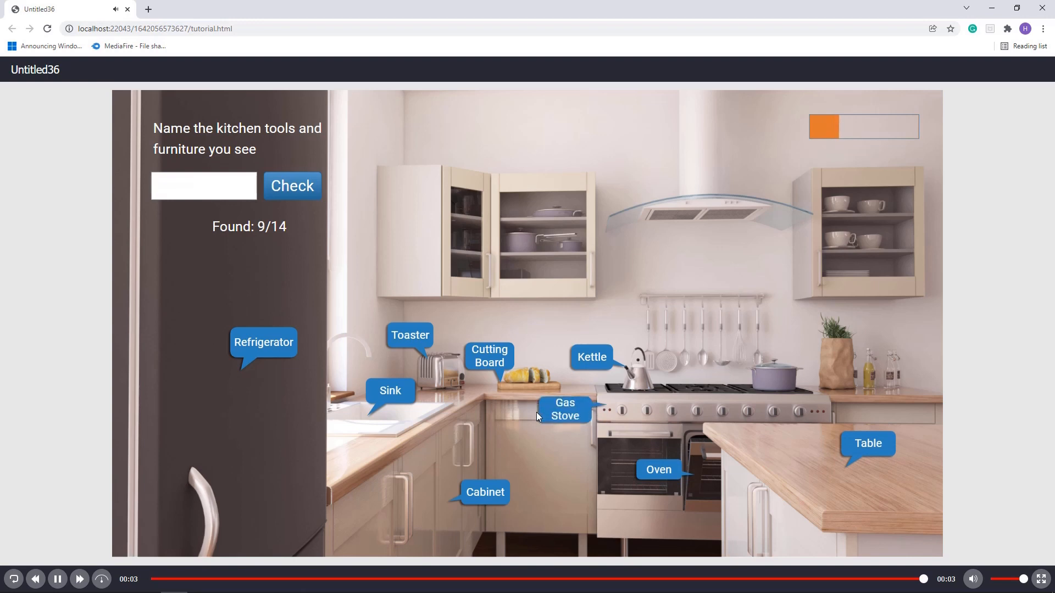
- Complete the game test by submitting the answers pot, cutlery hanger, range hood, cupboard and bottle
text(pot)
key(Return)
text(cutlery hanger)
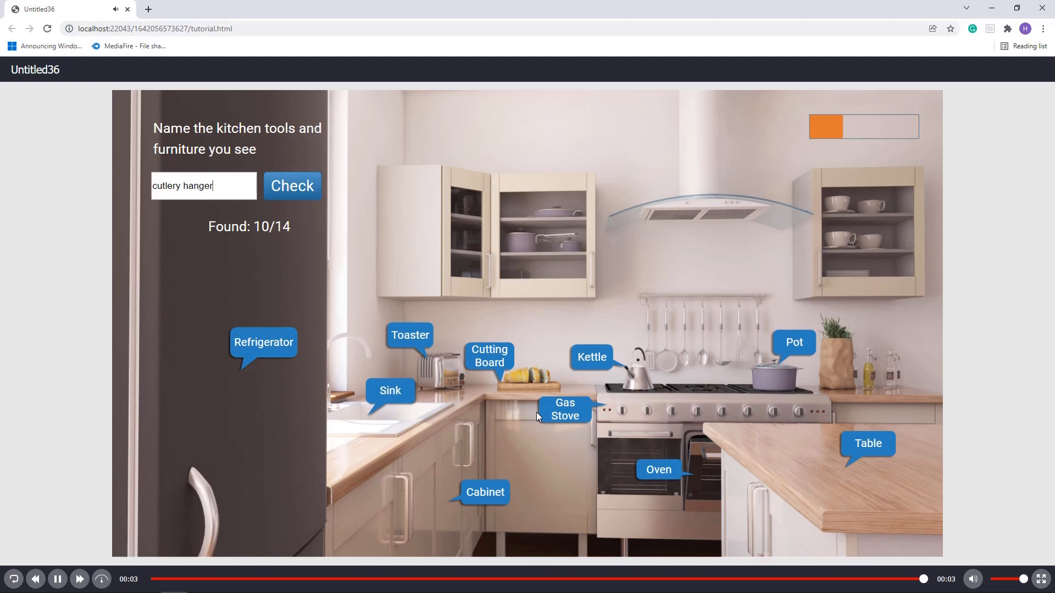
key(Return)
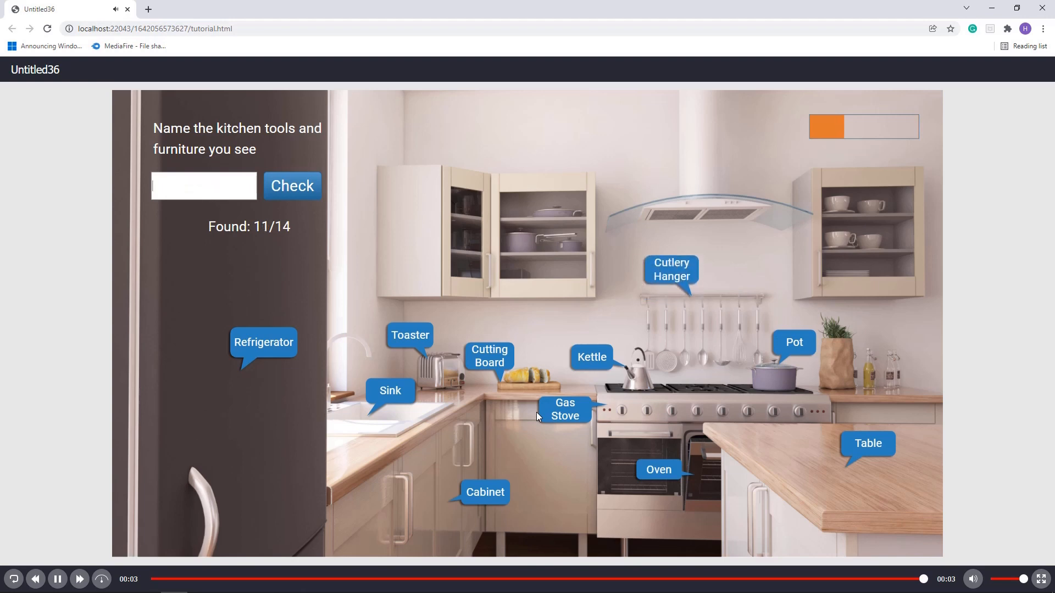
text(range hood)
key(Return)
text(cu)
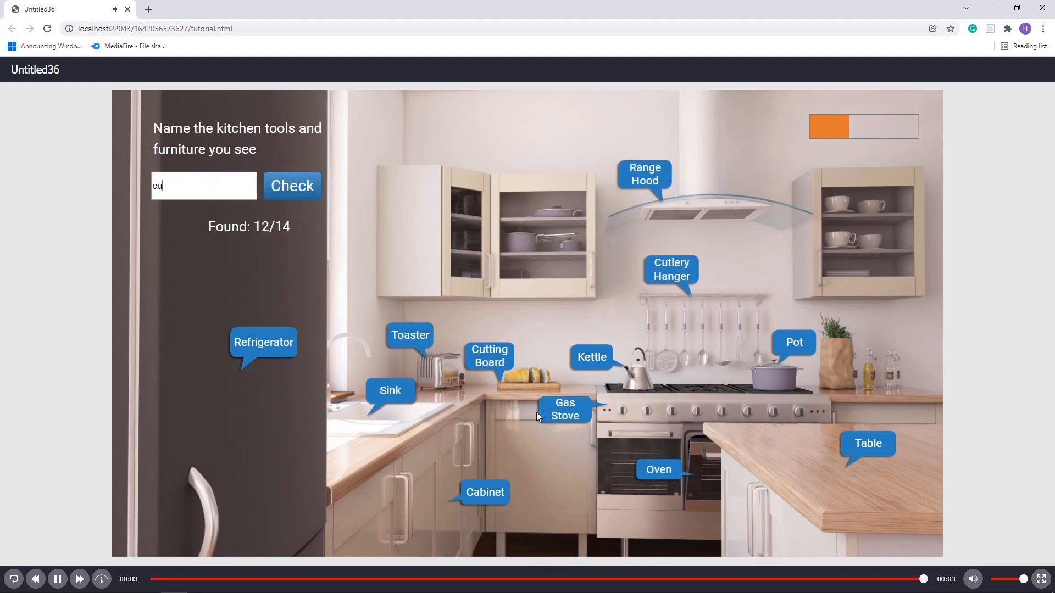
text(pboard)
key(Return)
text(bot)
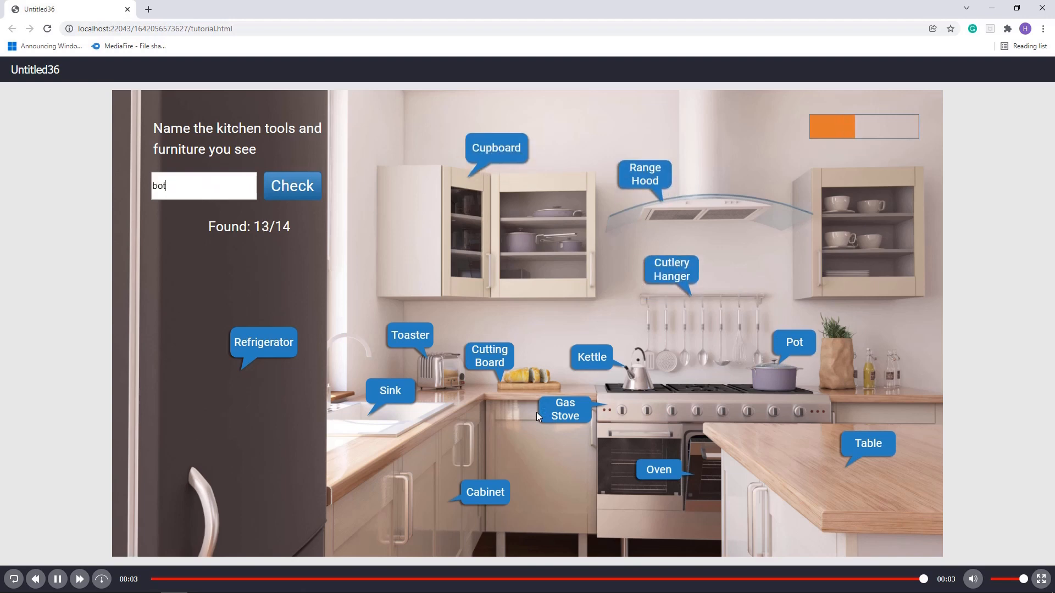
text(tle)
key(Return)
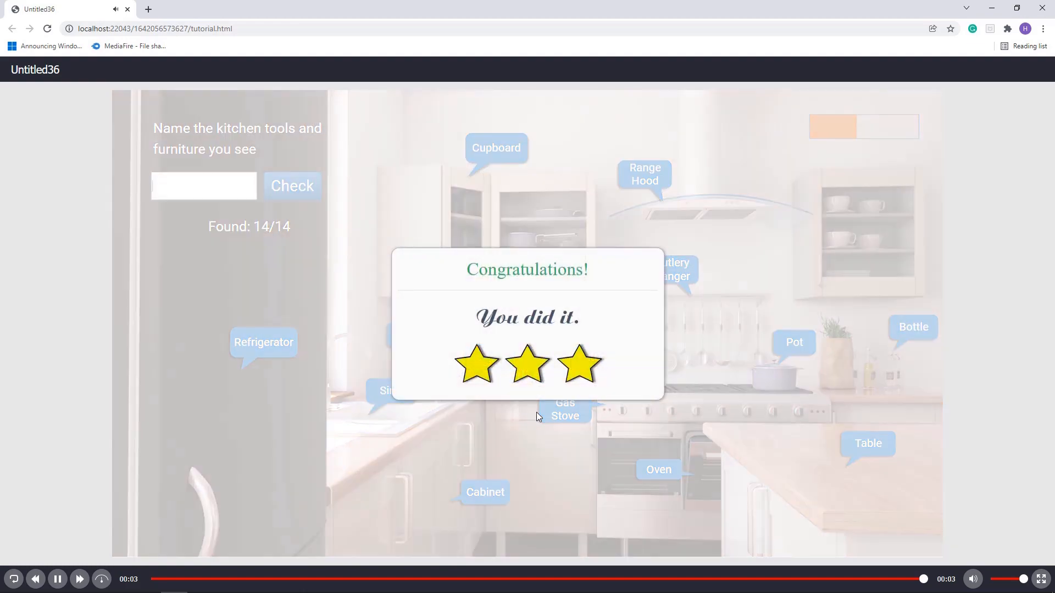